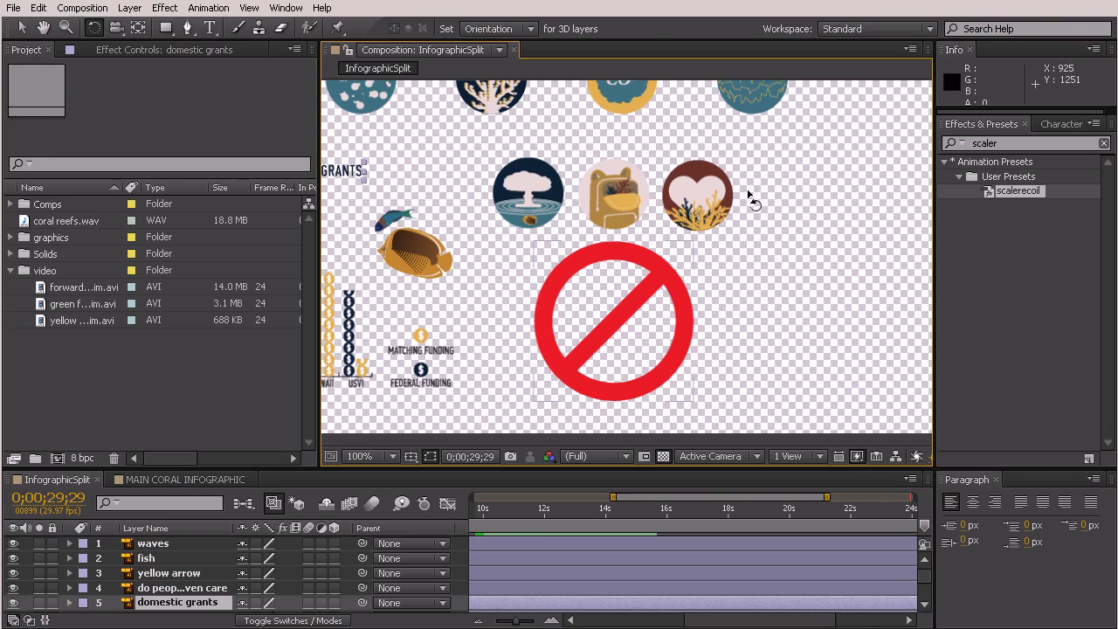
# Copy the three round icons and the no sign from InfographicSplit into MAIN CORAL INFOGRAPHIC, starting their layers at 0:01:35:16.
pyautogui.click(21, 28)
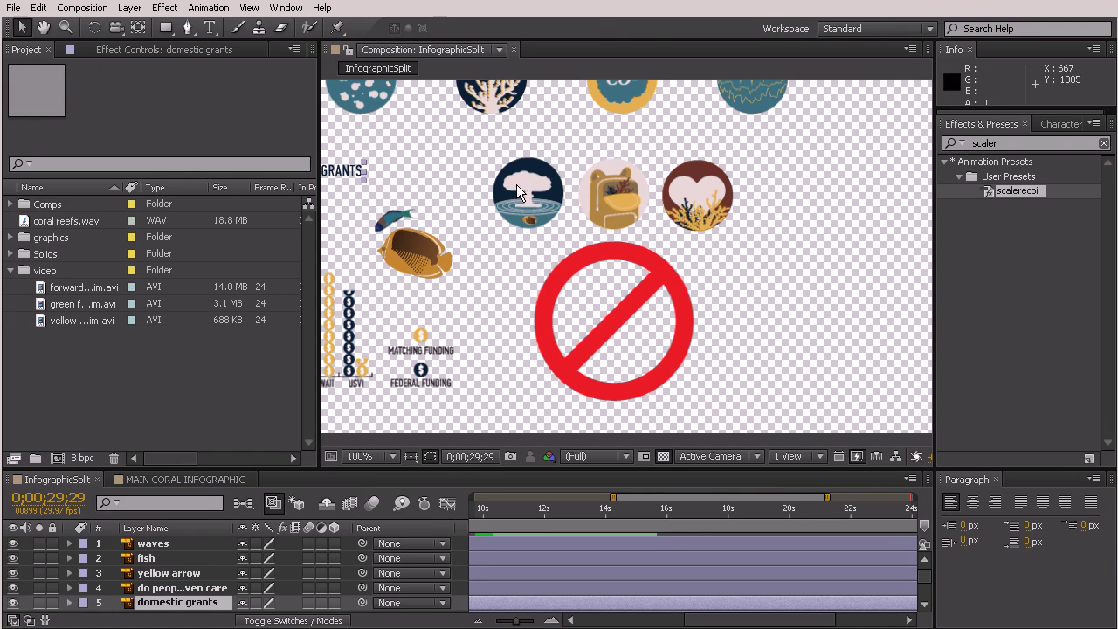
pyautogui.moveTo(789, 161); pyautogui.dragTo(508, 379)
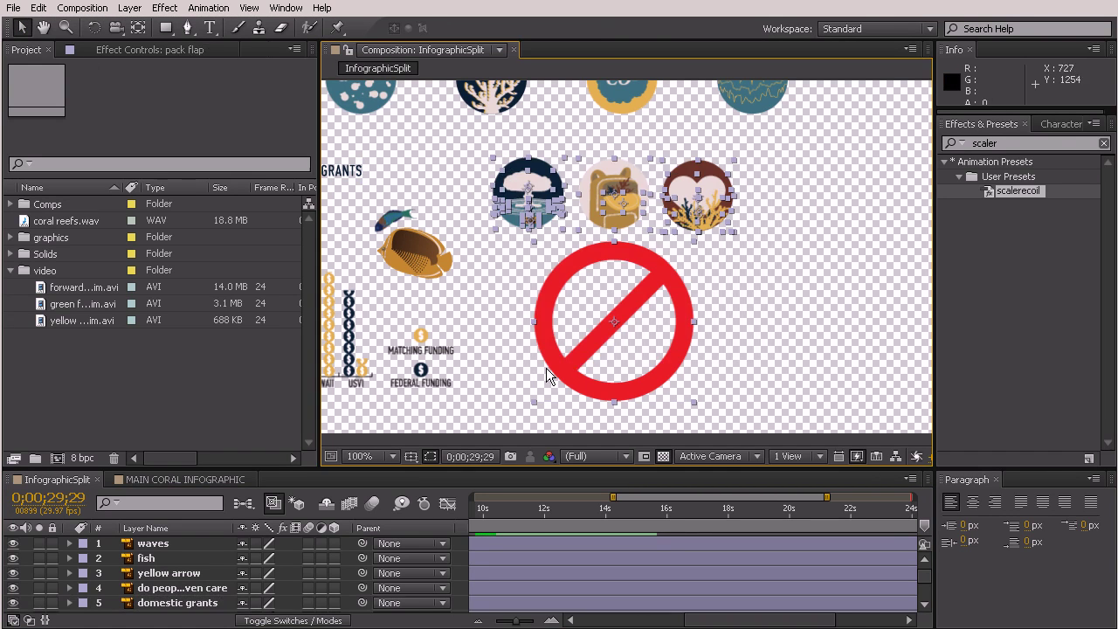
pyautogui.click(185, 479)
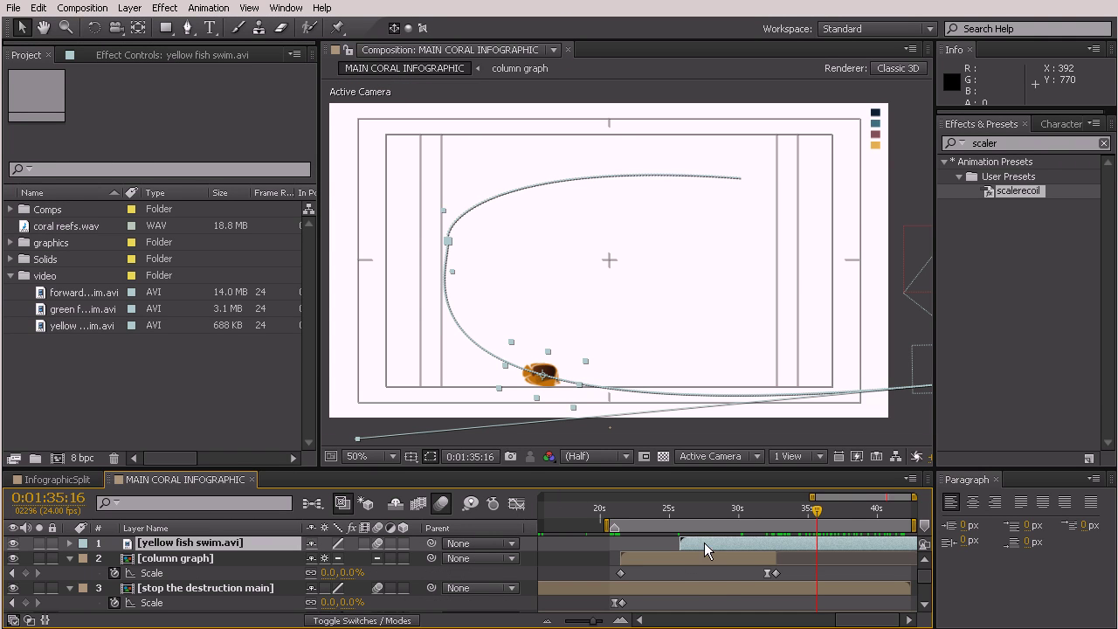
pyautogui.click(717, 566)
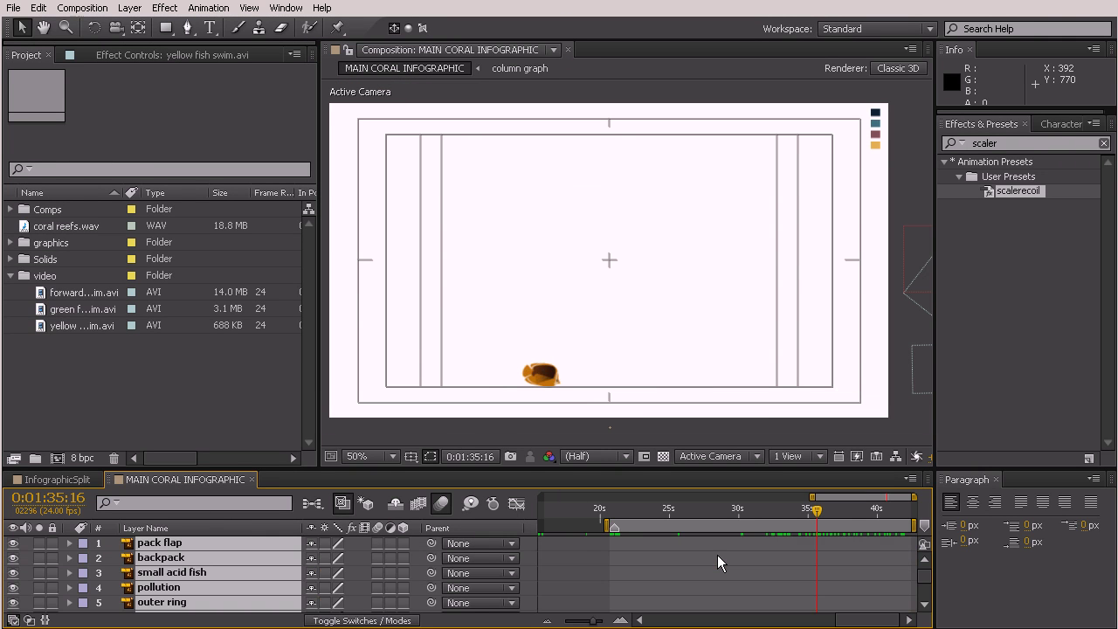
pyautogui.press('[')
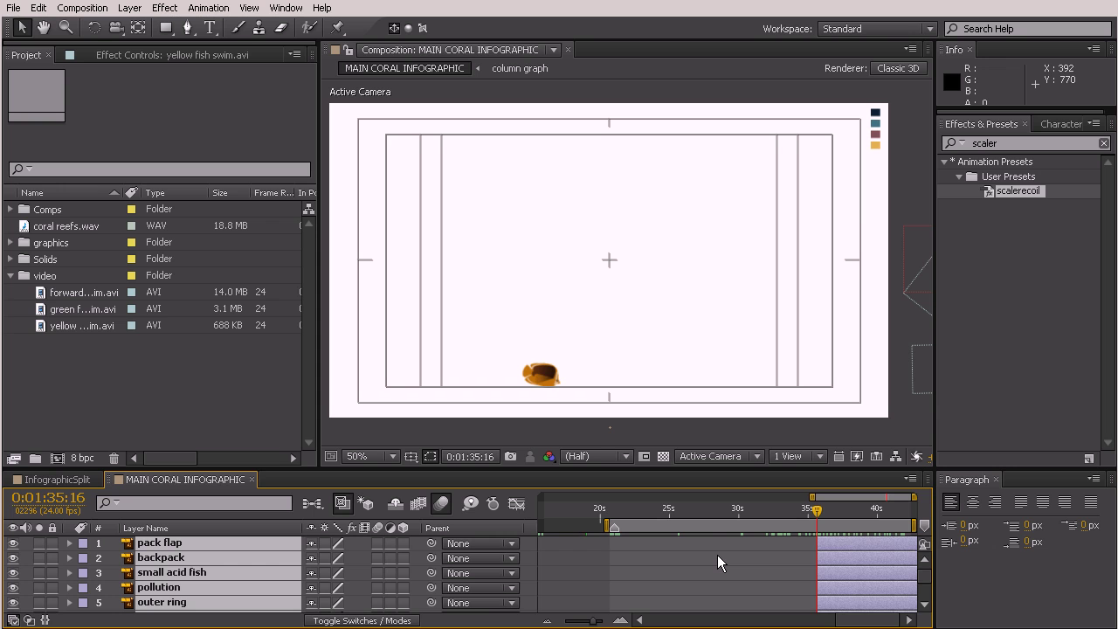
# Move the pasted artwork into the frame and scale all its layers up together until the backpack circle nearly fills the frame height.
pyautogui.press(',')
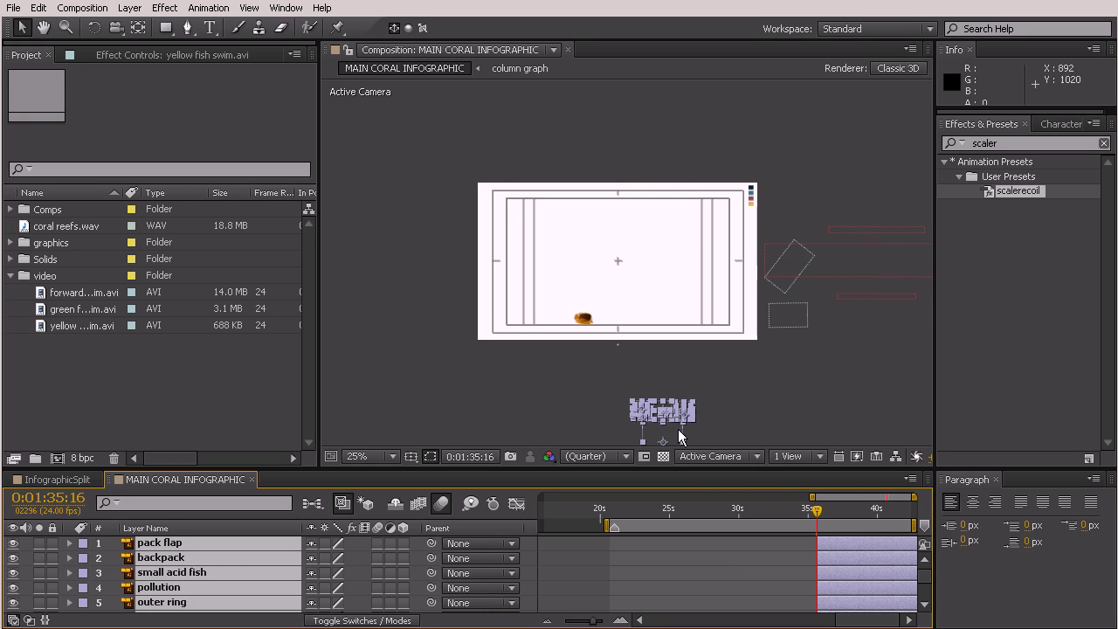
pyautogui.press('.')
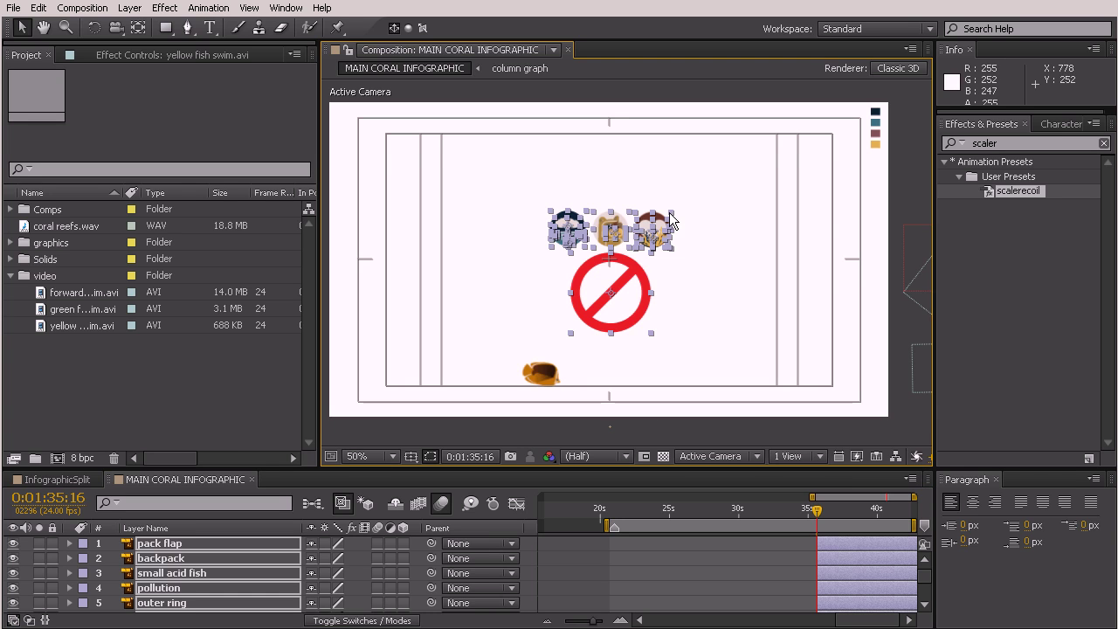
pyautogui.moveTo(671, 212); pyautogui.dragTo(899, 115)
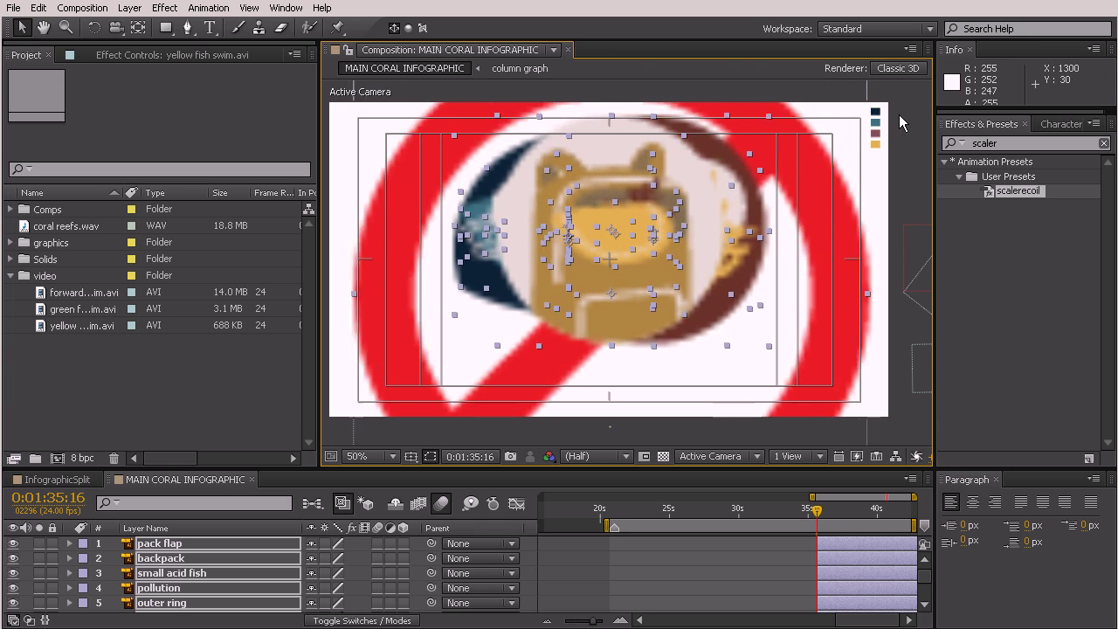
# Turn on continuous rasterization for the pasted layers and shift them down so the backpack circle is vertically centred in the frame.
pyautogui.click(324, 543)
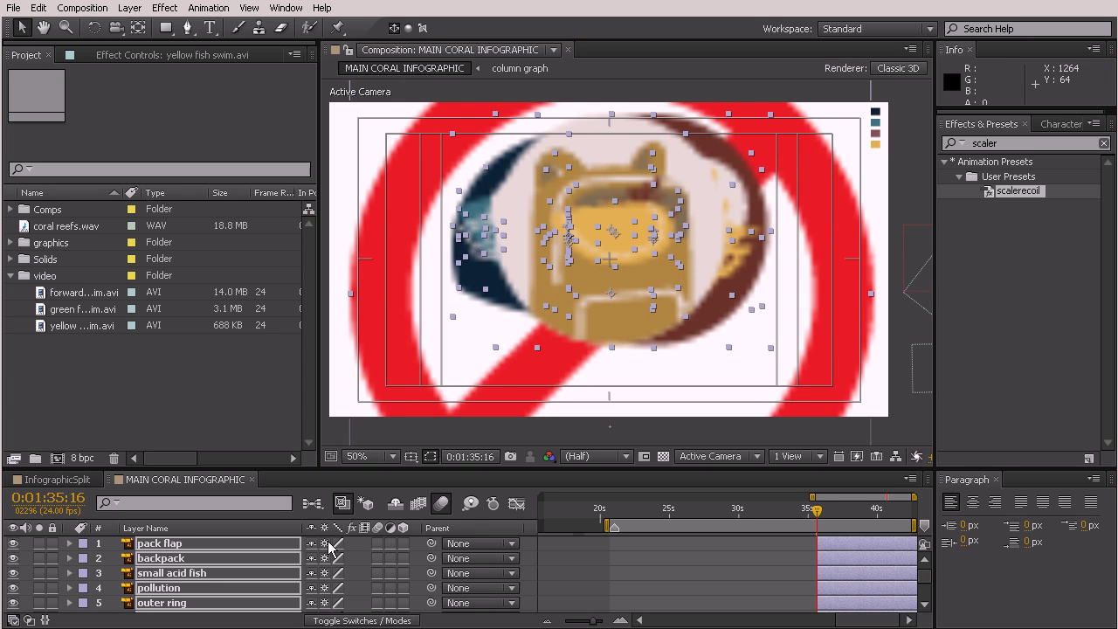
pyautogui.moveTo(614, 304); pyautogui.dragTo(614, 335)
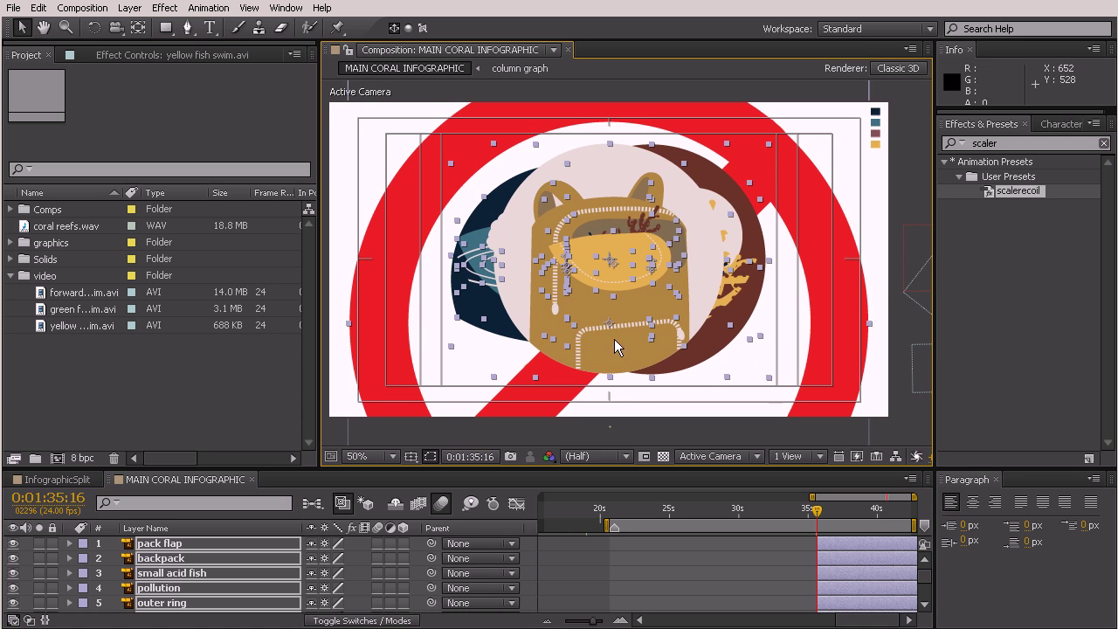
pyautogui.click(908, 348)
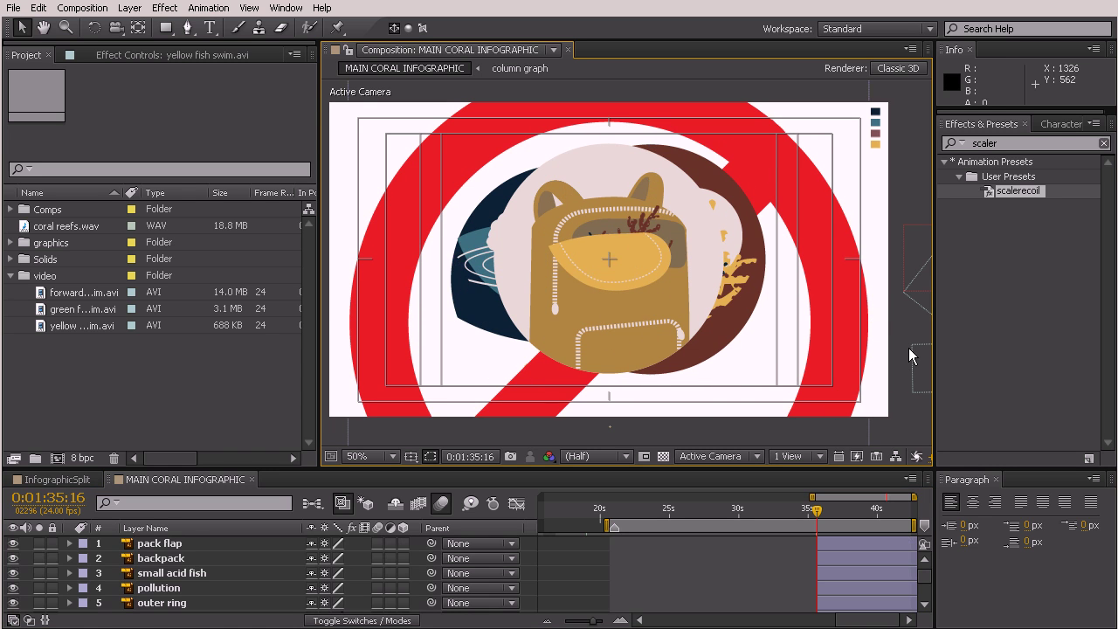
# Move the pack flap down and to the right so it uncovers the coral in the backpack's opening.
pyautogui.click(571, 249)
pyautogui.moveTo(620, 273); pyautogui.dragTo(644, 305)
pyautogui.press('Return')
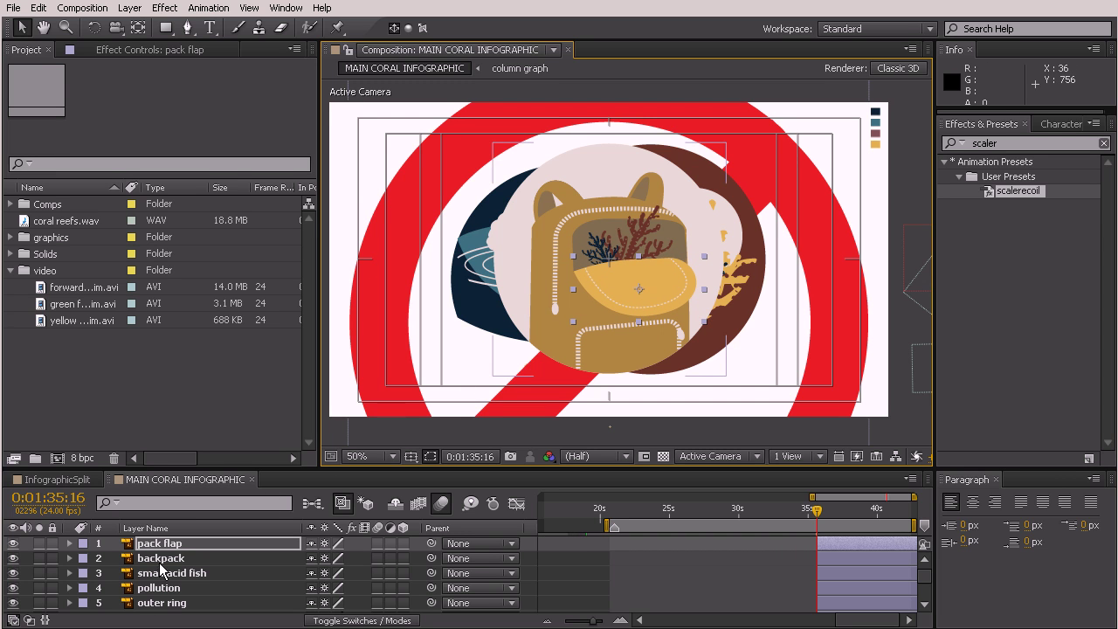
# Hide the pack flap and backpack, and move the layers from small acid fish through pollution bg together to the frame's horizontal centre.
pyautogui.click(13, 543)
pyautogui.click(13, 558)
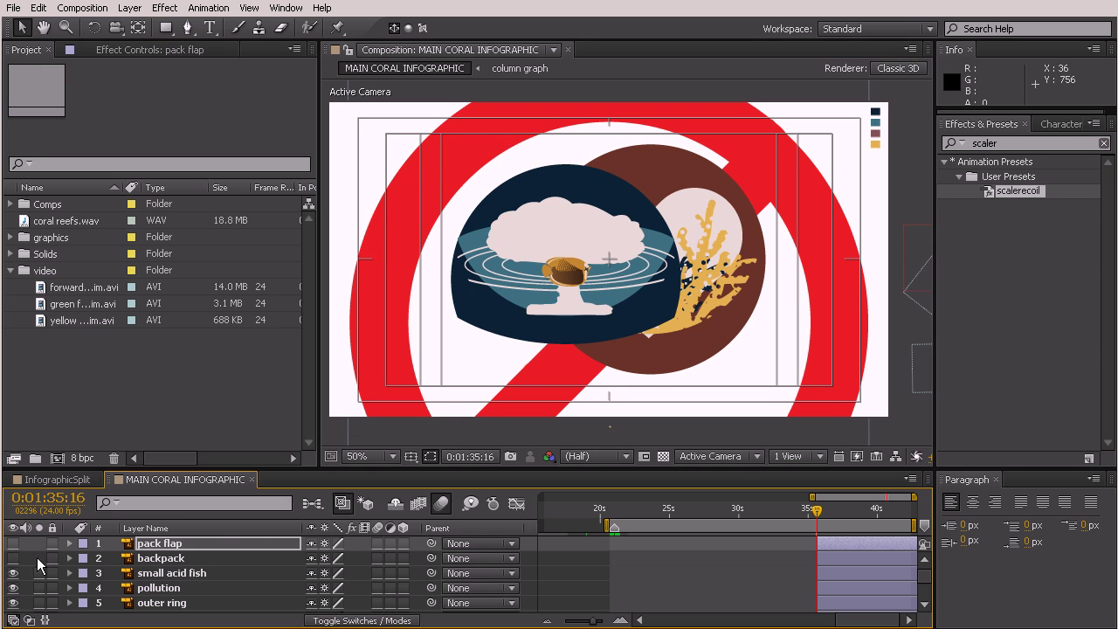
pyautogui.click(175, 560)
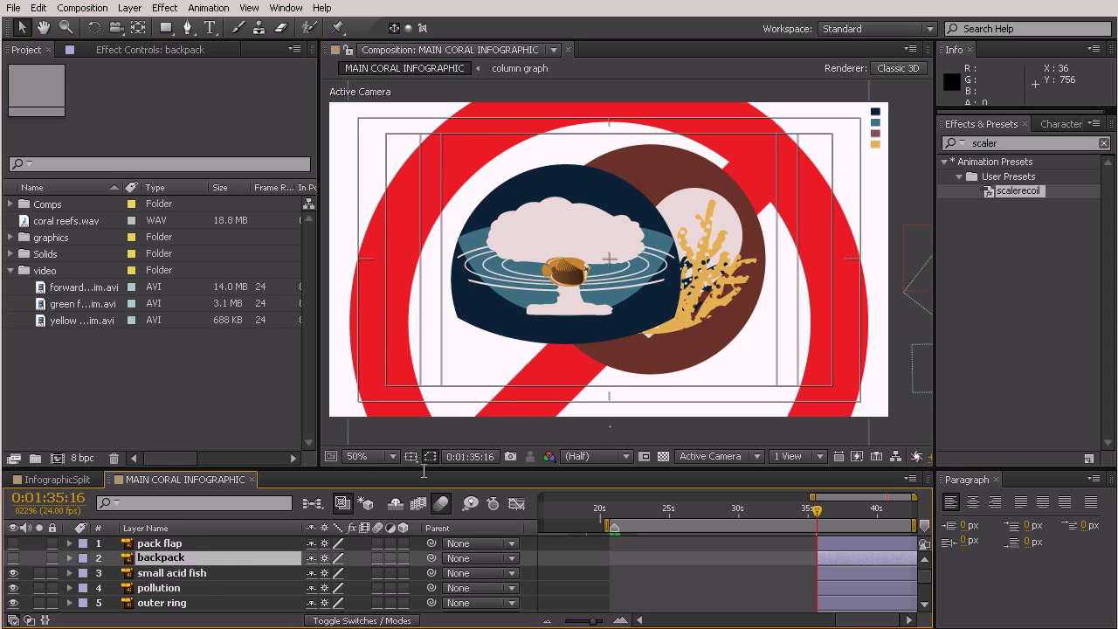
pyautogui.click(170, 575)
pyautogui.keyDown('shift'); pyautogui.click(168, 589); pyautogui.keyUp('shift')
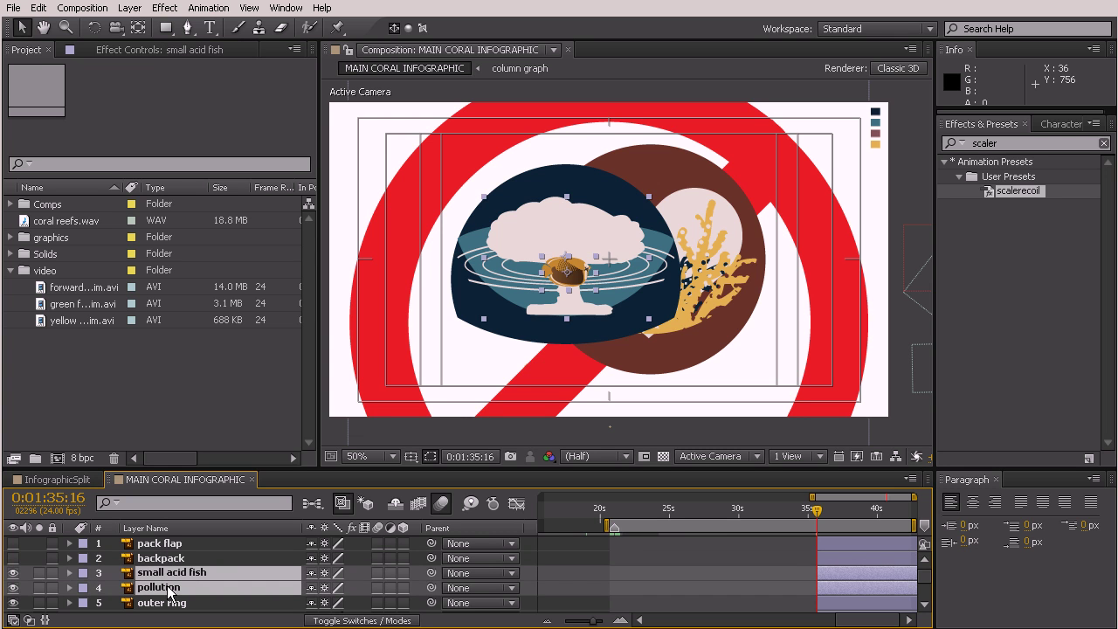
pyautogui.moveTo(281, 471); pyautogui.dragTo(281, 375)
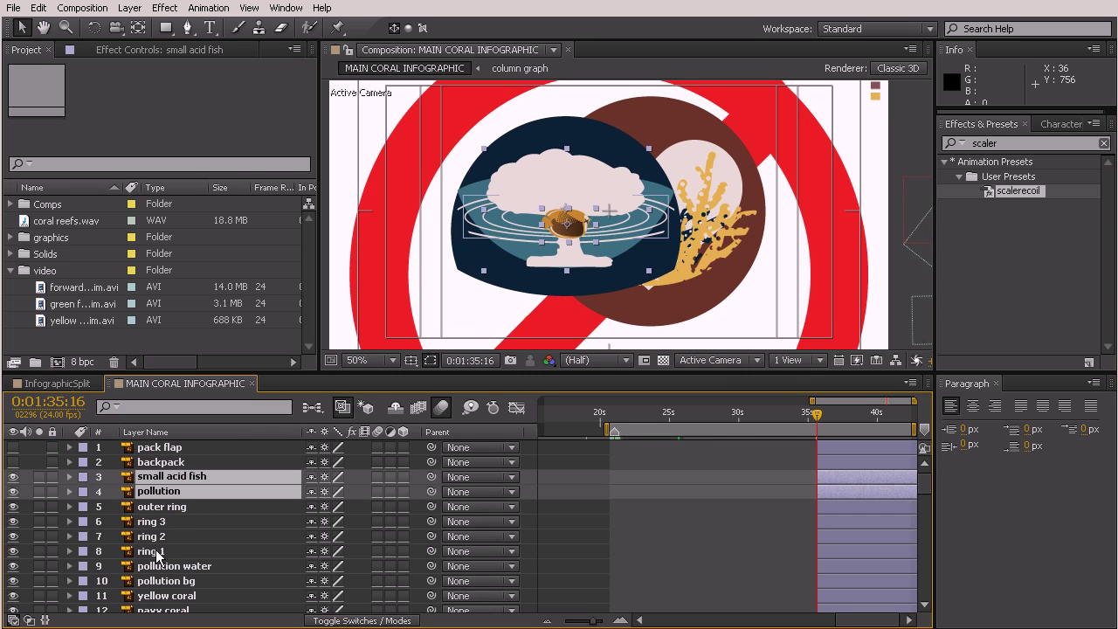
pyautogui.keyDown('shift'); pyautogui.click(178, 582); pyautogui.keyUp('shift')
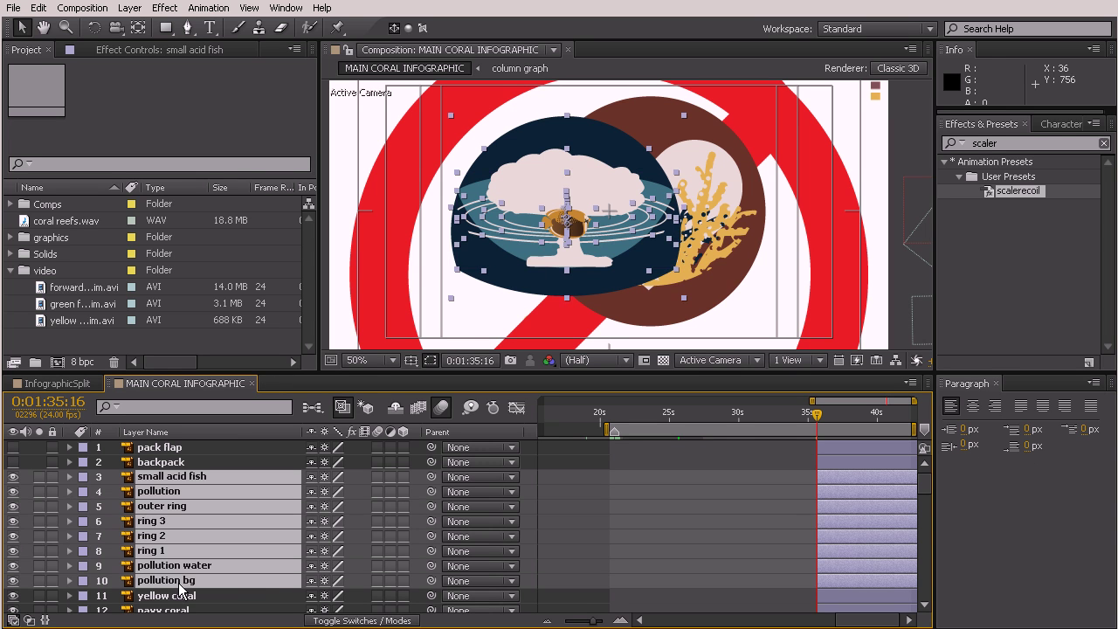
pyautogui.moveTo(583, 243); pyautogui.dragTo(630, 224)
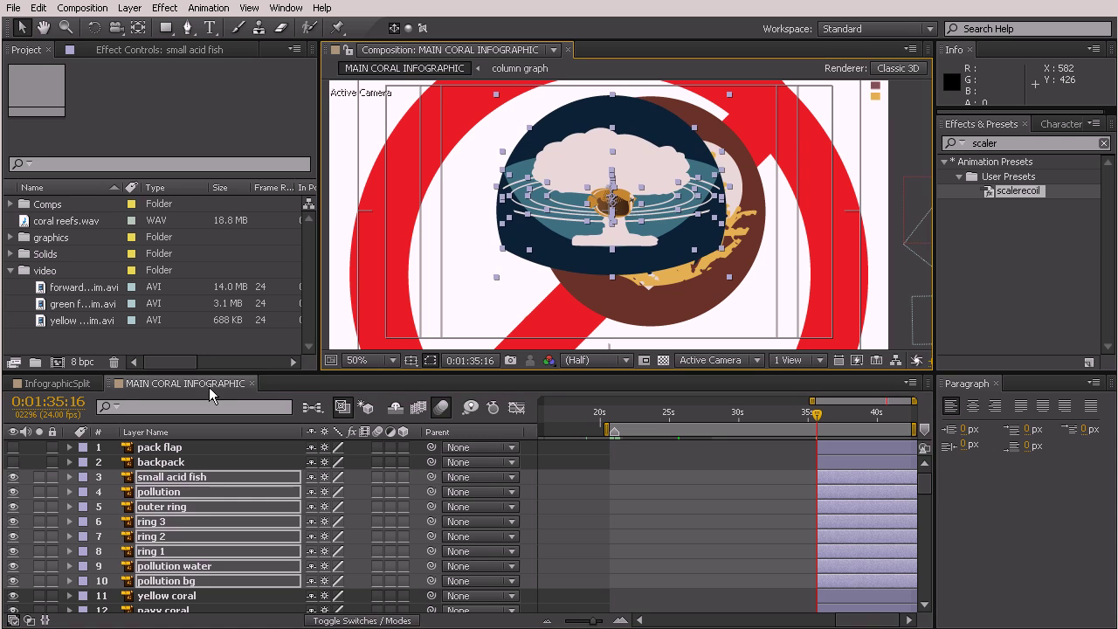
# Show the backpack, hide the pollution icon's layers, and align the yellow coral through adopt bg layers with the backpack circle.
pyautogui.click(13, 462)
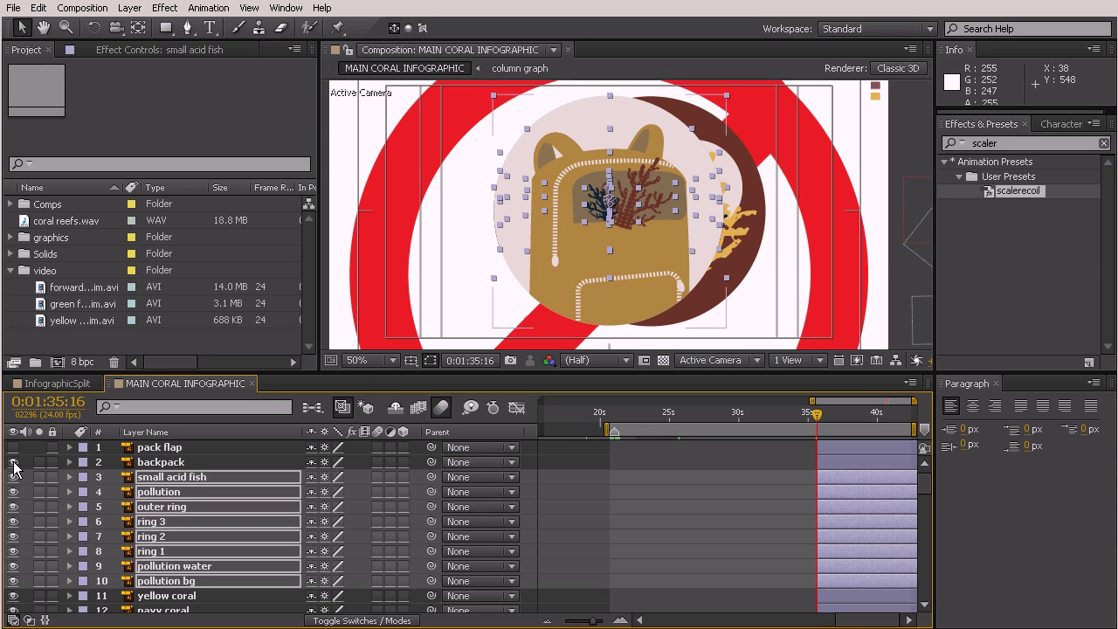
pyautogui.moveTo(13, 477); pyautogui.dragTo(13, 584)
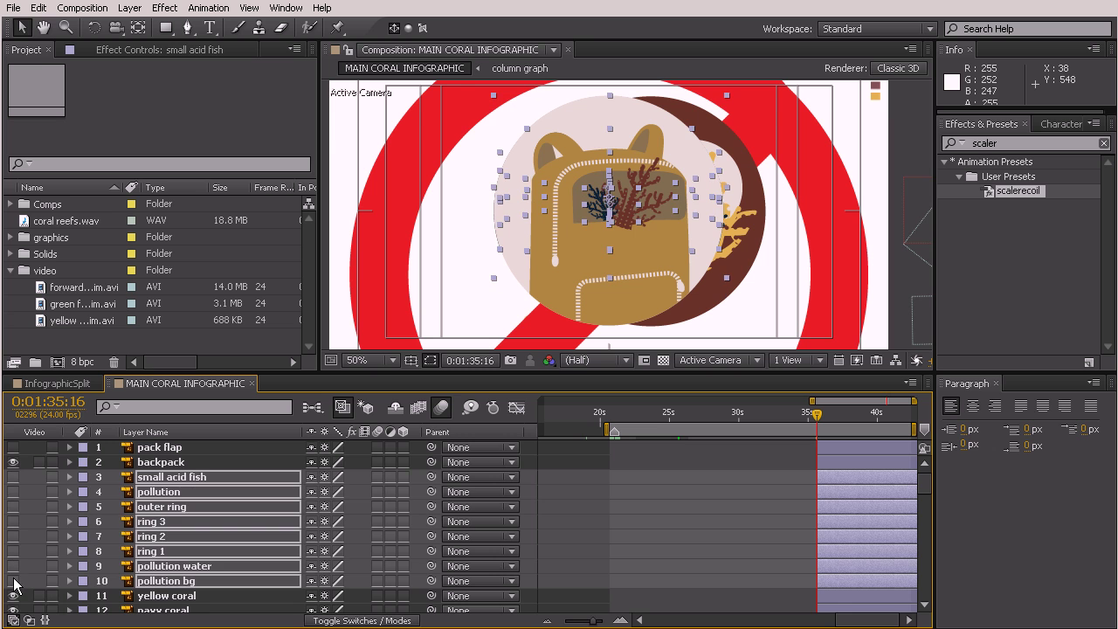
pyautogui.click(175, 596)
pyautogui.scroll(-5, 177, 592)
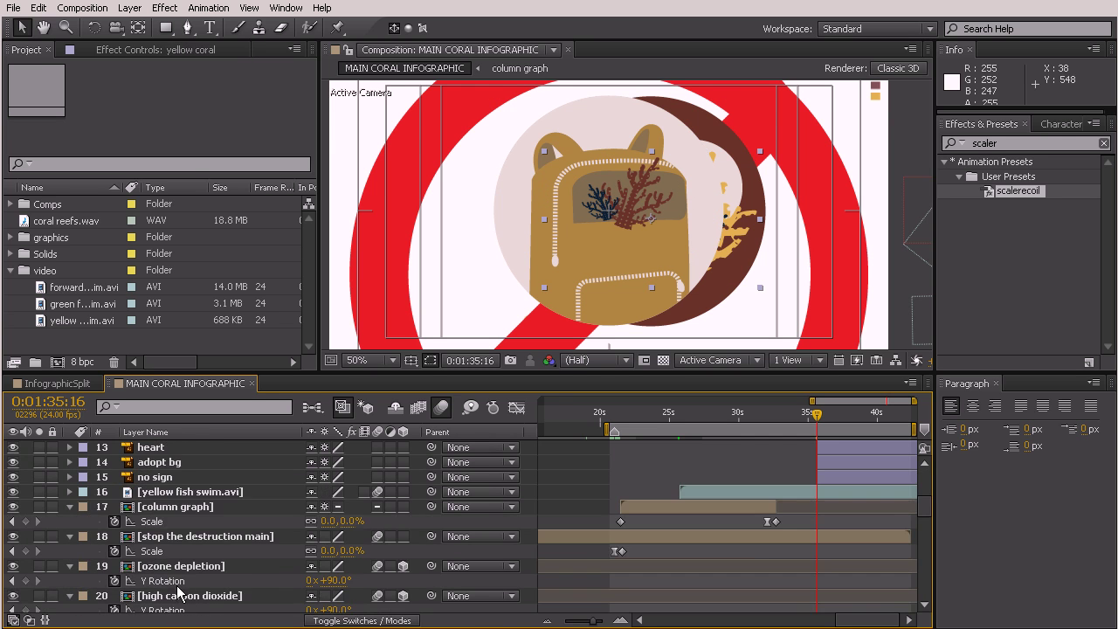
pyautogui.scroll(1, 177, 592)
pyautogui.keyDown('shift'); pyautogui.click(165, 509); pyautogui.keyUp('shift')
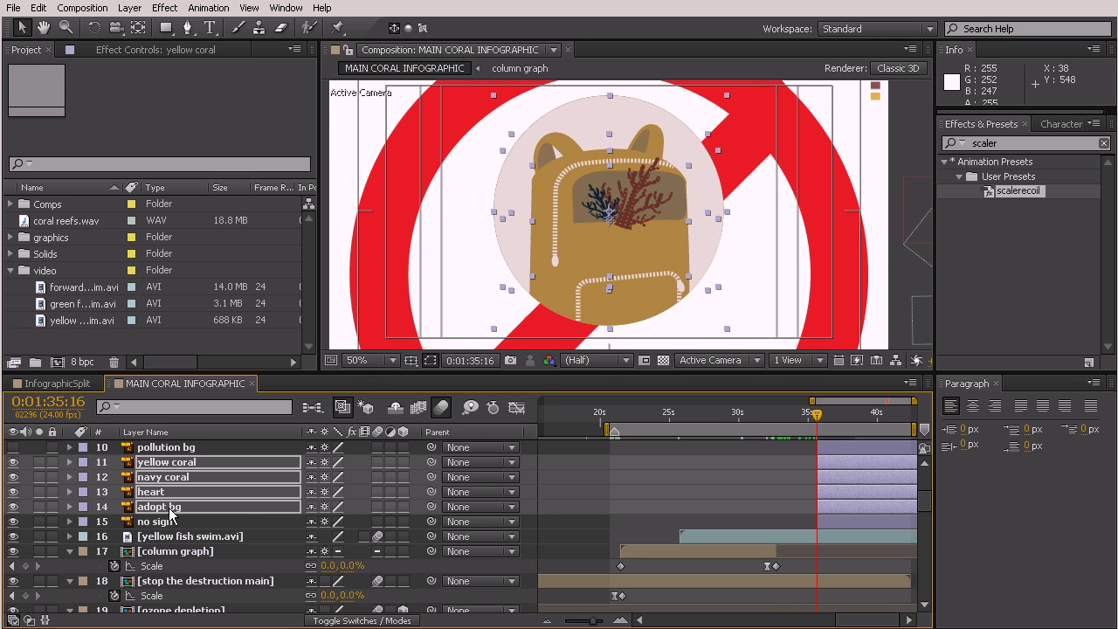
# Move the no sign layer to the top of the stack, then centre it and scale it down to match the backpack circle.
pyautogui.click(166, 521)
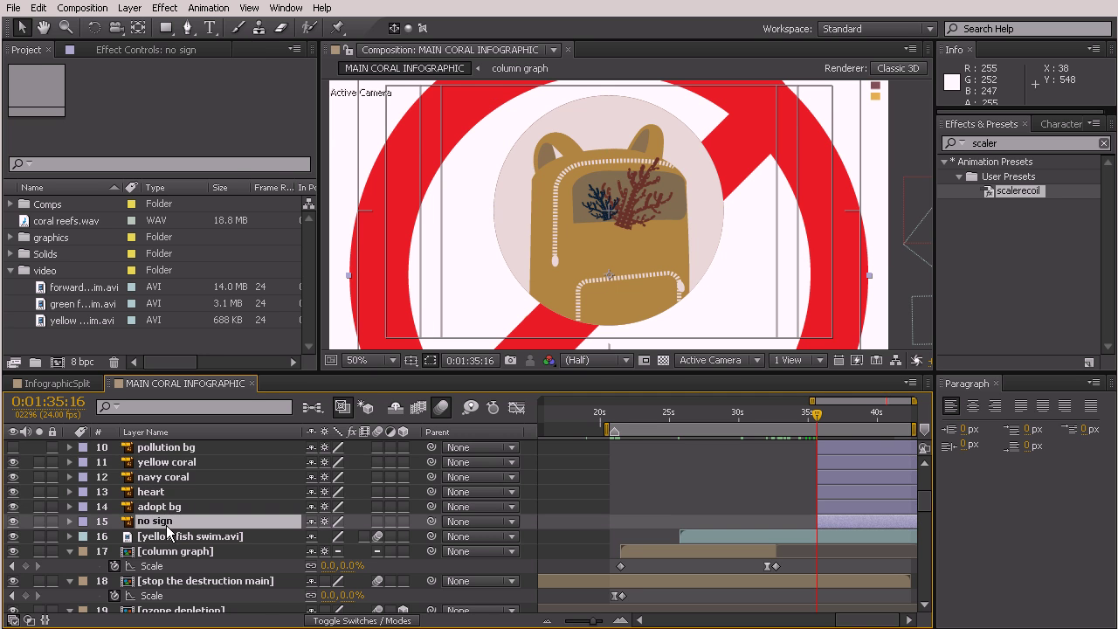
pyautogui.moveTo(175, 463); pyautogui.dragTo(173, 443)
pyautogui.scroll(-2, 779, 189)
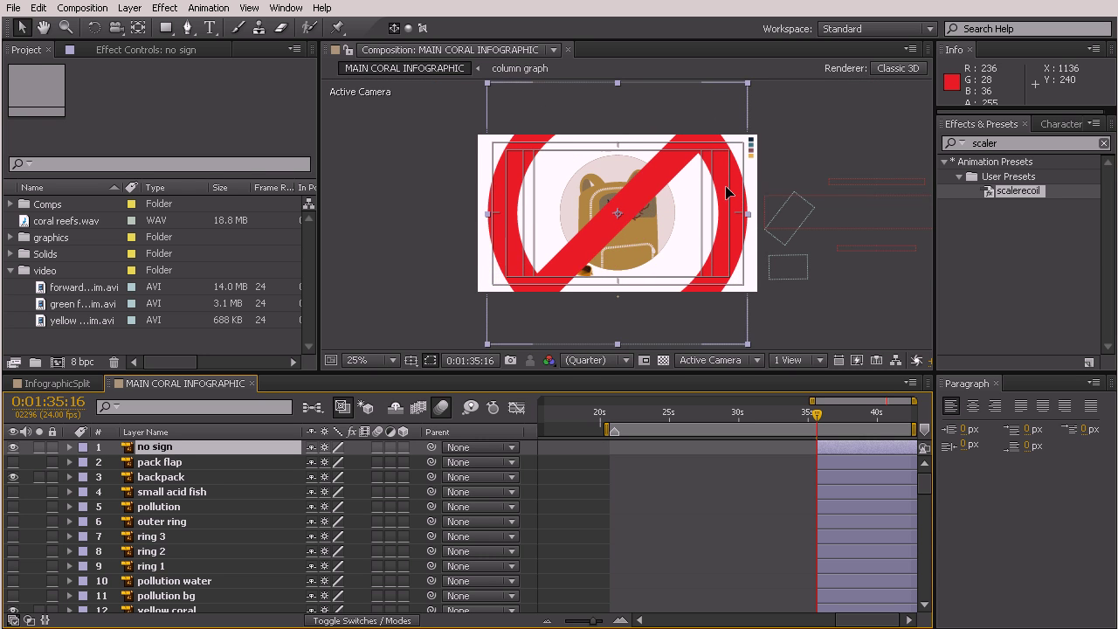
pyautogui.click(727, 186)
pyautogui.moveTo(748, 83); pyautogui.dragTo(696, 156)
pyautogui.press('.')
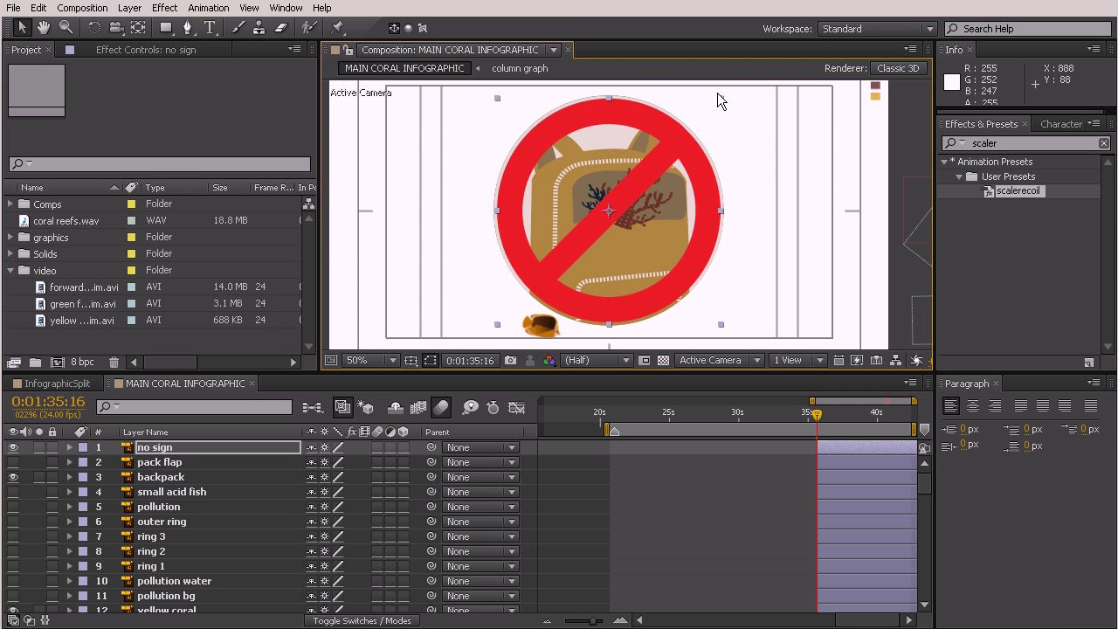
pyautogui.moveTo(723, 97); pyautogui.dragTo(725, 95)
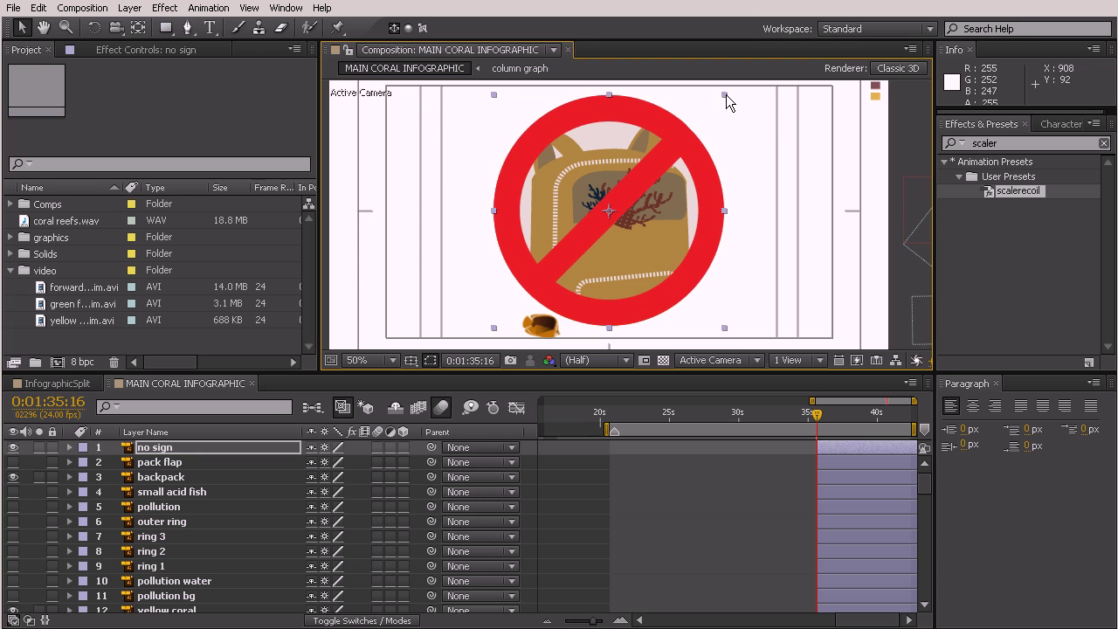
pyautogui.click(840, 129)
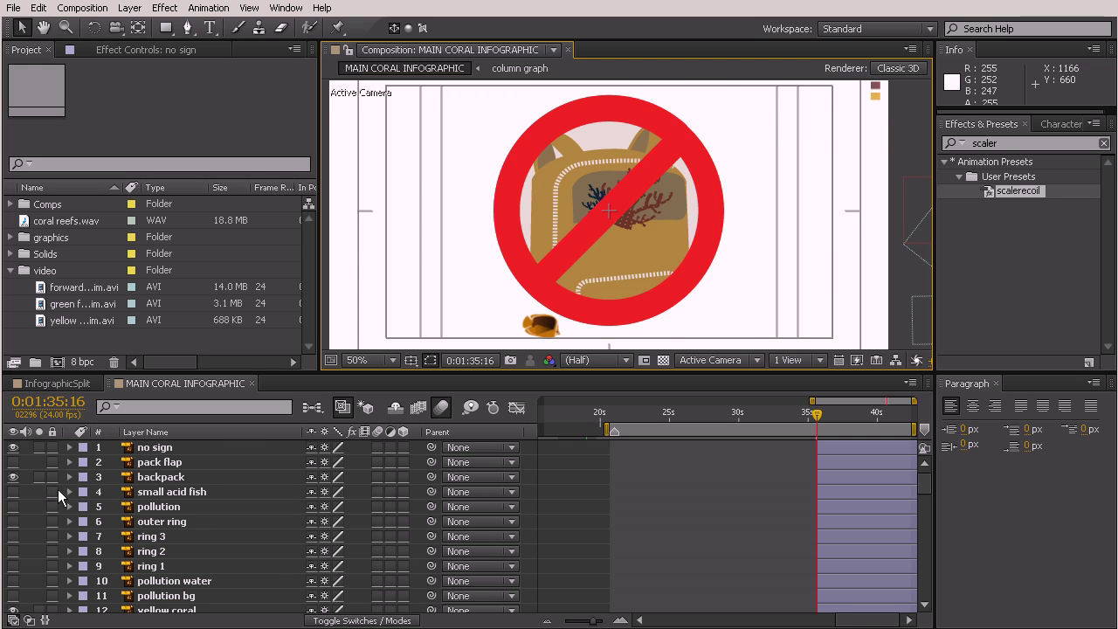
# Make the pack flap and all the hidden pollution icon layers visible again.
pyautogui.moveTo(13, 463); pyautogui.dragTo(22, 609)
pyautogui.scroll(3, 125, 531)
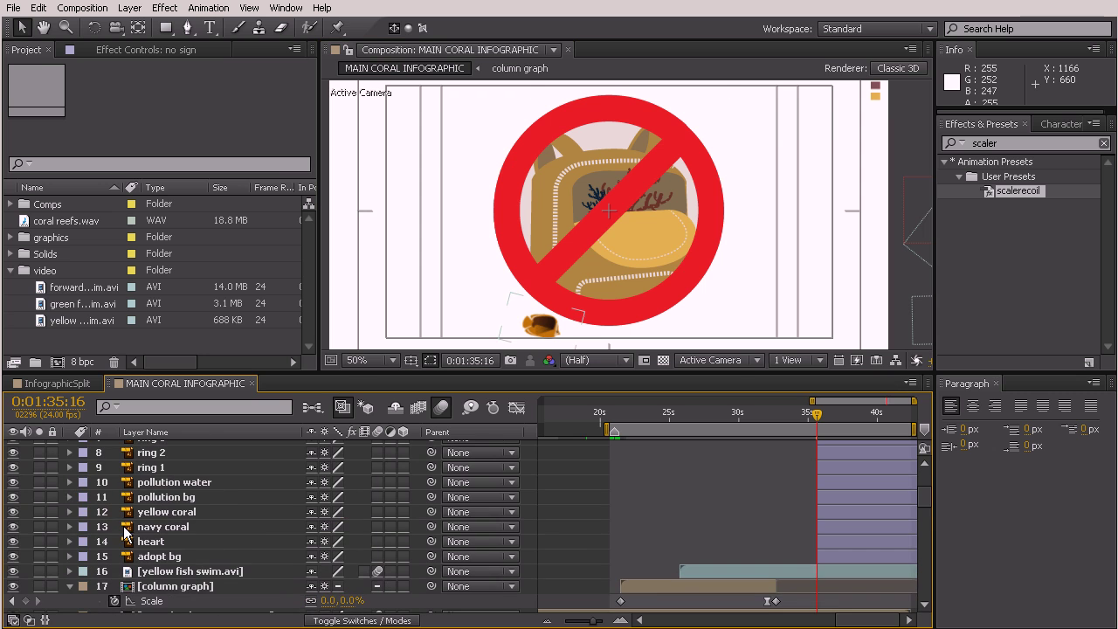
# Pre-compose the yellow coral, navy coral, heart and adopt bg layers as "adopt", moving all attributes into the new composition.
pyautogui.click(157, 558)
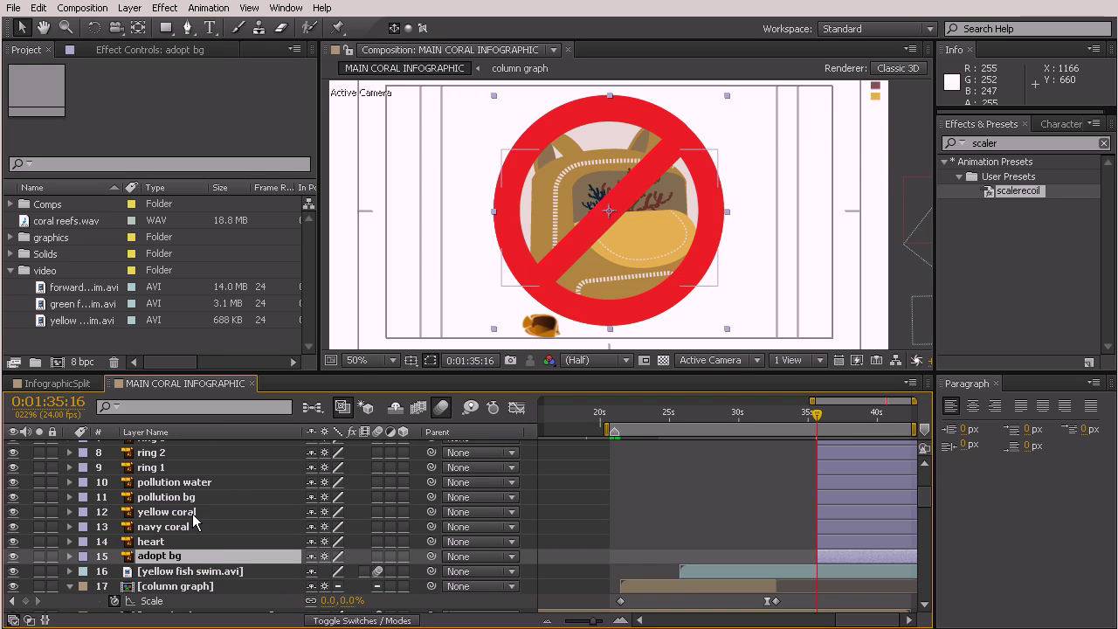
pyautogui.keyDown('shift'); pyautogui.click(163, 511); pyautogui.keyUp('shift')
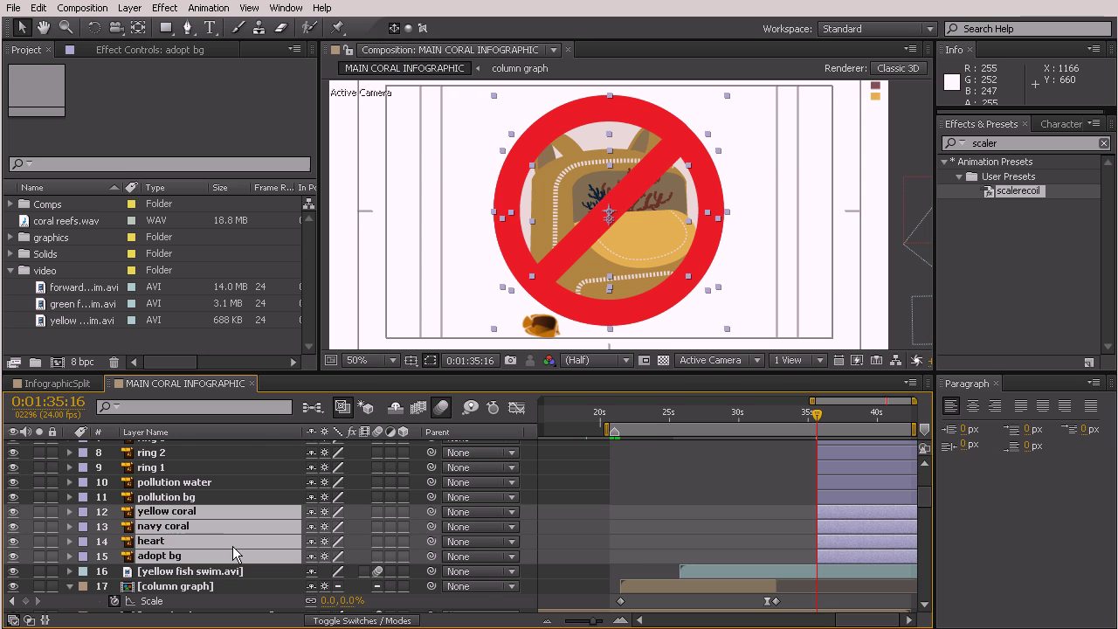
pyautogui.scroll(2, 233, 537)
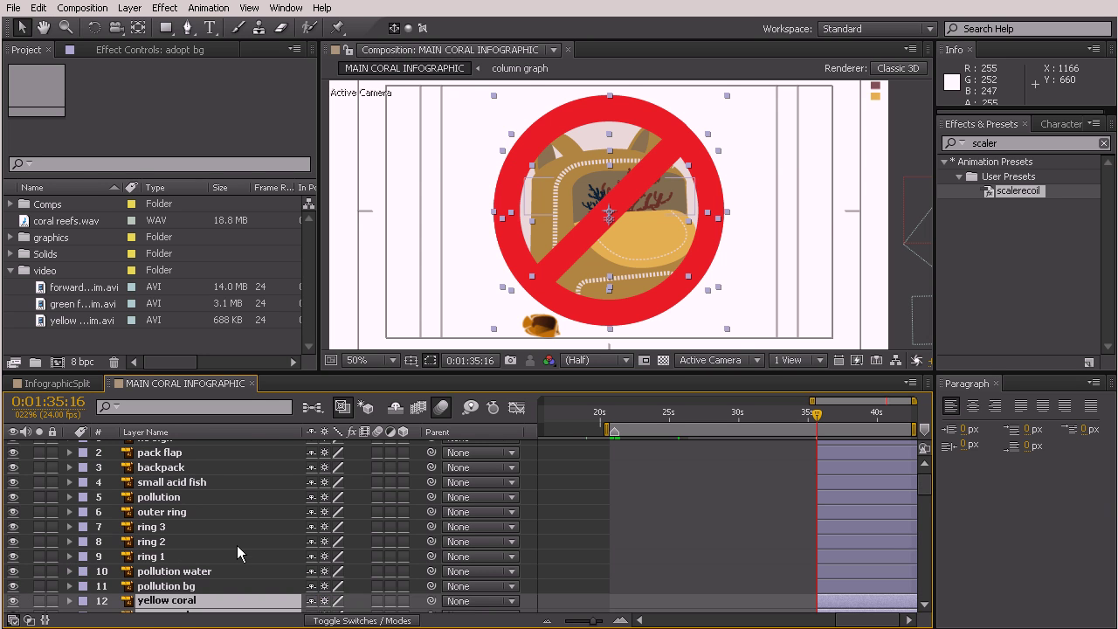
pyautogui.scroll(-2, 237, 545)
pyautogui.hotkey('ctrl', 'shift', 'c')
pyautogui.write('adopt')
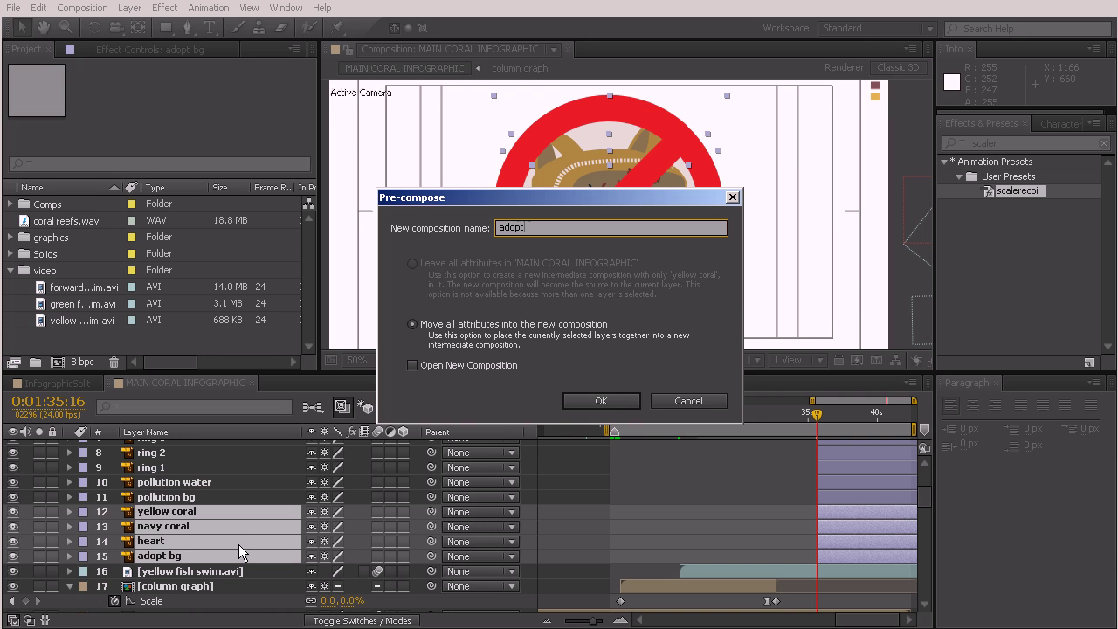
pyautogui.click(600, 401)
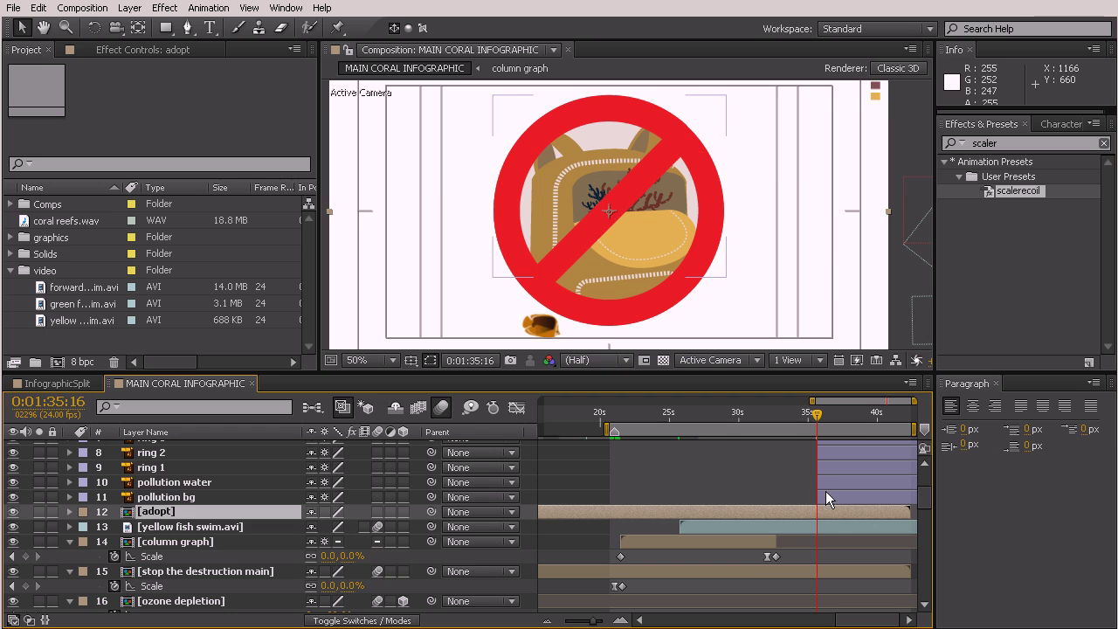
# Open the adopt composition, set its work area to span the layers from 0:01:35:16 to their end, and trim the composition to it.
pyautogui.doubleClick(836, 507)
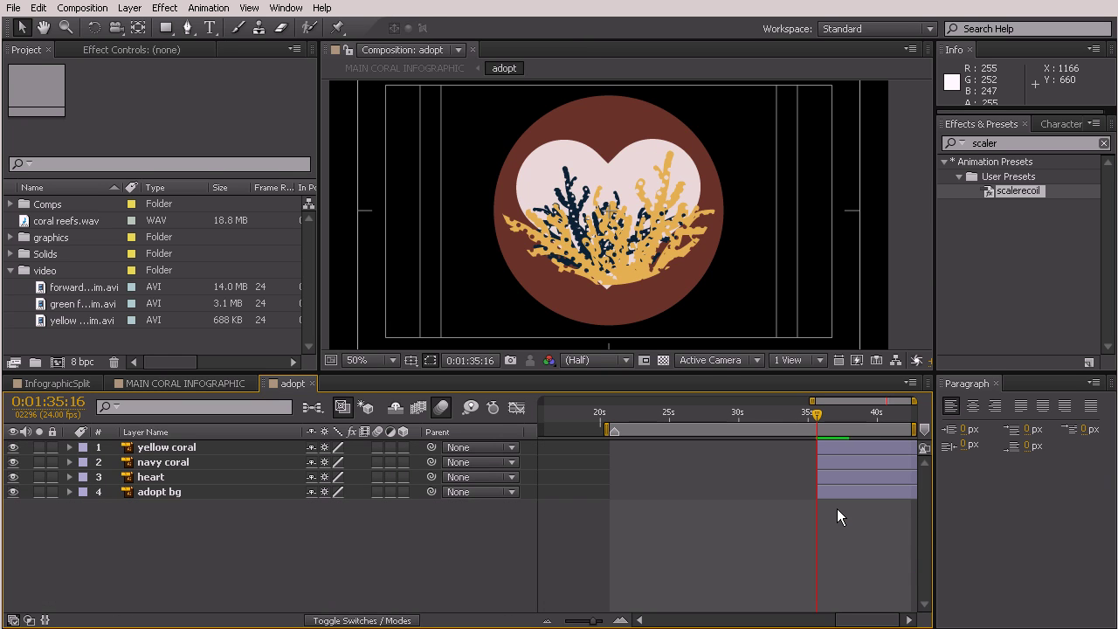
pyautogui.press('n')
pyautogui.moveTo(829, 429); pyautogui.dragTo(914, 429)
pyautogui.press('b')
pyautogui.rightClick(891, 428)
pyautogui.click(916, 468)
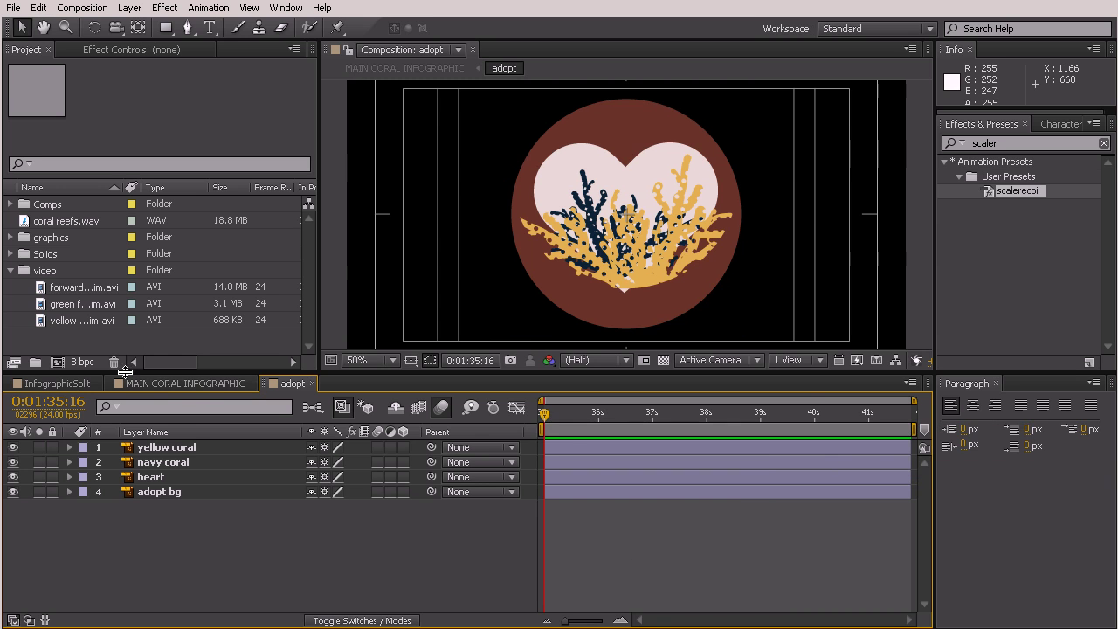
# Return to the MAIN CORAL INFOGRAPHIC composition and move the adopt layer so it starts at 0:01:35:16.
pyautogui.click(180, 383)
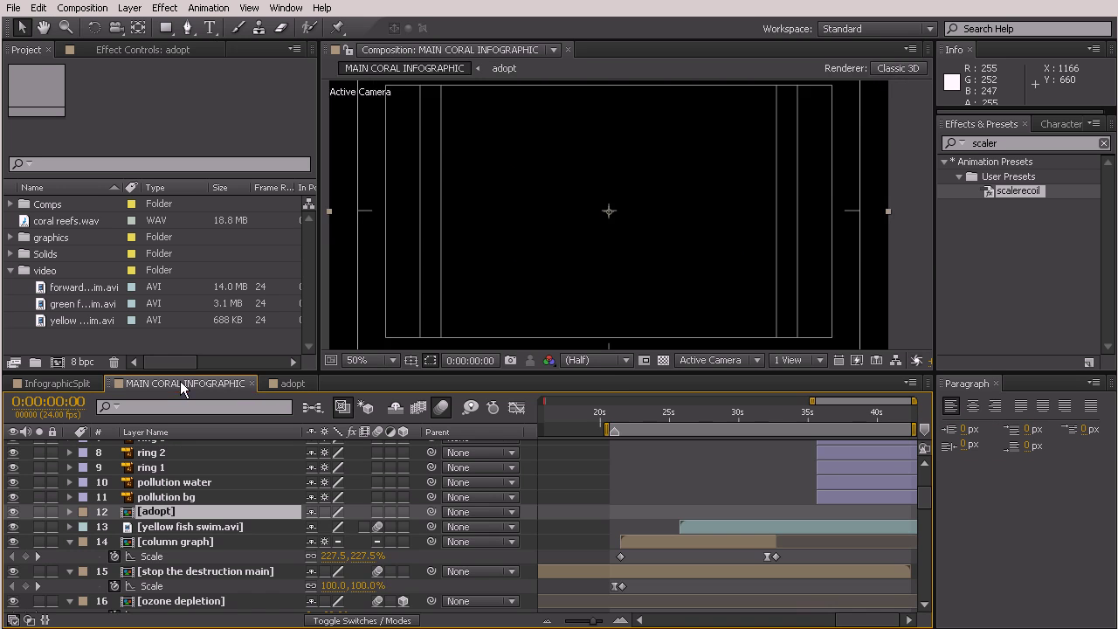
pyautogui.moveTo(800, 415); pyautogui.dragTo(813, 420)
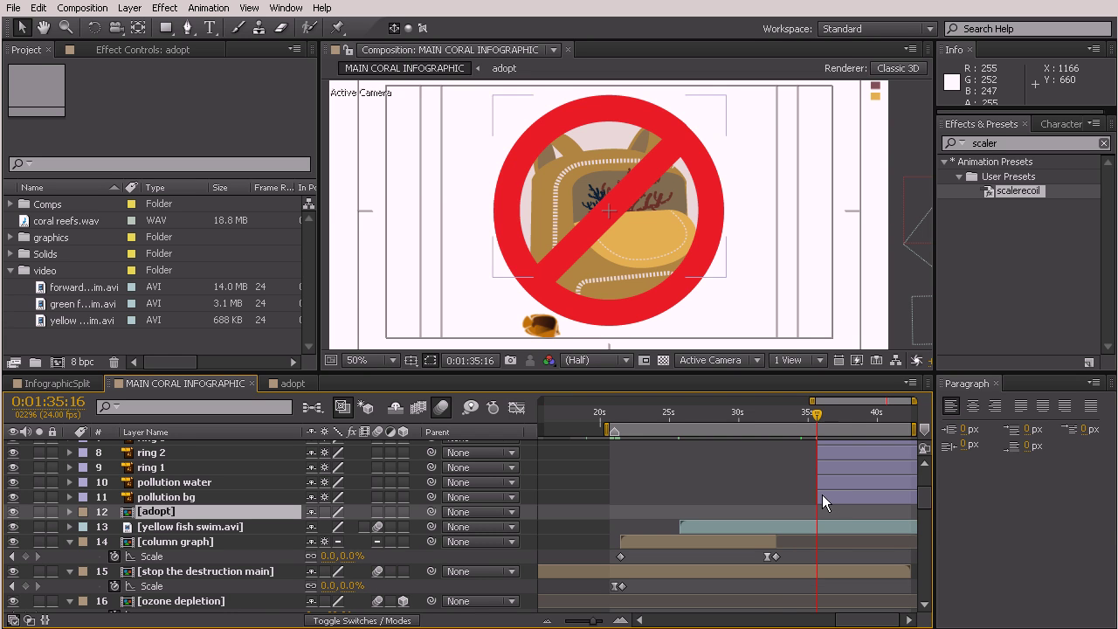
pyautogui.press('[')
pyautogui.moveTo(873, 418); pyautogui.dragTo(937, 420)
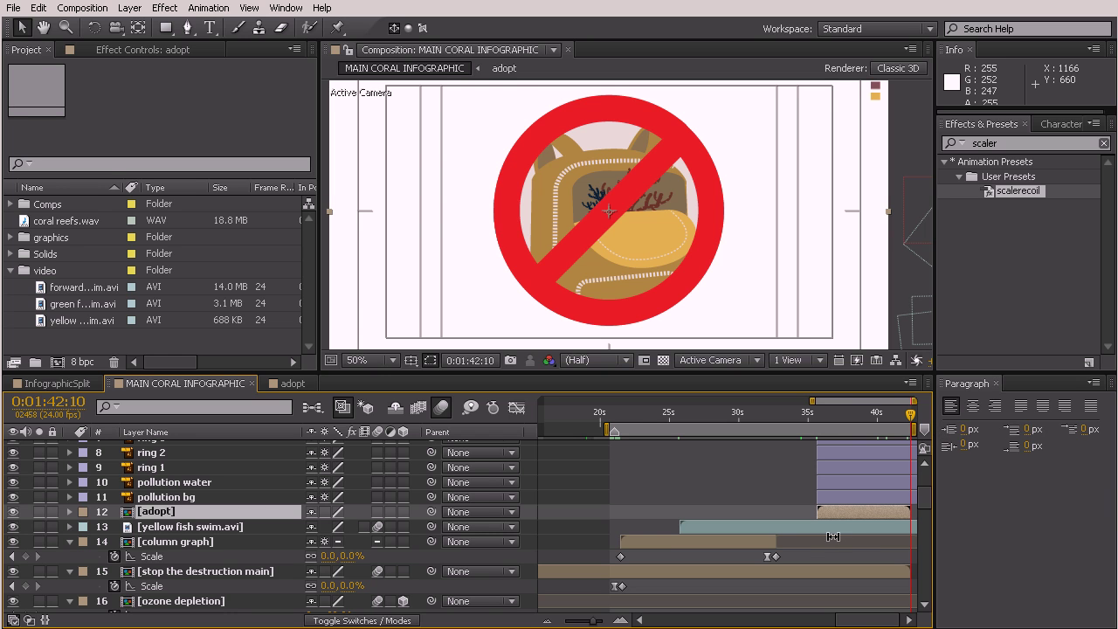
pyautogui.moveTo(594, 622); pyautogui.dragTo(590, 623)
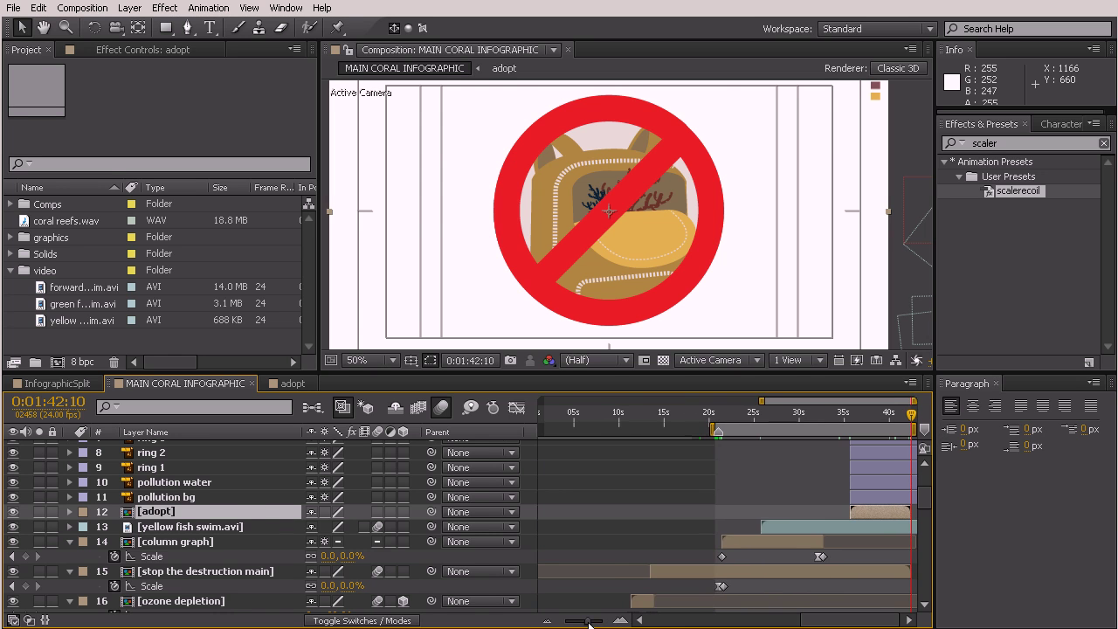
# Pre-compose the layers from small acid fish through pollution bg as "pollution", moving all attributes into the new composition.
pyautogui.click(175, 495)
pyautogui.scroll(3, 175, 489)
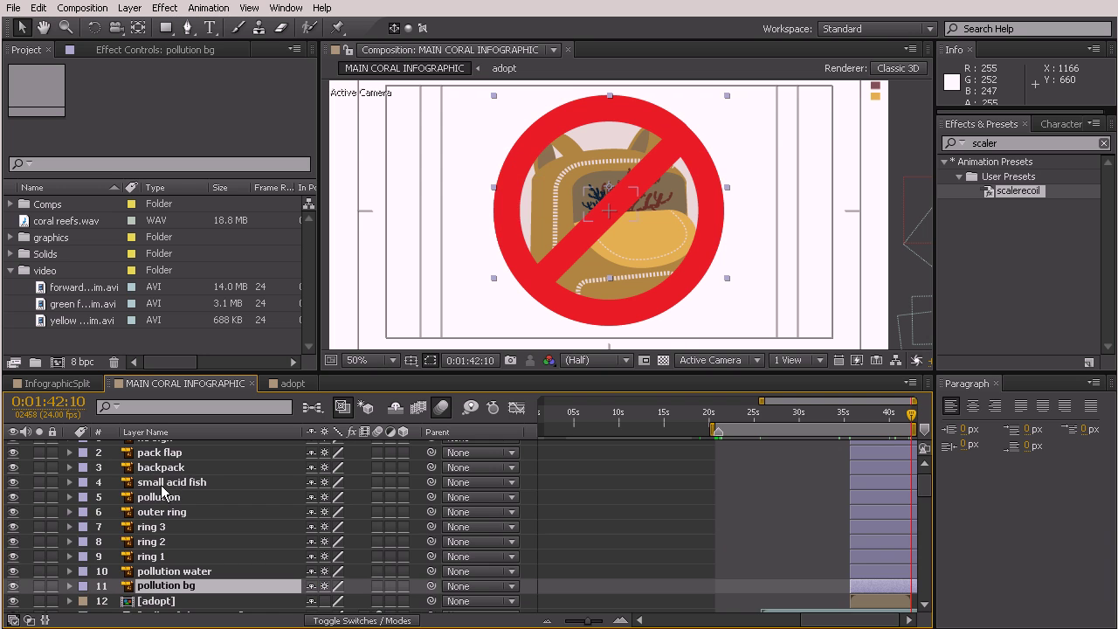
pyautogui.keyDown('shift'); pyautogui.click(161, 484); pyautogui.keyUp('shift')
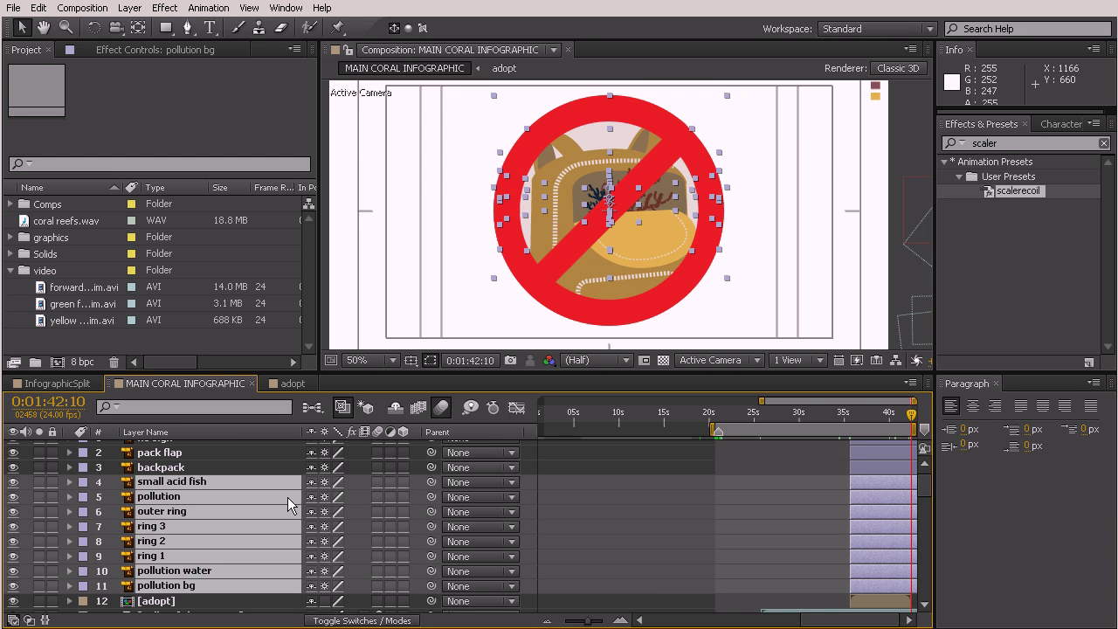
pyautogui.hotkey('ctrl', 'shift', 'c')
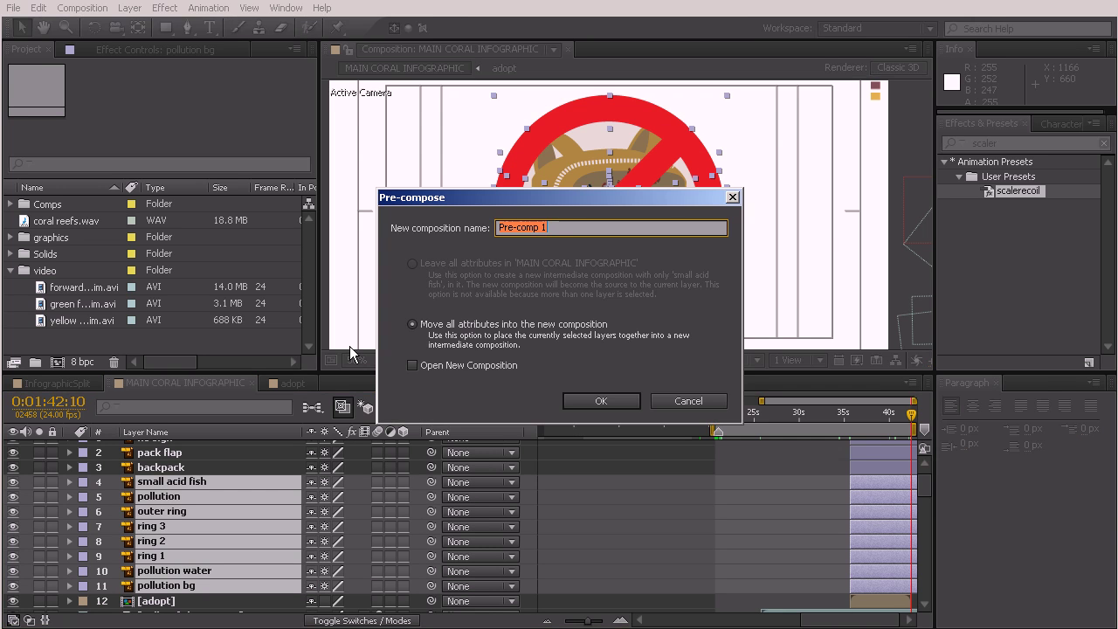
pyautogui.write('pollution')
pyautogui.click(600, 401)
# Trim the pollution composition to a work area starting at 0:01:35:16, and close the pollution and adopt compositions.
pyautogui.click(850, 416)
pyautogui.doubleClick(866, 481)
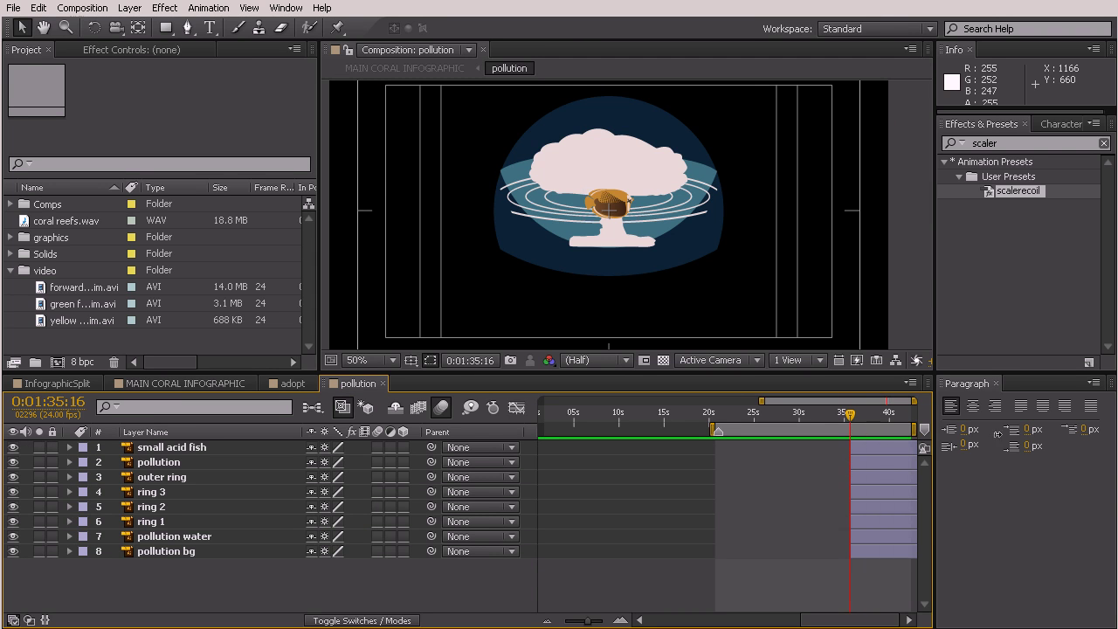
pyautogui.press('b')
pyautogui.rightClick(883, 428)
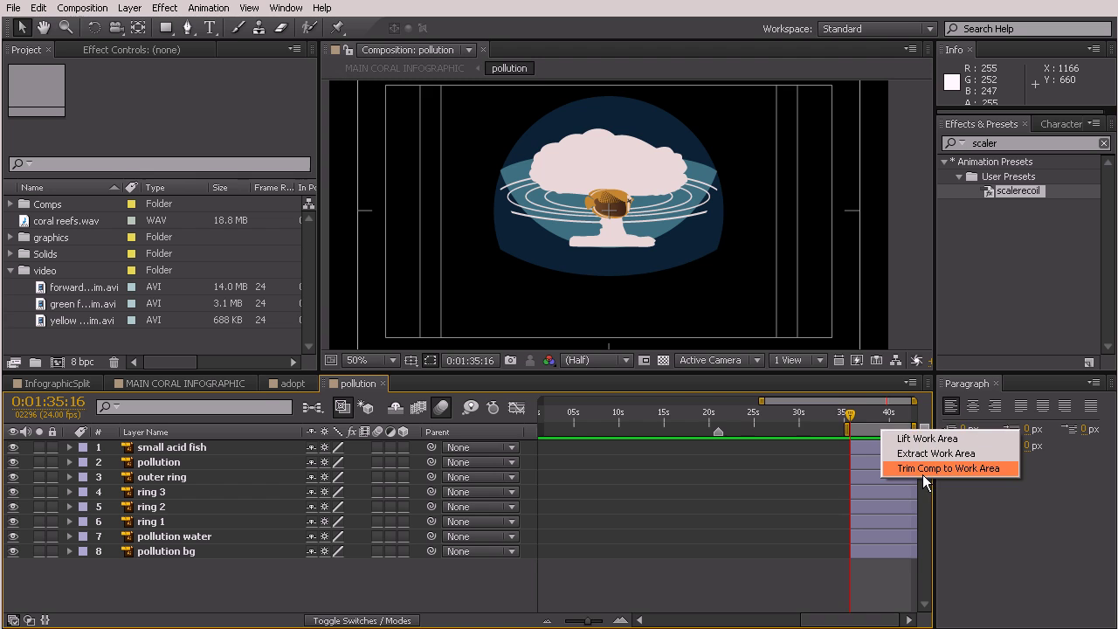
pyautogui.click(922, 474)
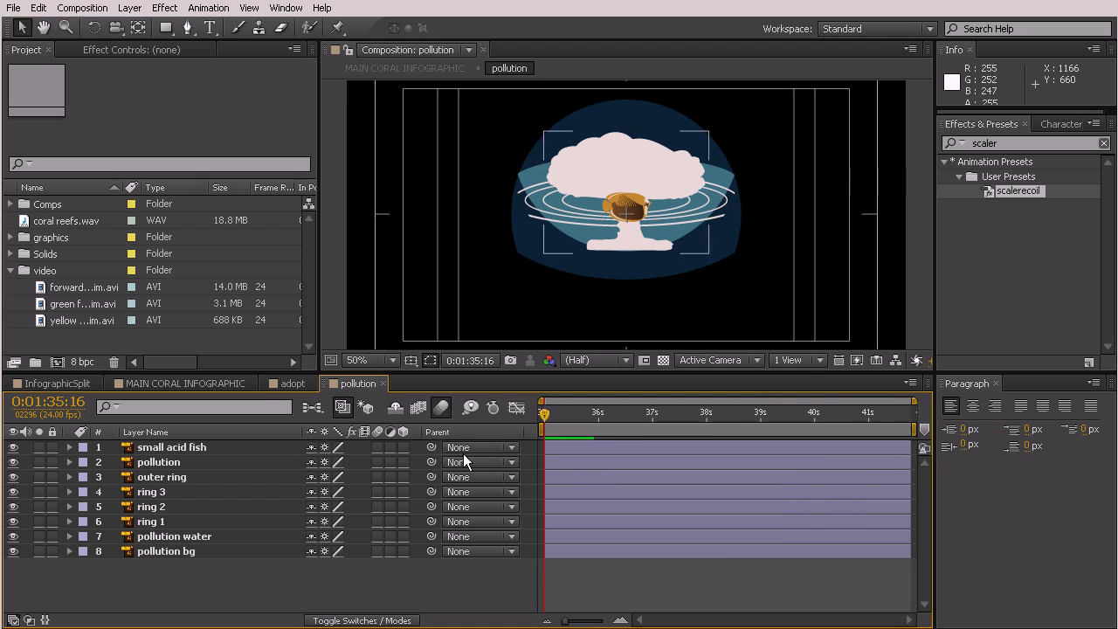
pyautogui.click(384, 386)
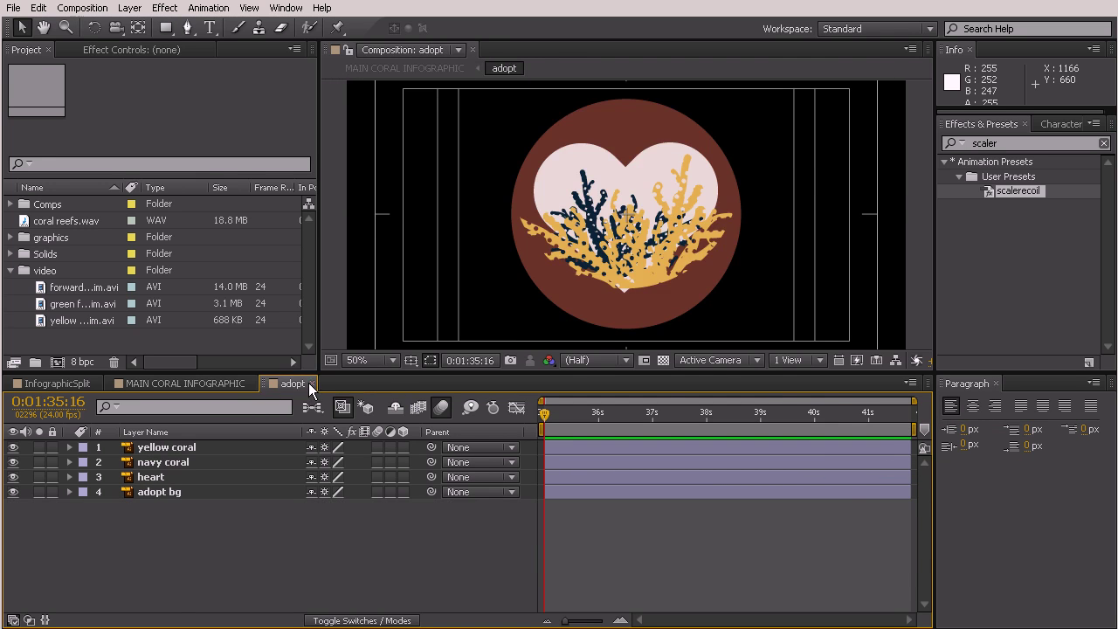
pyautogui.click(311, 383)
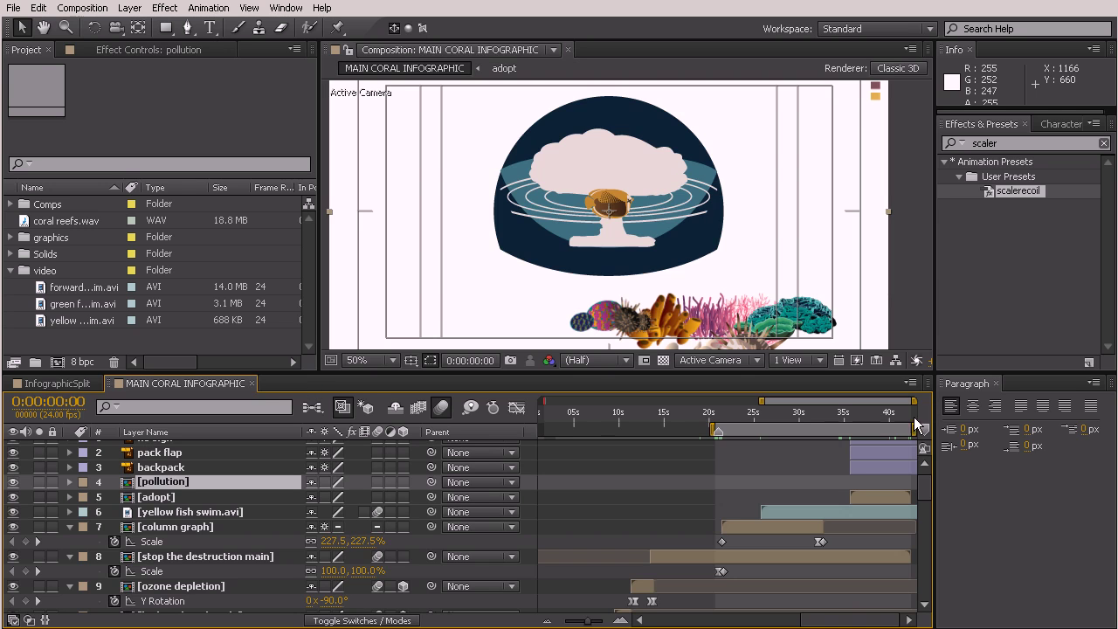
# Pre-compose the pack flap and backpack layers as "backpack", moving all attributes into the new composition.
pyautogui.click(848, 414)
pyautogui.click(859, 464)
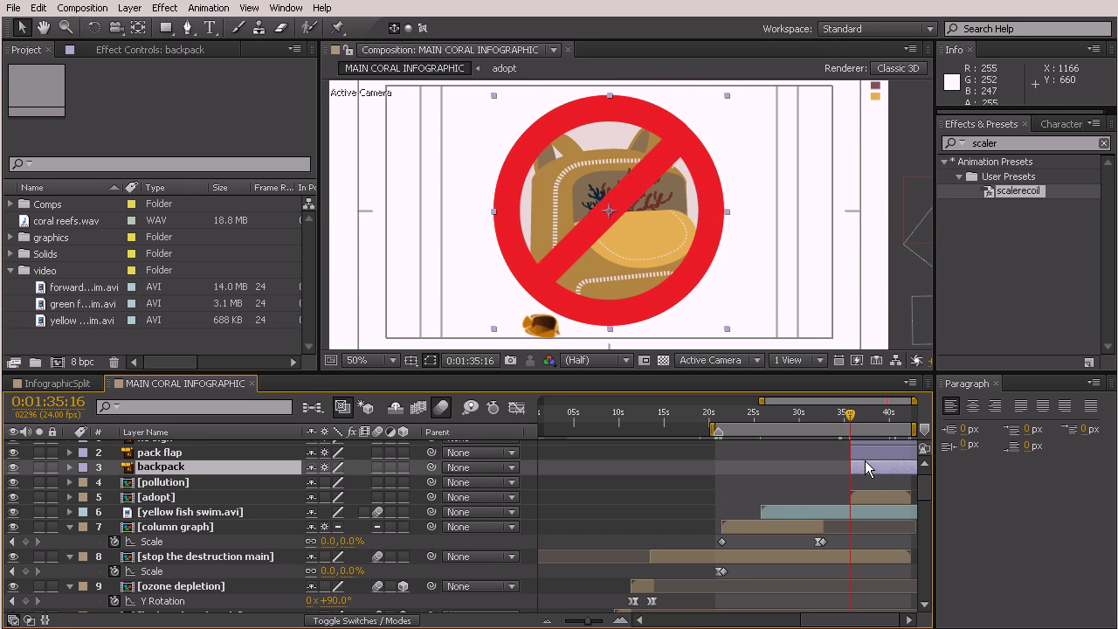
pyautogui.scroll(1, 866, 459)
pyautogui.keyDown('shift'); pyautogui.click(160, 463); pyautogui.keyUp('shift')
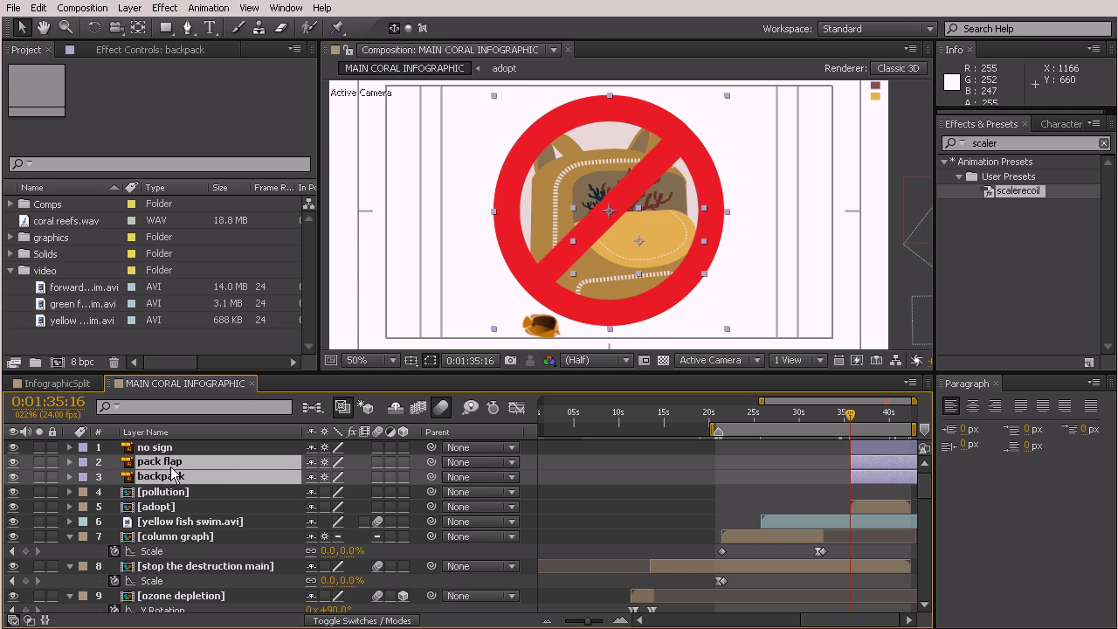
pyautogui.hotkey('ctrl', 'shift', 'c')
pyautogui.write('backpack')
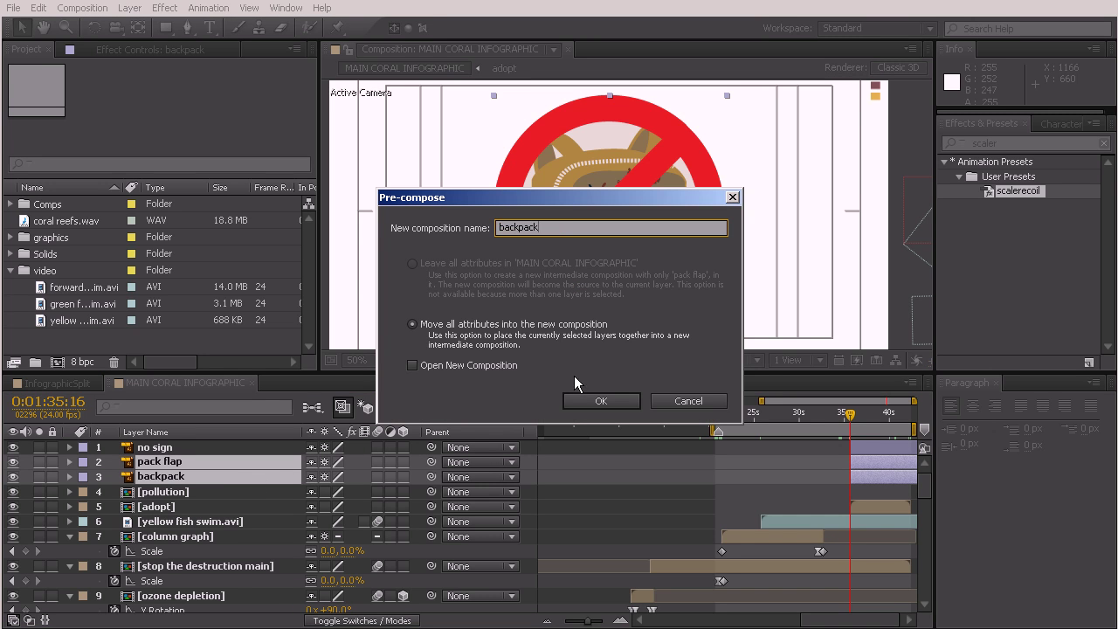
pyautogui.click(601, 401)
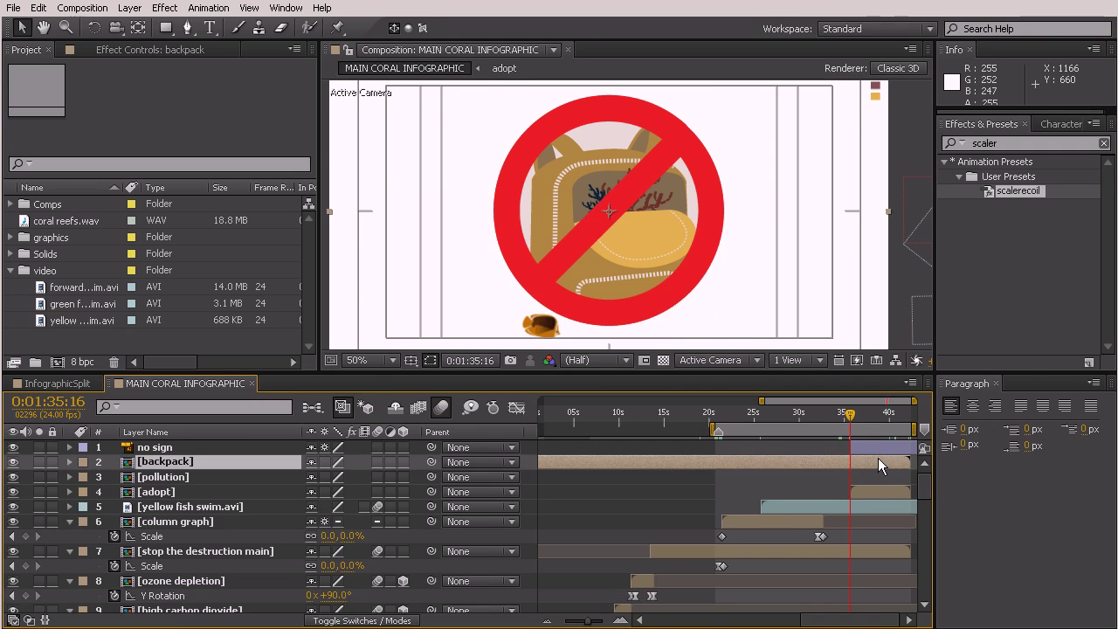
# Open the backpack composition, trim it to a work area starting at 0:01:35:16, and close it.
pyautogui.doubleClick(878, 457)
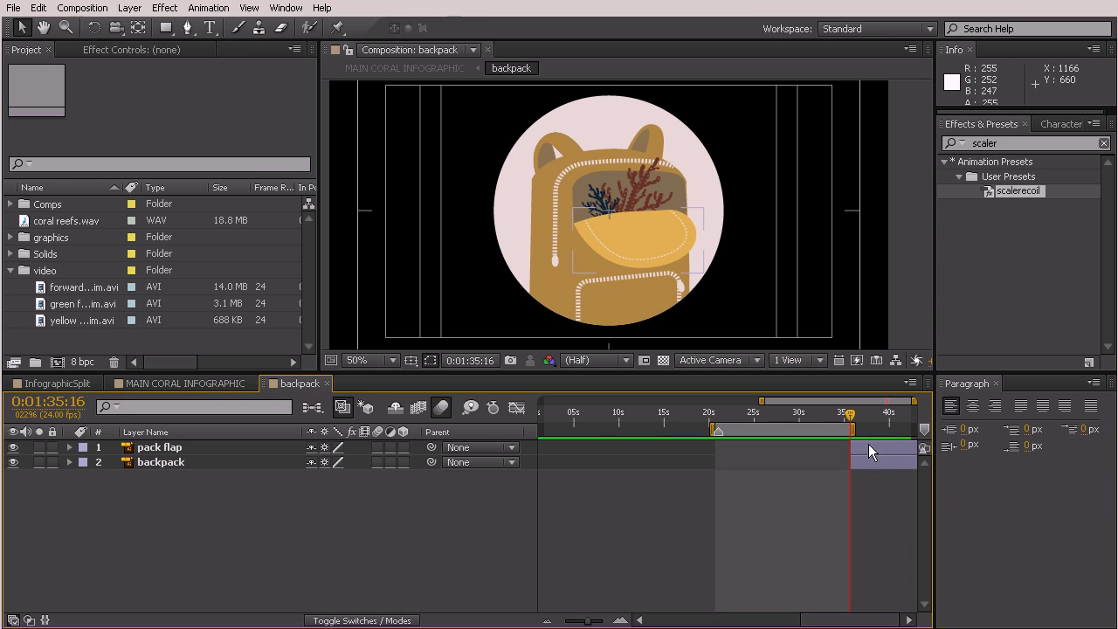
pyautogui.hotkey('ctrl', 'alt', 'b')
pyautogui.rightClick(887, 429)
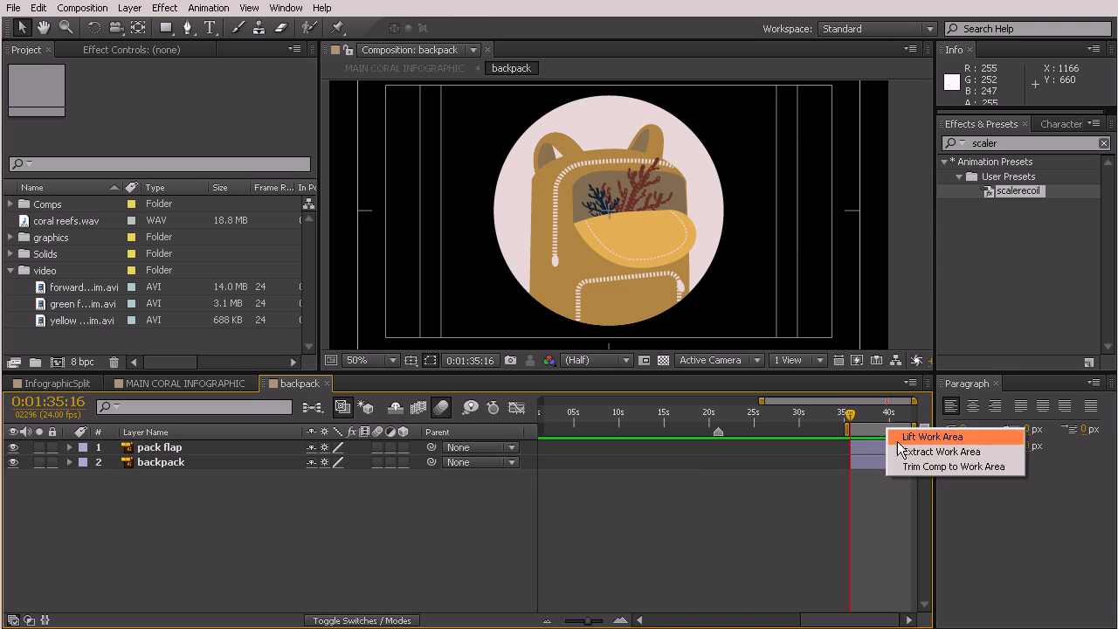
pyautogui.click(910, 467)
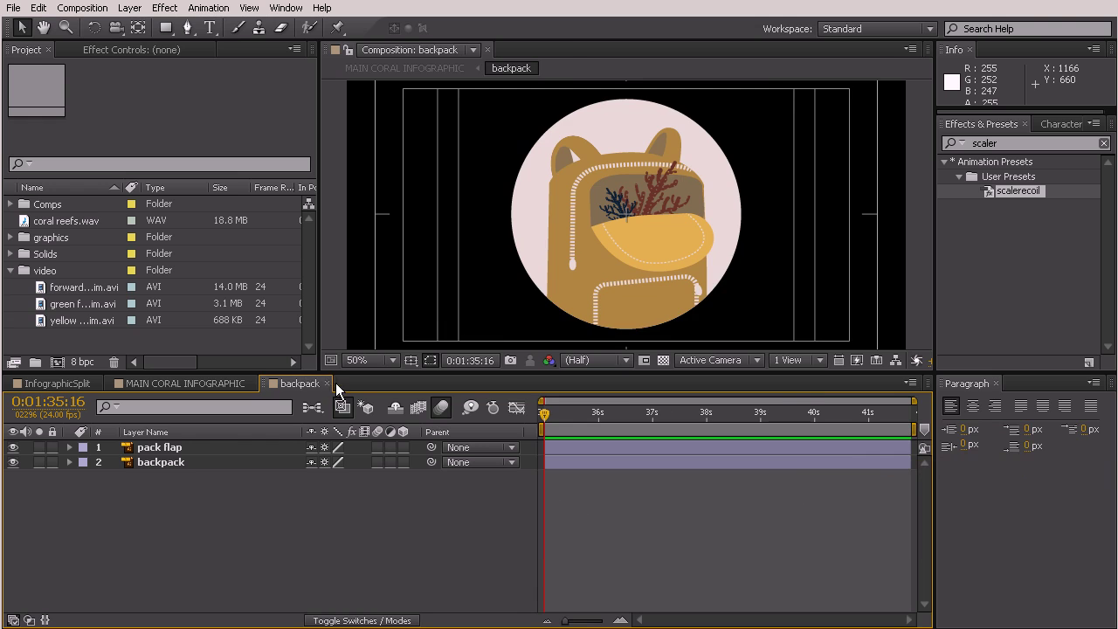
pyautogui.click(326, 383)
# Move the backpack and pollution layers in the main composition so both start at 0:01:35:16.
pyautogui.moveTo(821, 419); pyautogui.dragTo(852, 419)
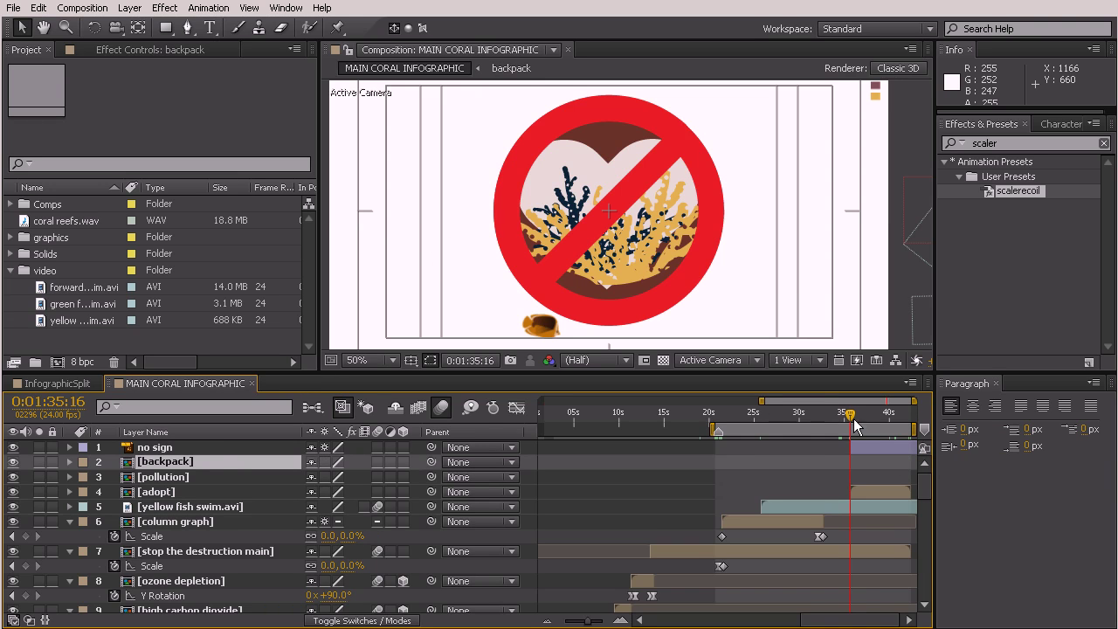
pyautogui.keyDown('shift'); pyautogui.click(183, 479); pyautogui.keyUp('shift')
pyautogui.press('[')
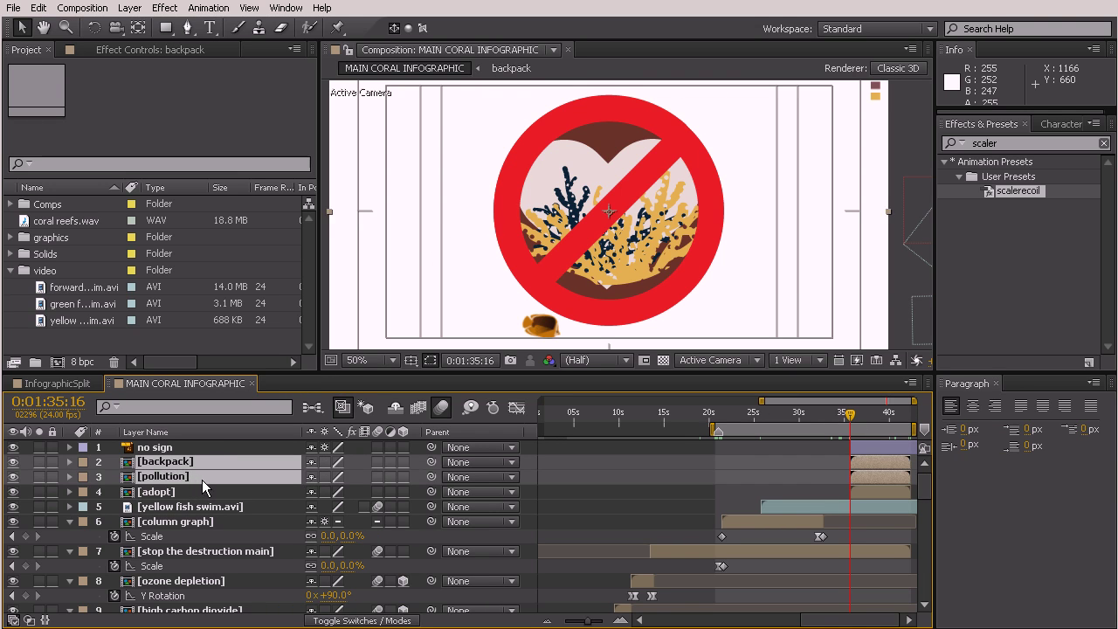
pyautogui.click(755, 461)
# Shift the pollution layer to start at 0:01:32:15, as the column graph scales out, and place it above the backpack layer.
pyautogui.moveTo(856, 411); pyautogui.dragTo(840, 442)
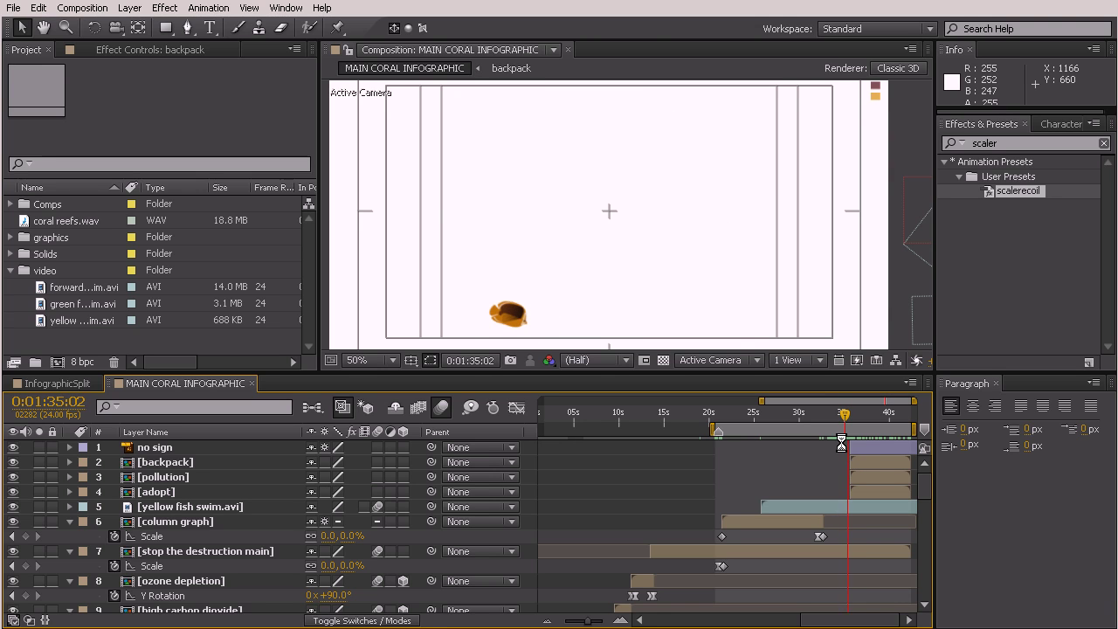
pyautogui.moveTo(841, 441); pyautogui.dragTo(813, 419)
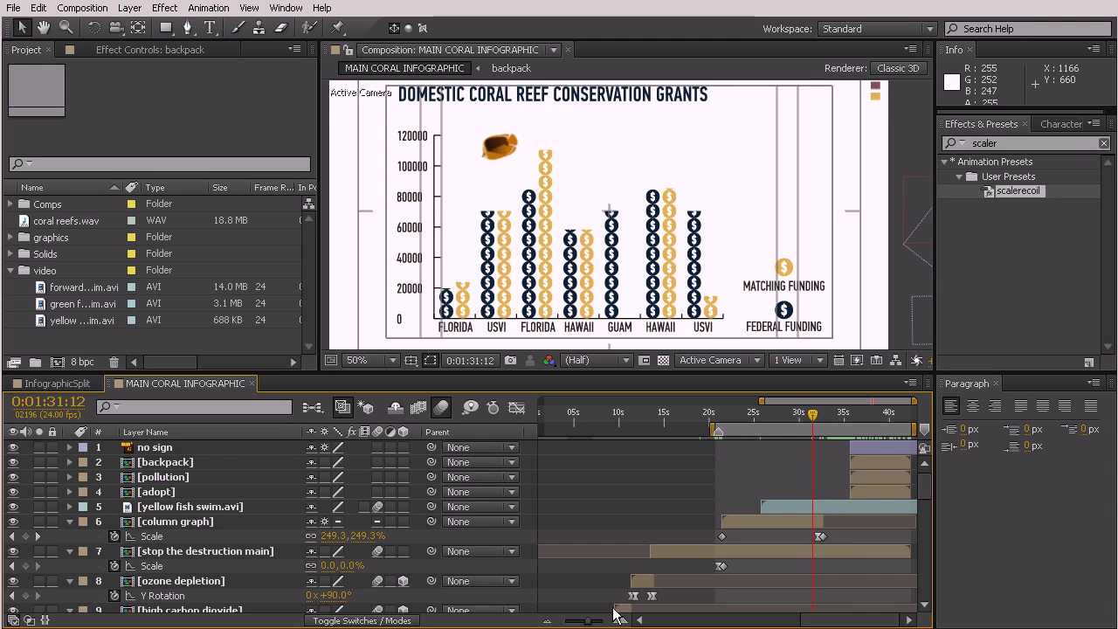
pyautogui.moveTo(590, 622); pyautogui.dragTo(596, 623)
pyautogui.moveTo(731, 426); pyautogui.dragTo(740, 429)
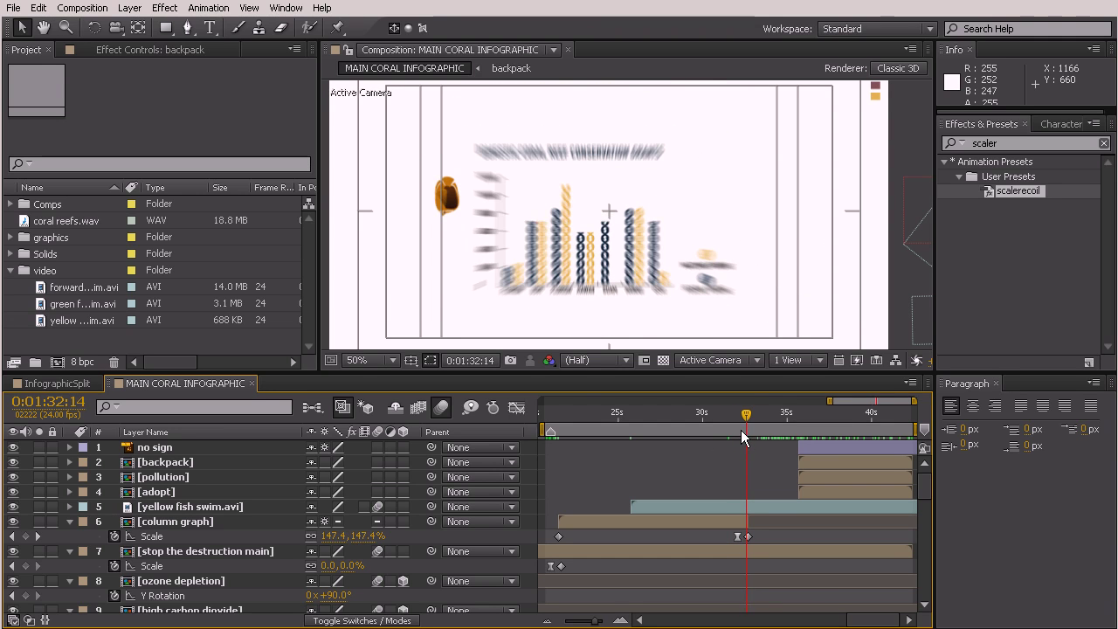
pyautogui.click(747, 417)
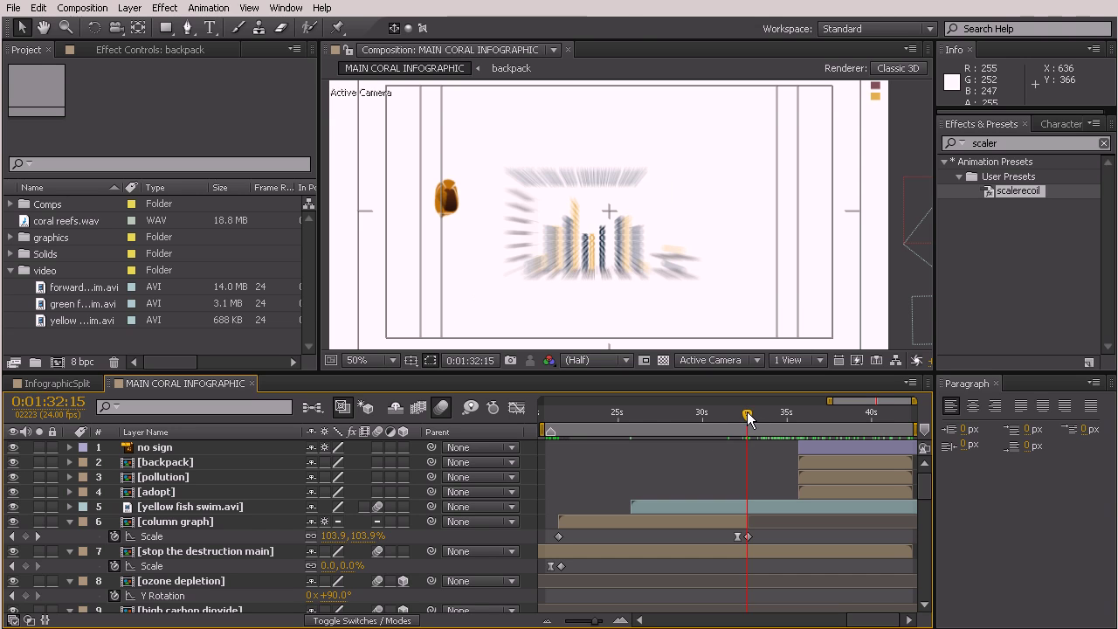
pyautogui.moveTo(819, 476); pyautogui.dragTo(767, 474)
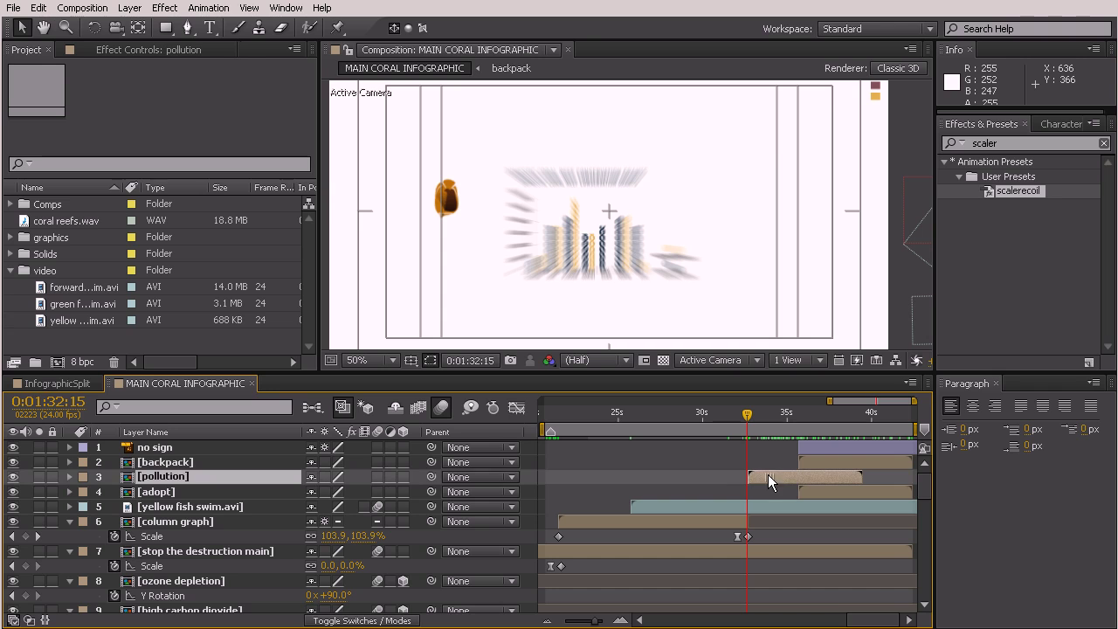
pyautogui.moveTo(224, 482); pyautogui.dragTo(207, 455)
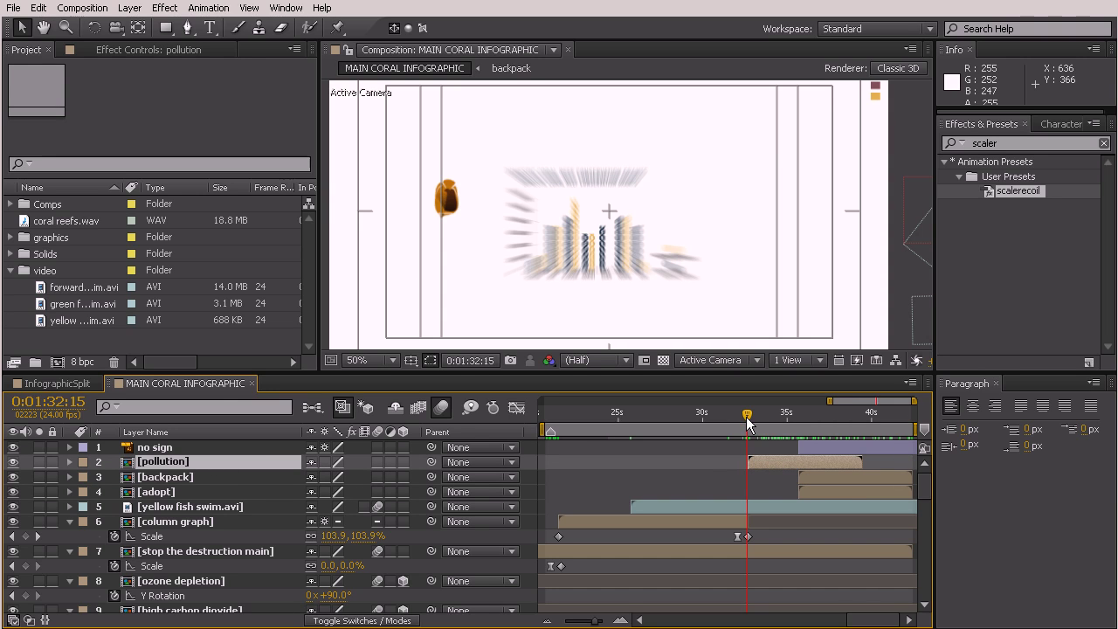
# Start the backpack layer at 0:01:35:22 and shift the adopt layer to begin about 2.5 seconds after it.
pyautogui.moveTo(749, 422); pyautogui.dragTo(802, 456)
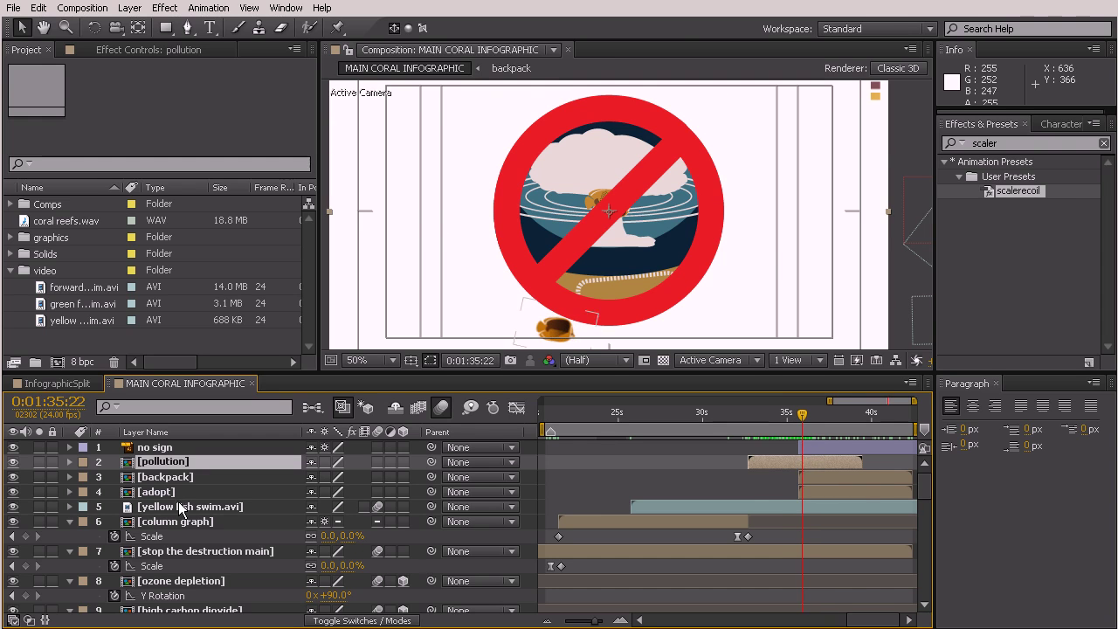
pyautogui.click(164, 477)
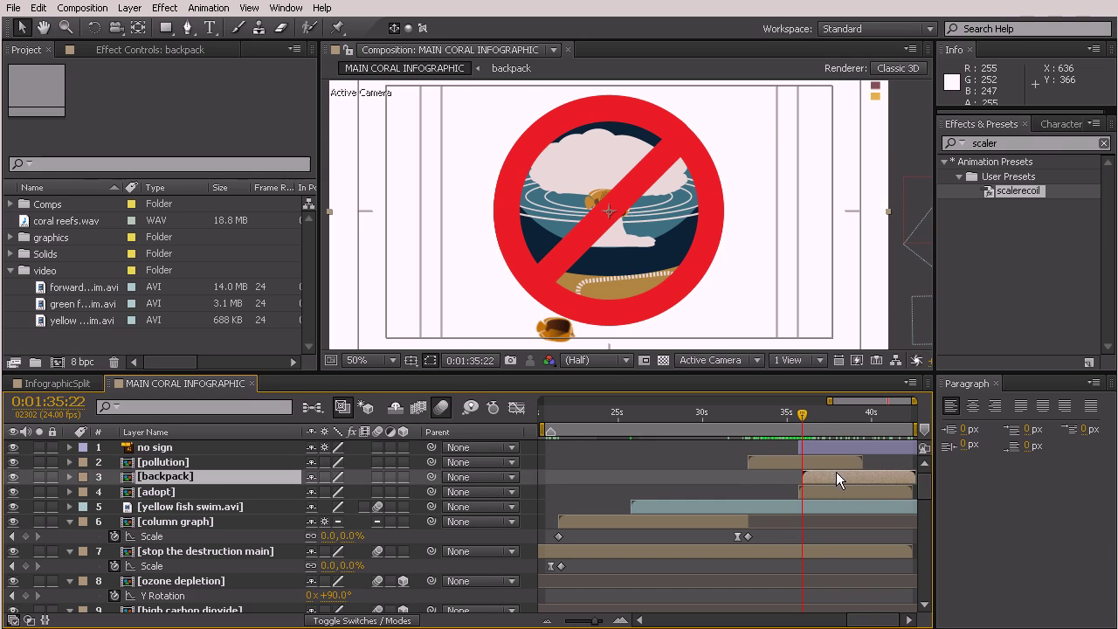
pyautogui.moveTo(802, 416); pyautogui.dragTo(847, 450)
pyautogui.click(821, 491)
pyautogui.moveTo(820, 491); pyautogui.dragTo(869, 493)
# Open the pollution composition and move the pollution water layer down to fill the lower part of the circle.
pyautogui.moveTo(744, 410); pyautogui.dragTo(771, 467)
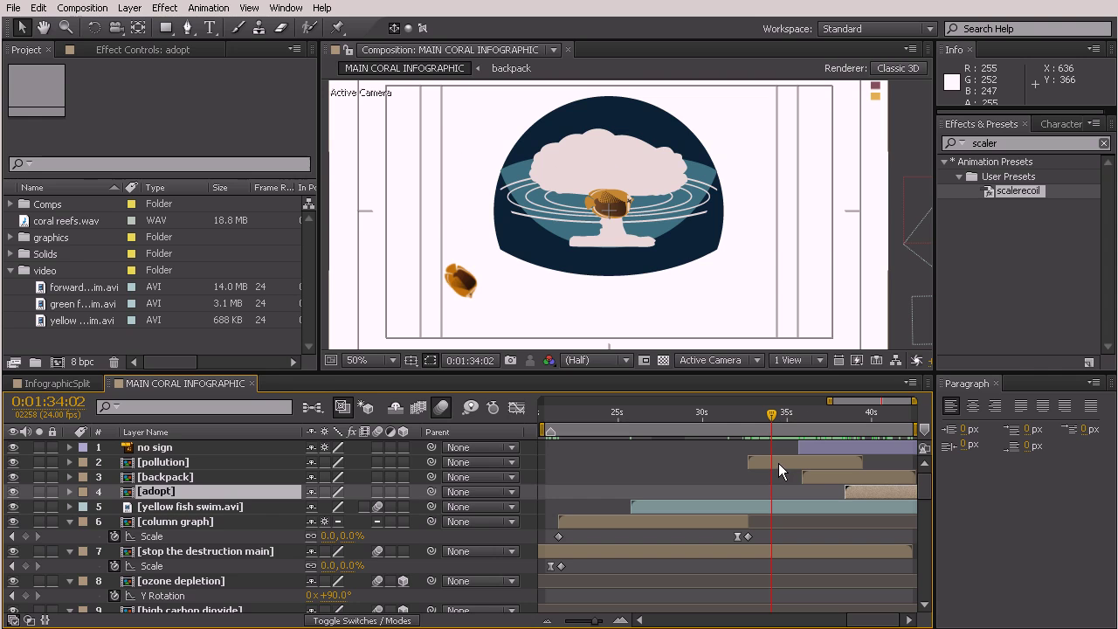
pyautogui.doubleClick(778, 463)
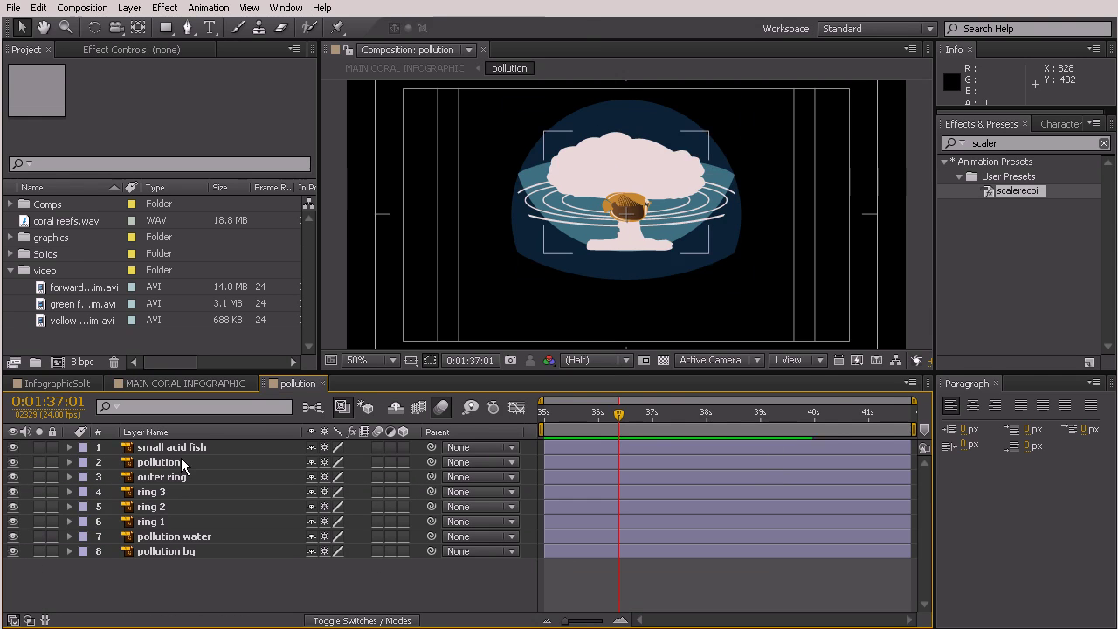
pyautogui.click(170, 550)
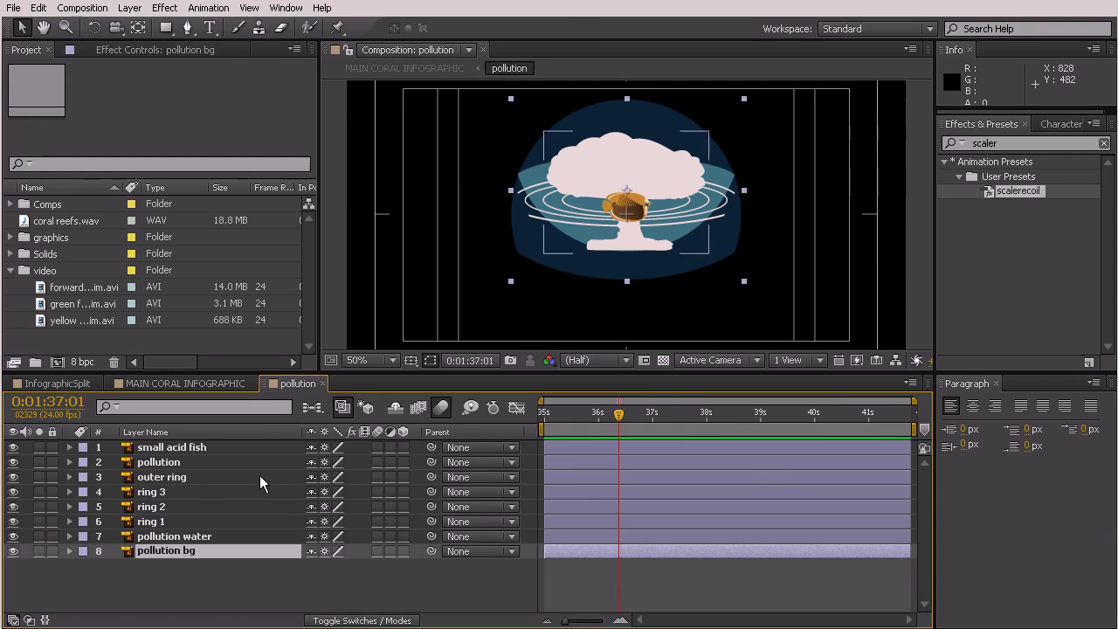
pyautogui.click(179, 536)
pyautogui.moveTo(714, 174); pyautogui.dragTo(710, 246)
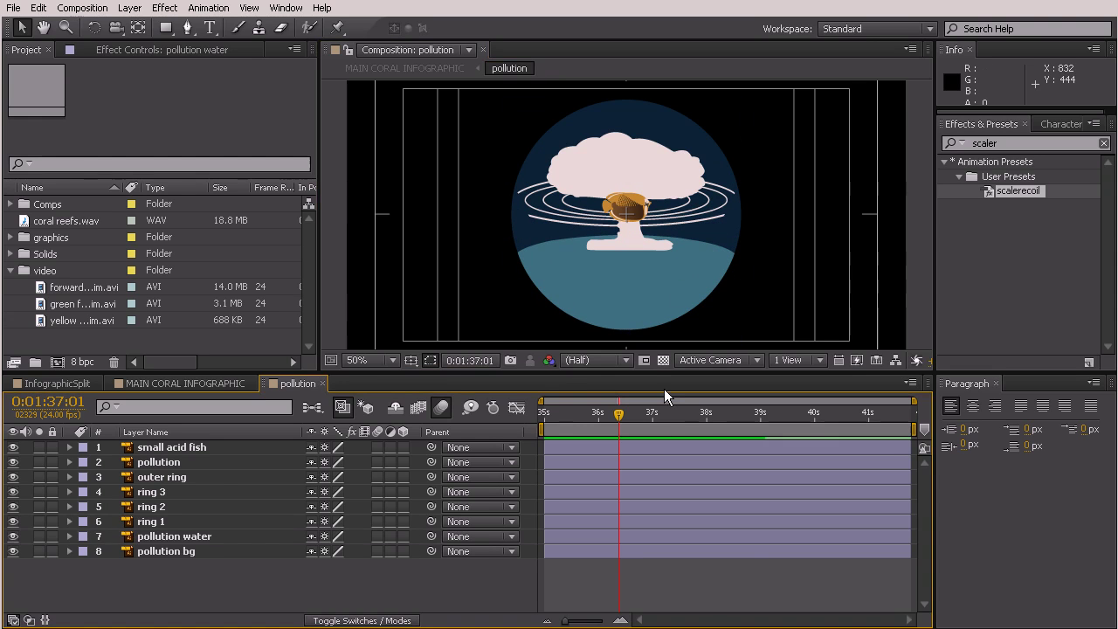
# Move the small acid fish, pollution, outer ring and ring 1 to 3 layers down together onto the water.
pyautogui.click(156, 447)
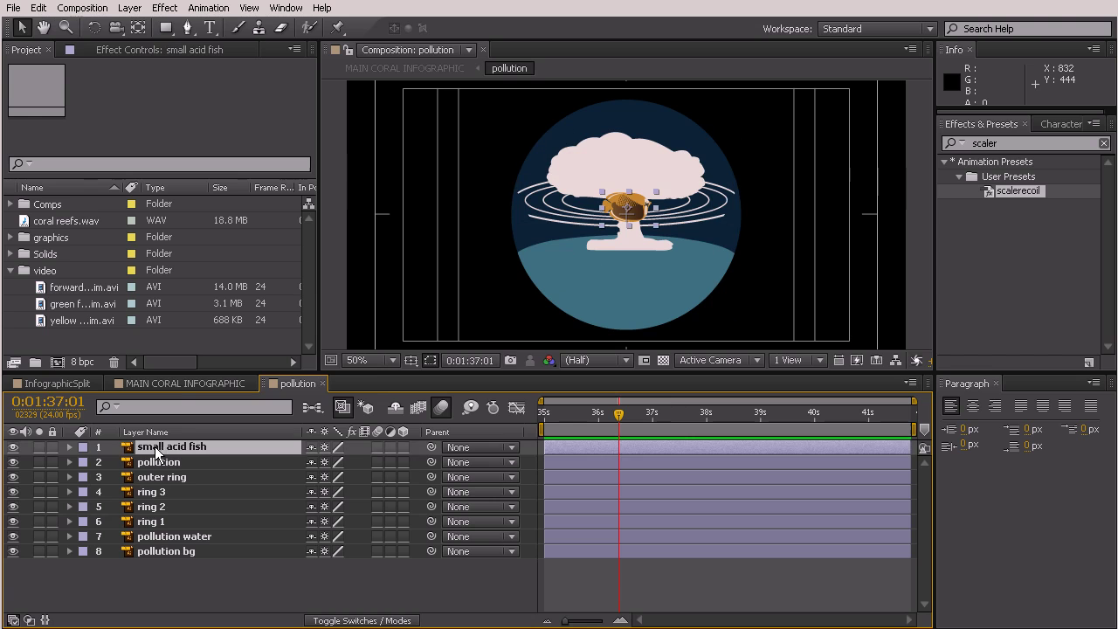
pyautogui.keyDown('shift'); pyautogui.click(153, 521); pyautogui.keyUp('shift')
pyautogui.moveTo(653, 212); pyautogui.dragTo(653, 234)
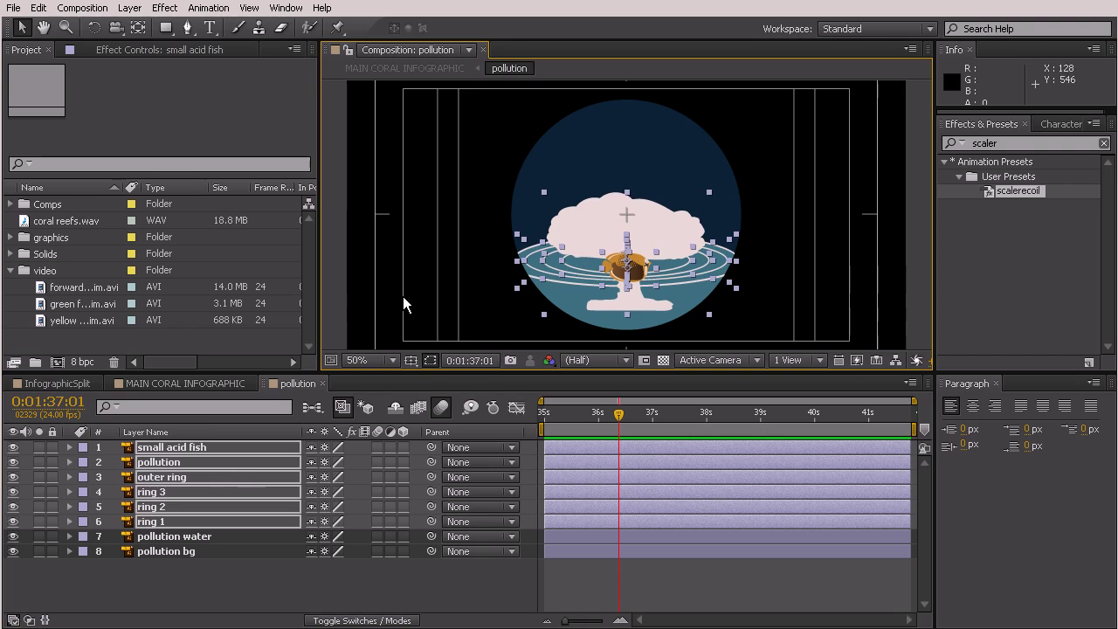
# Move the mushroom cloud up so its base sits on the rings, and lower the small acid fish near the circle's bottom.
pyautogui.click(141, 584)
pyautogui.click(183, 466)
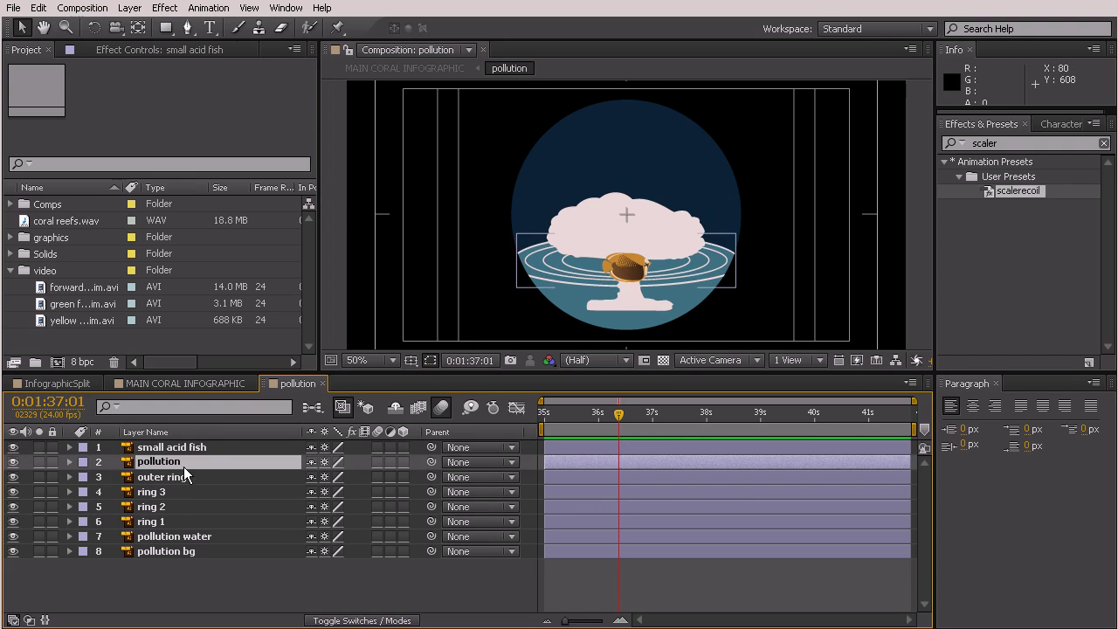
pyautogui.moveTo(661, 229); pyautogui.dragTo(670, 185)
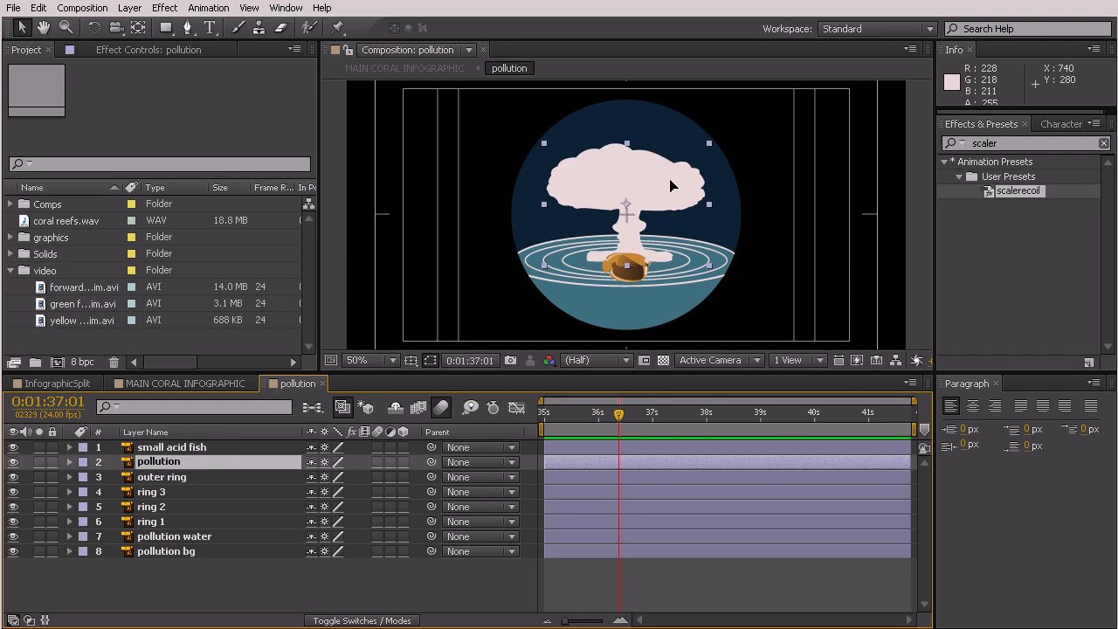
pyautogui.moveTo(636, 280); pyautogui.dragTo(634, 327)
pyautogui.click(328, 605)
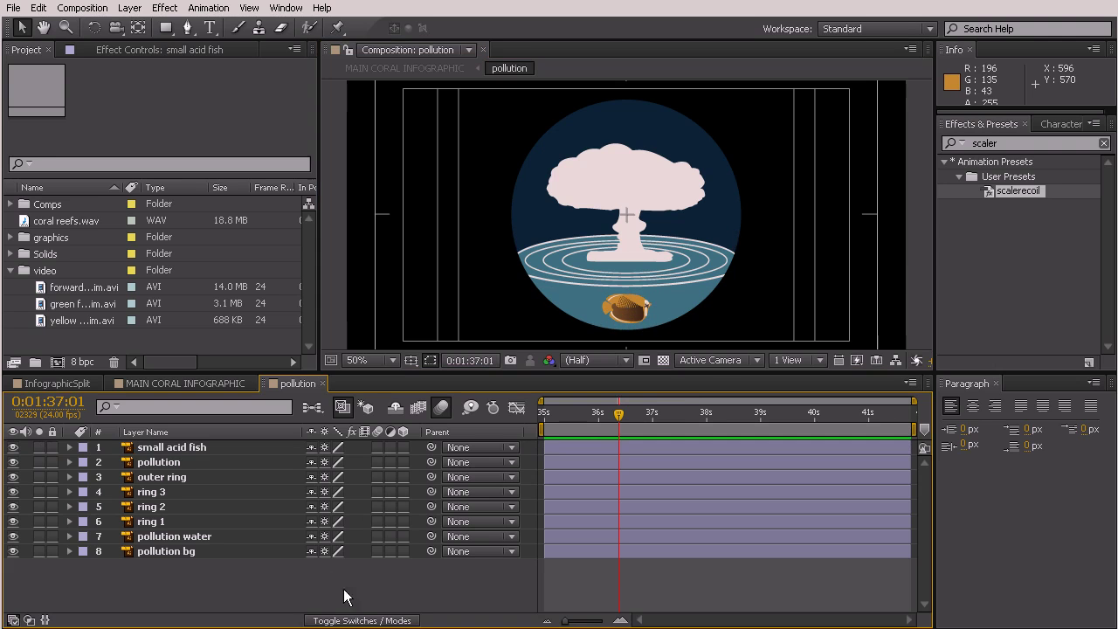
# Rotate the small acid fish about 180 degrees at 0:01:35:16 so it floats upside down in the water.
pyautogui.click(606, 416)
pyautogui.moveTo(546, 412); pyautogui.dragTo(451, 410)
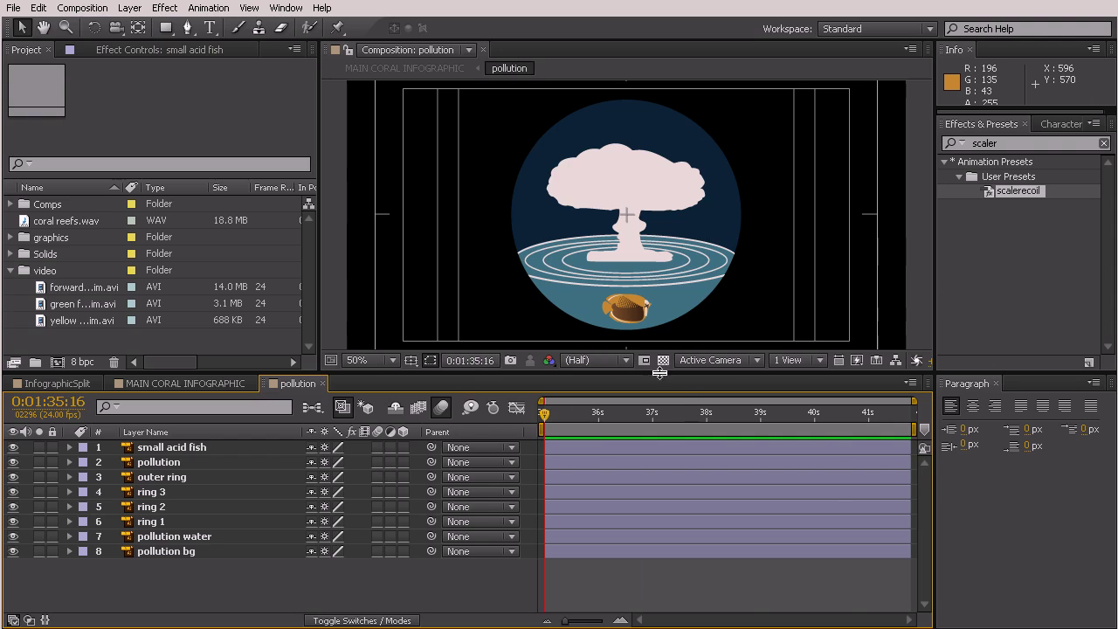
pyautogui.click(615, 185)
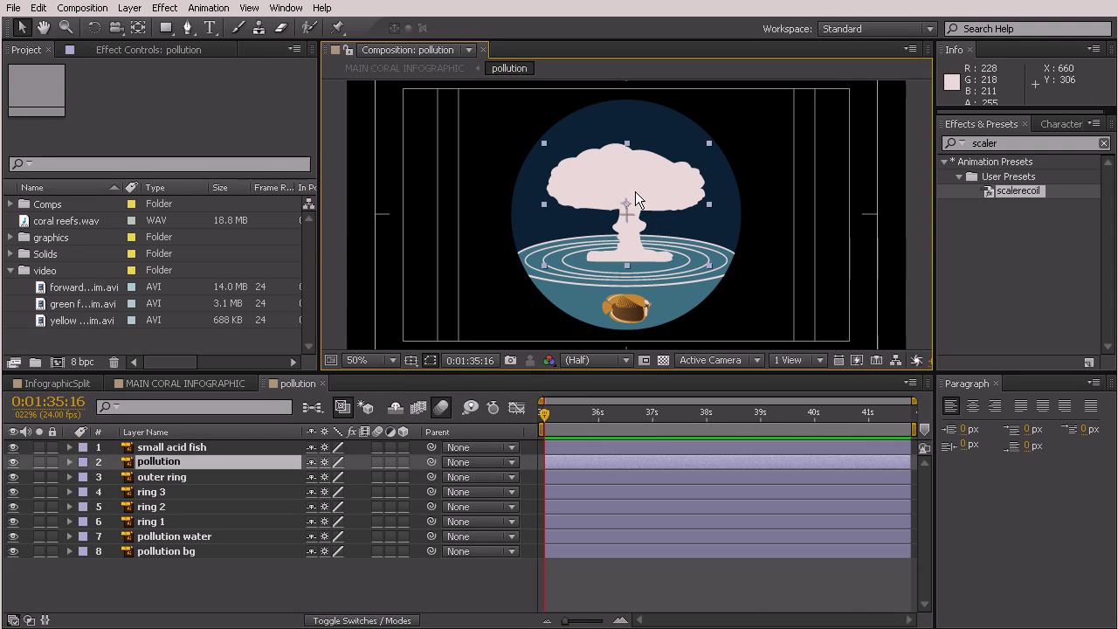
pyautogui.click(627, 312)
pyautogui.click(96, 29)
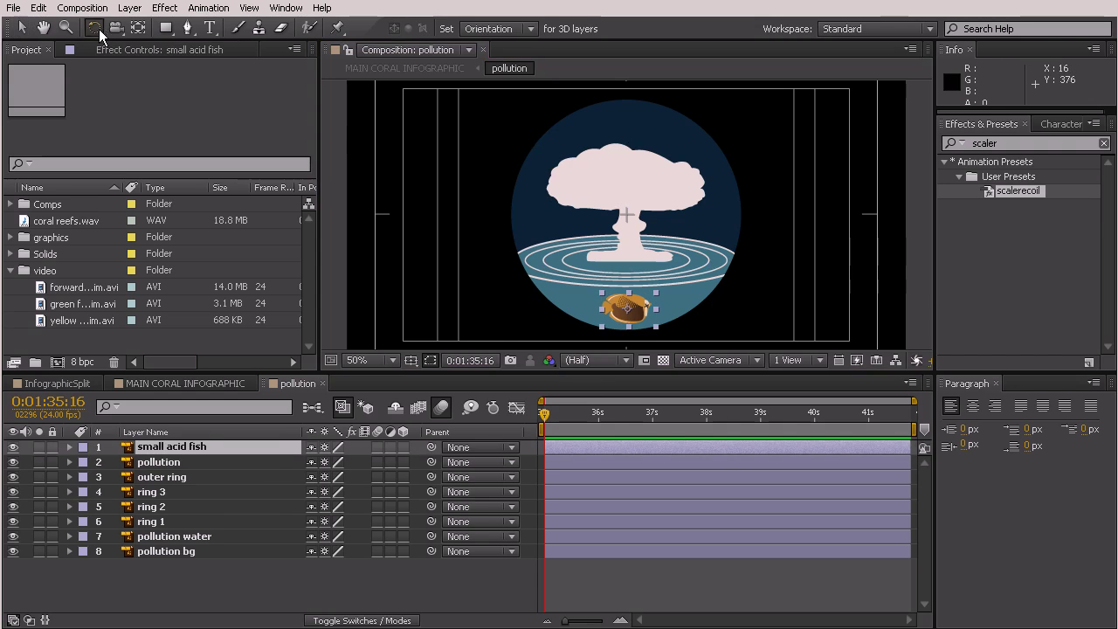
pyautogui.moveTo(654, 302); pyautogui.dragTo(491, 356)
pyautogui.click(165, 604)
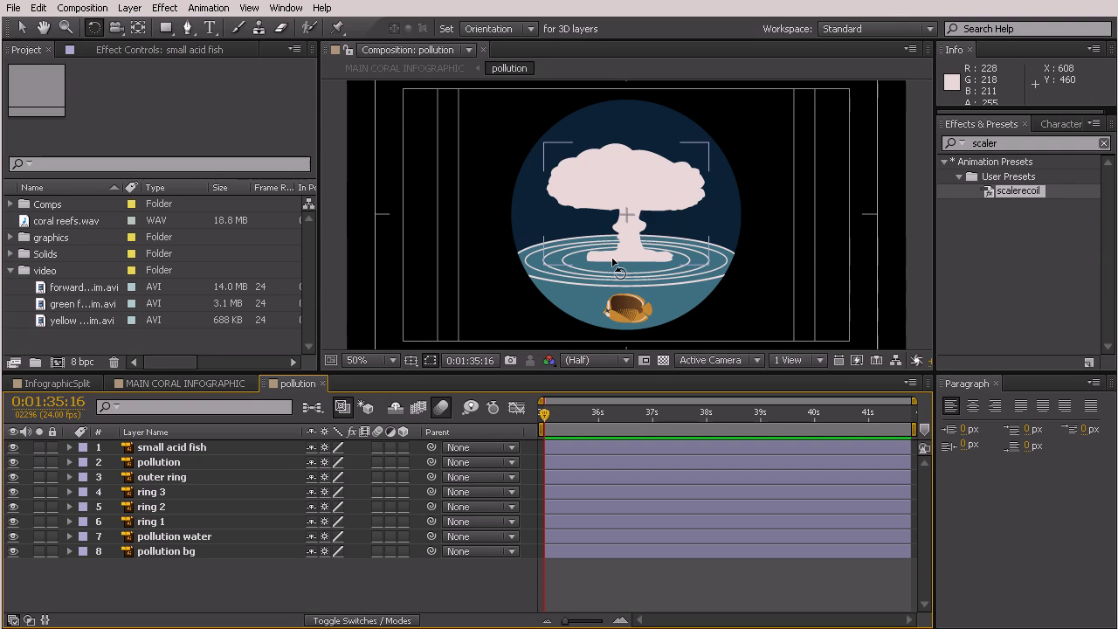
# Show the pollution layer's Scale property and move its anchor point down to the base of the mushroom cloud.
pyautogui.click(176, 462)
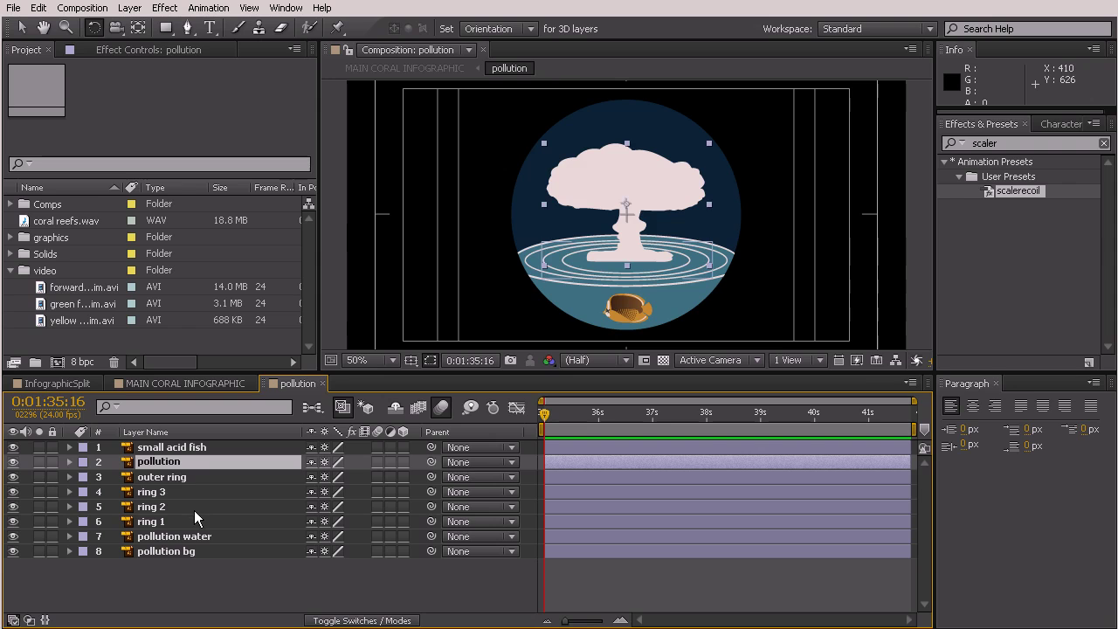
pyautogui.press('s')
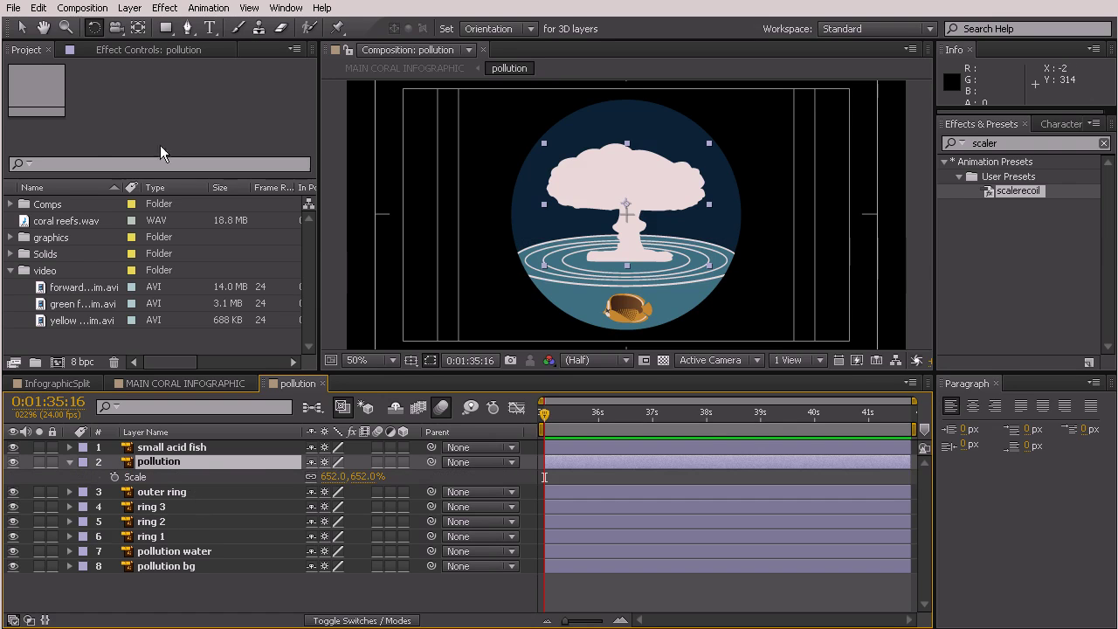
pyautogui.click(137, 28)
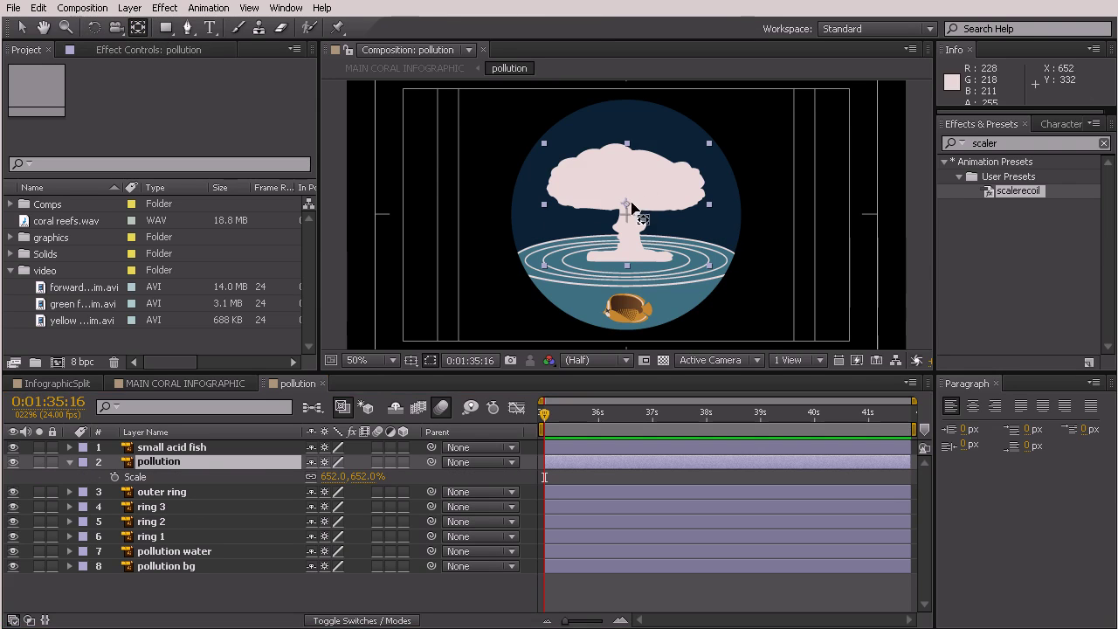
pyautogui.moveTo(628, 225); pyautogui.dragTo(628, 255)
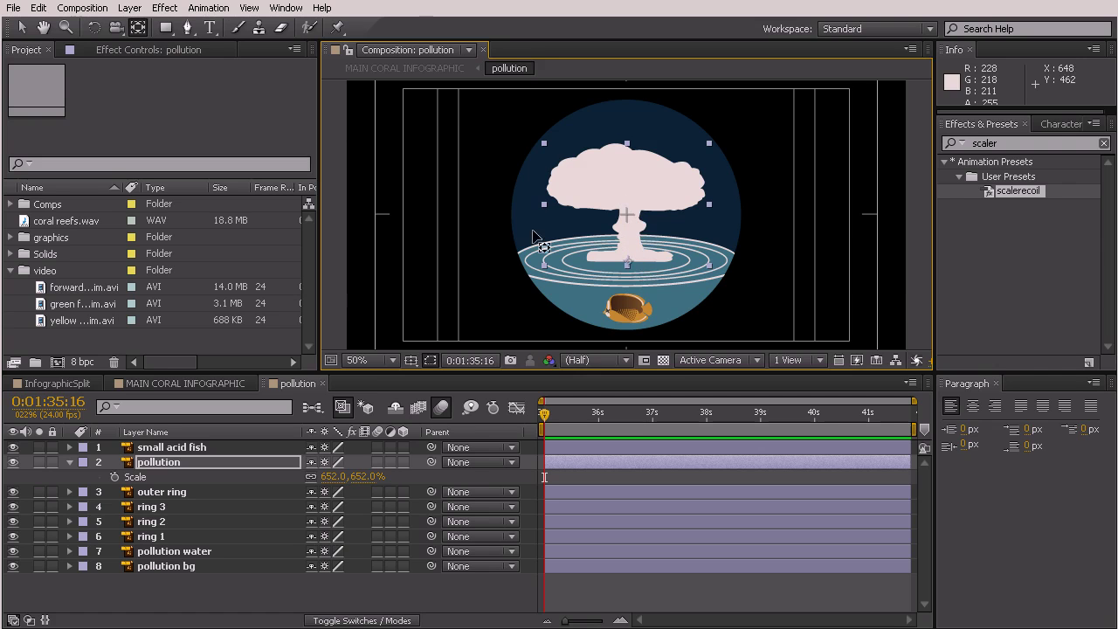
pyautogui.click(22, 28)
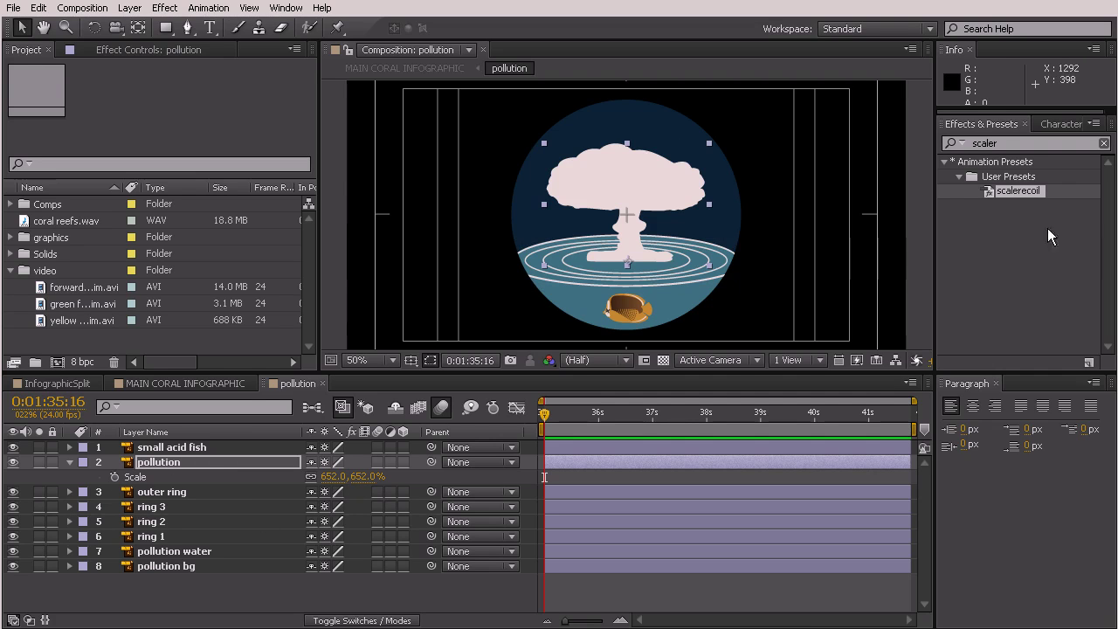
# Keyframe the pollution layer's scale from 0% at 0:01:35:16 to 652% at 0:01:36:09.
pyautogui.click(114, 477)
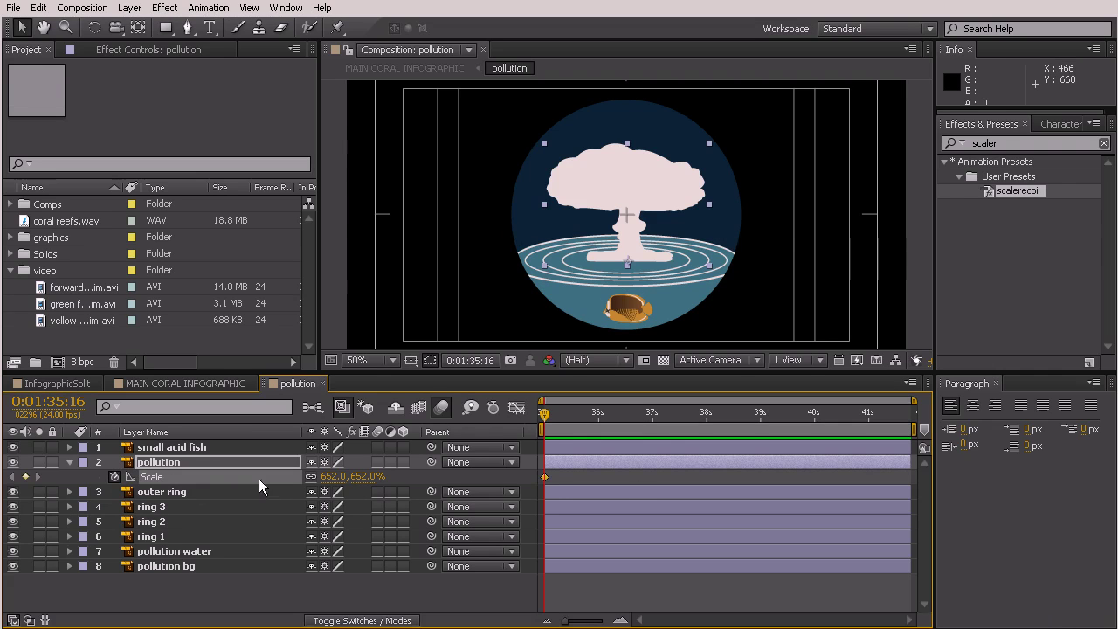
pyautogui.doubleClick(544, 478)
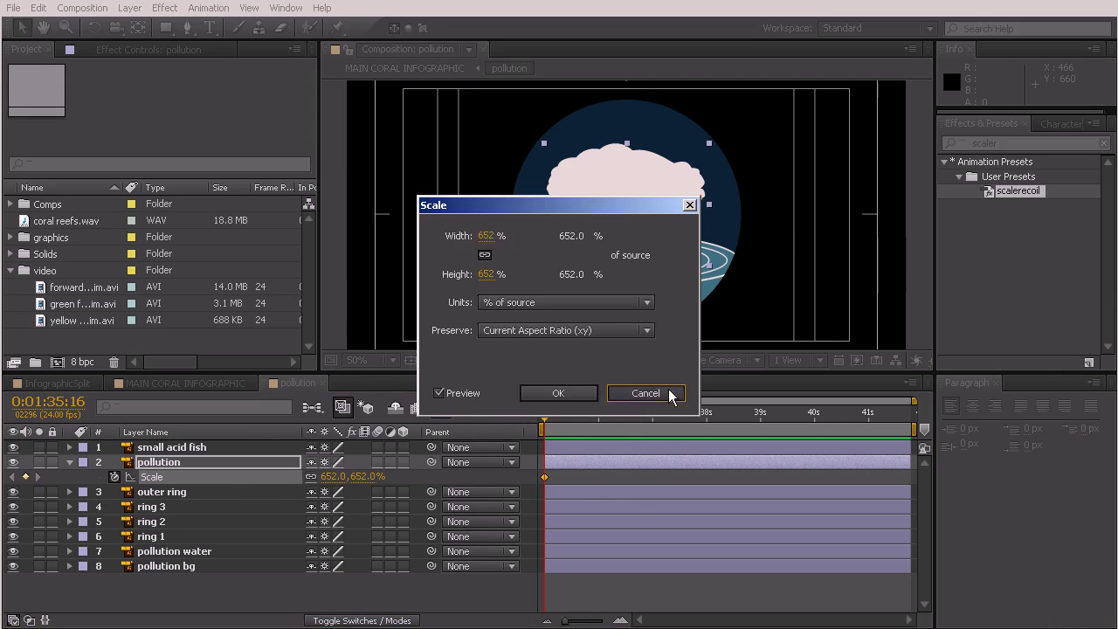
pyautogui.click(670, 396)
pyautogui.click(334, 477)
pyautogui.press('Return')
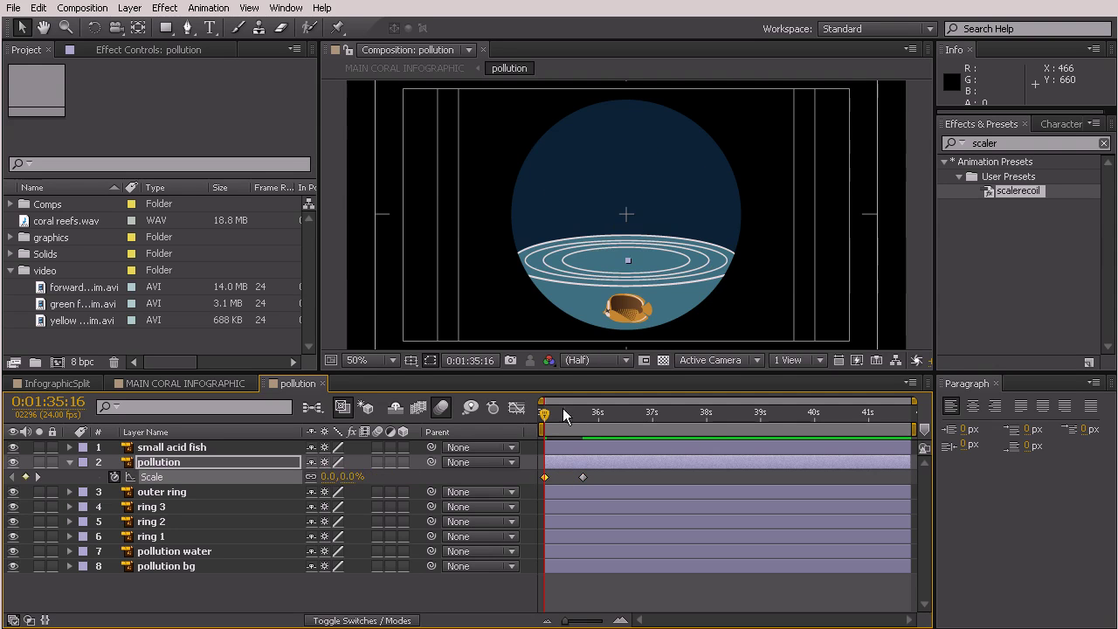
# Squeeze the mushroom cloud to 127.5% width at 0:01:36:01 and move its 652% scale keyframe to 0:01:36:14.
pyautogui.moveTo(544, 415); pyautogui.dragTo(562, 437)
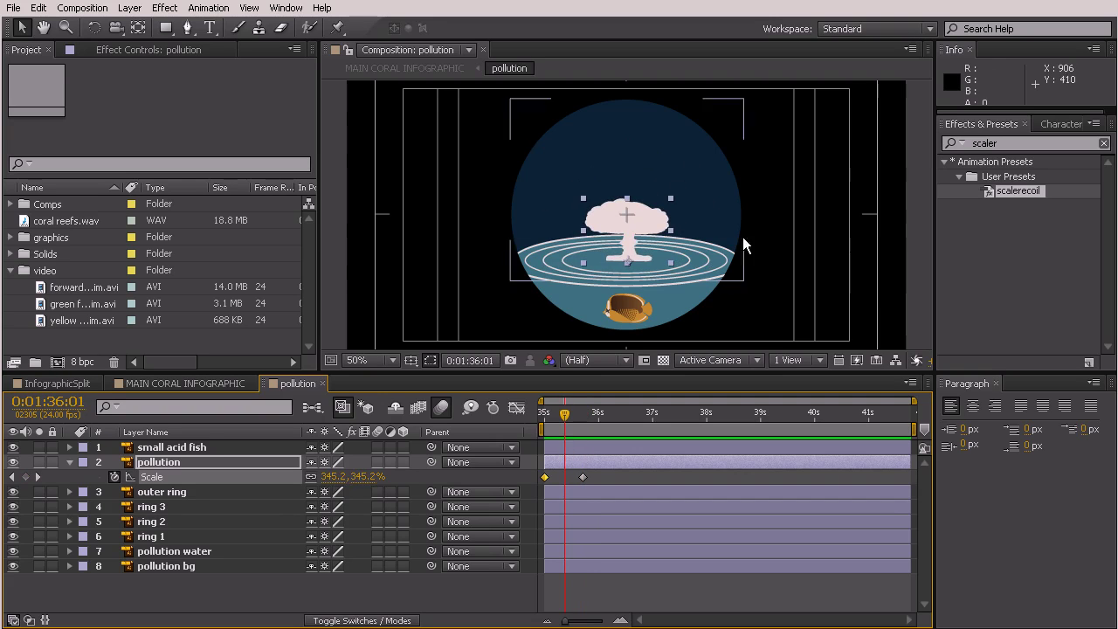
pyautogui.moveTo(668, 231); pyautogui.dragTo(642, 232)
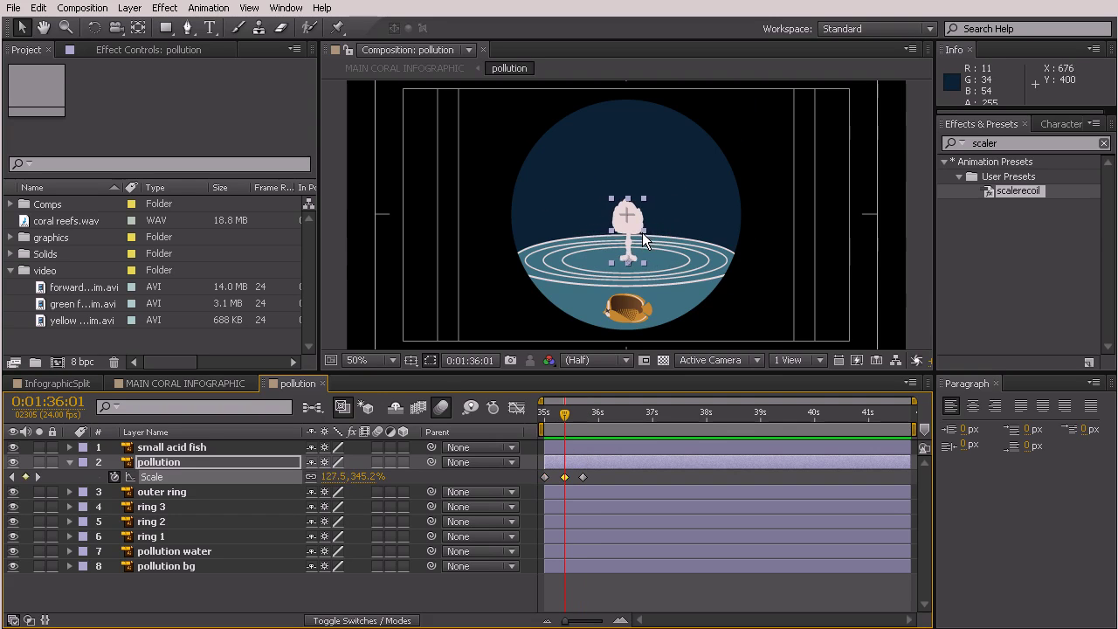
pyautogui.moveTo(566, 430); pyautogui.dragTo(596, 477)
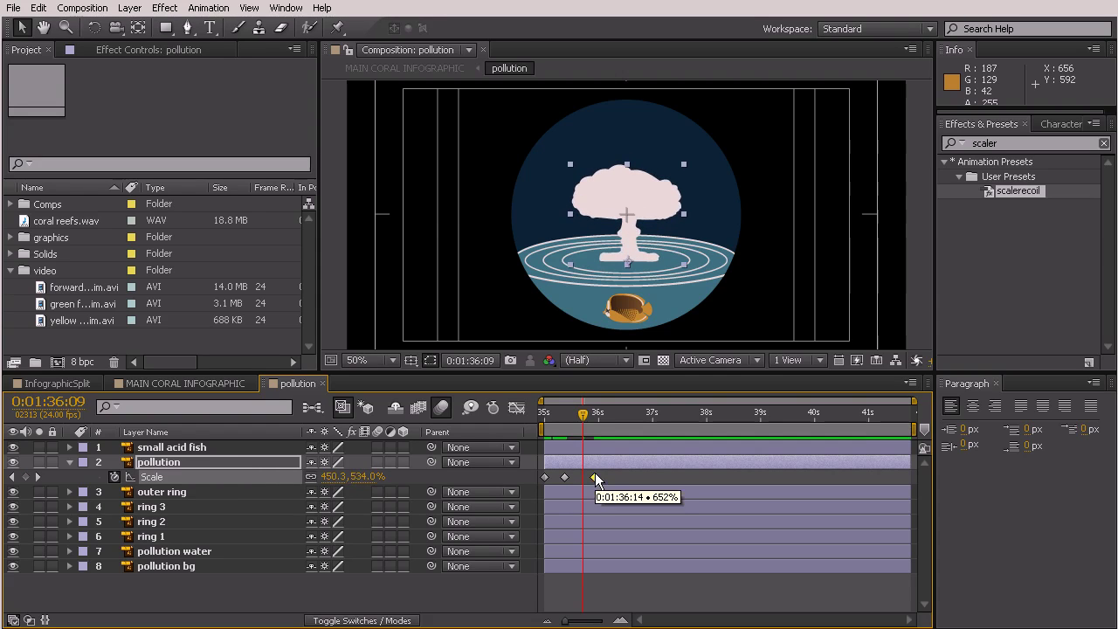
# Ease the cloud's last scale keyframe with a longer incoming curve handle, and smooth the keyframe at 0:01:36:01.
pyautogui.press('F9')
pyautogui.click(516, 408)
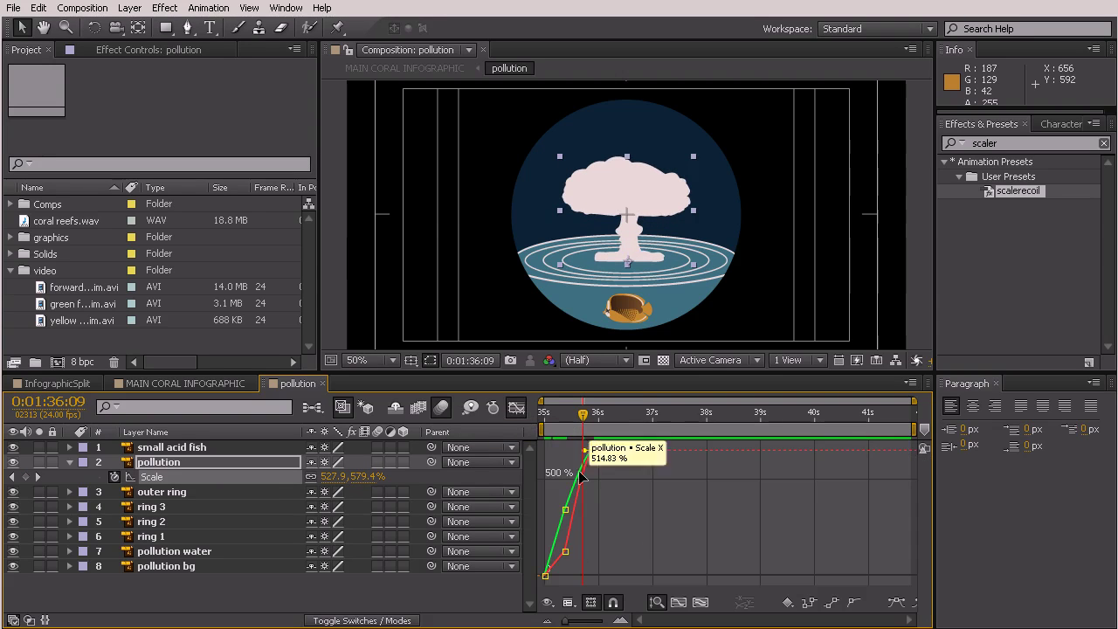
pyautogui.moveTo(583, 455); pyautogui.dragTo(557, 455)
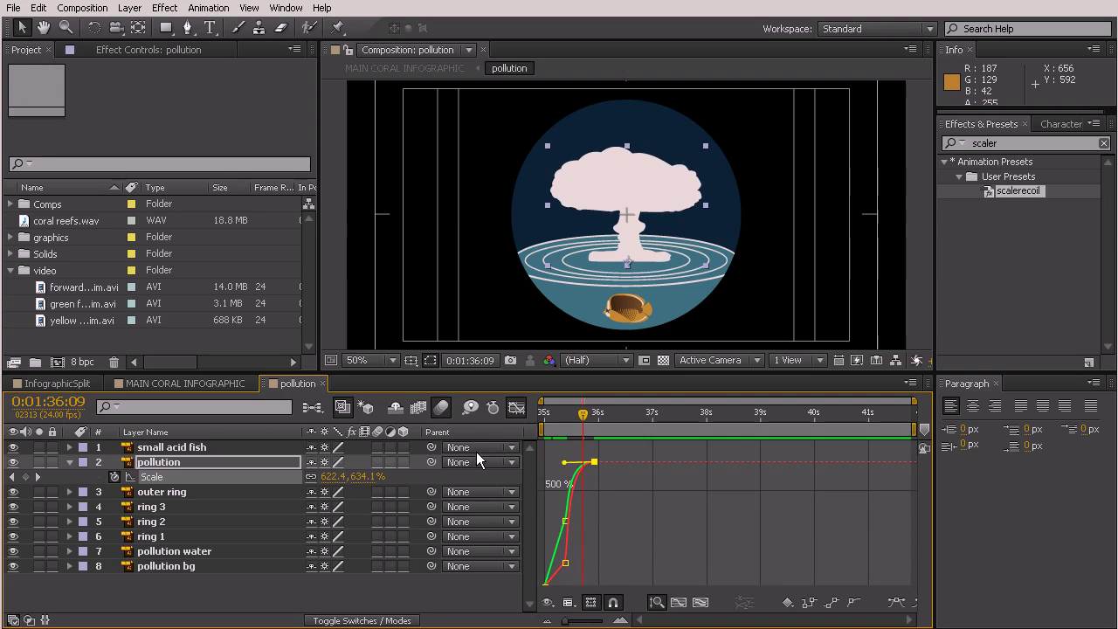
pyautogui.click(516, 408)
pyautogui.moveTo(582, 413); pyautogui.dragTo(541, 440)
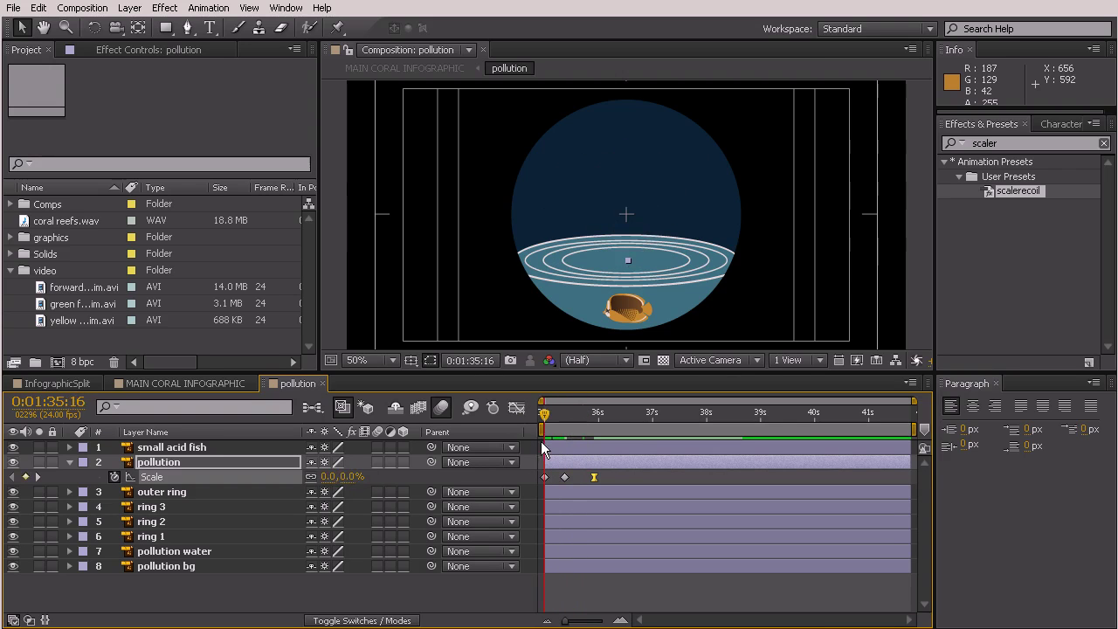
pyautogui.keyDown('ctrl'); pyautogui.click(564, 478); pyautogui.keyUp('ctrl')
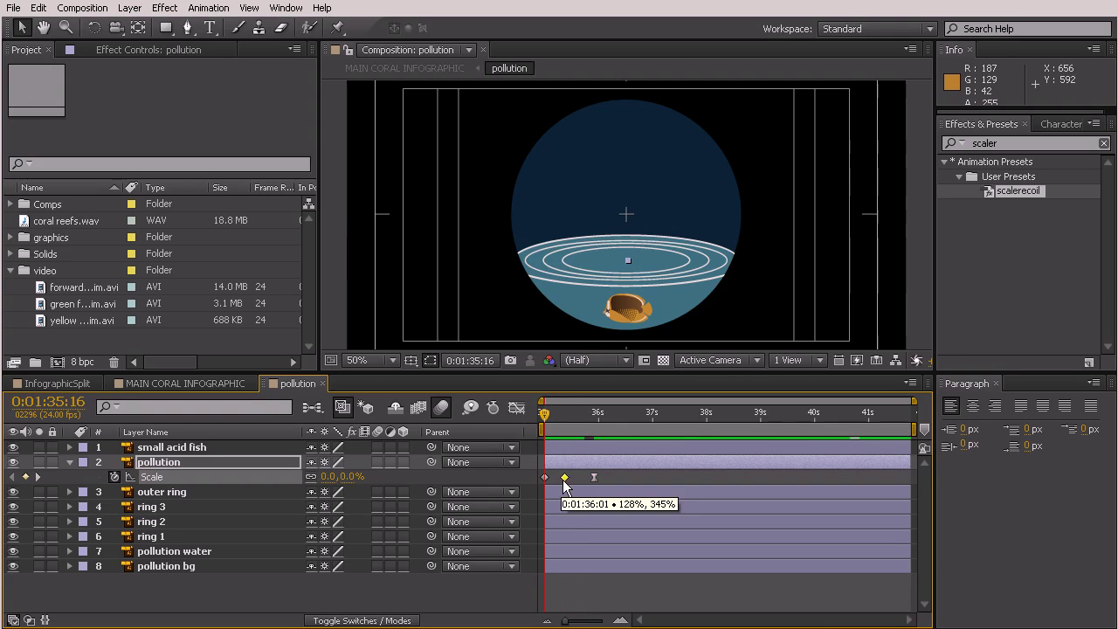
pyautogui.moveTo(543, 417); pyautogui.dragTo(564, 485)
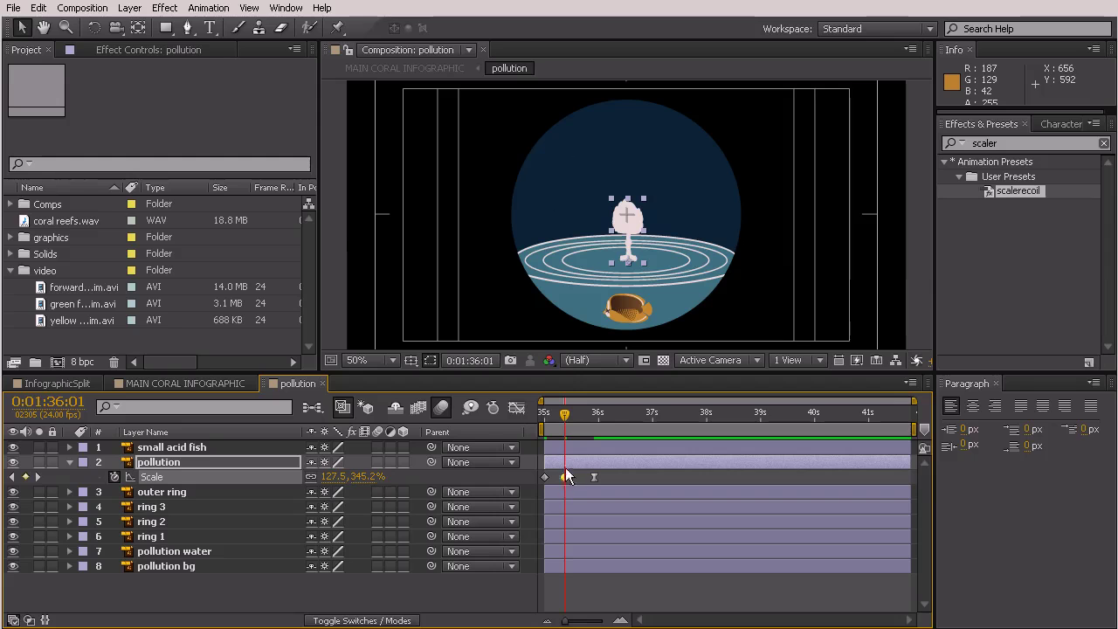
# Add 652% scale keyframes to ring 3, ring 2 and ring 1 at 0:01:36:01, and move the current time to 0:01:36:14.
pyautogui.click(226, 492)
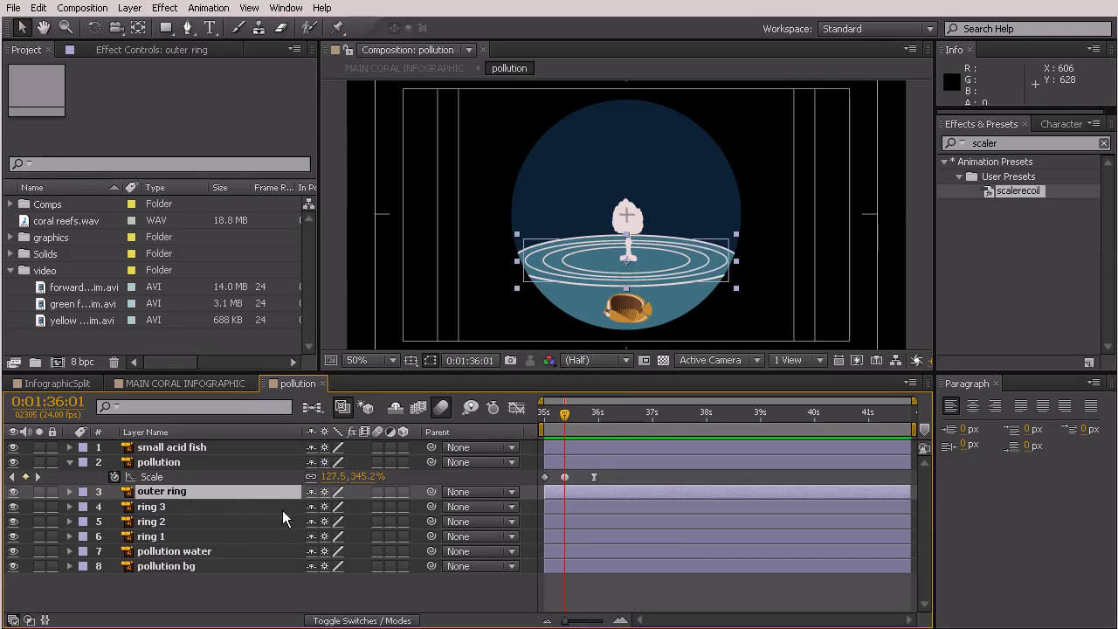
pyautogui.click(170, 507)
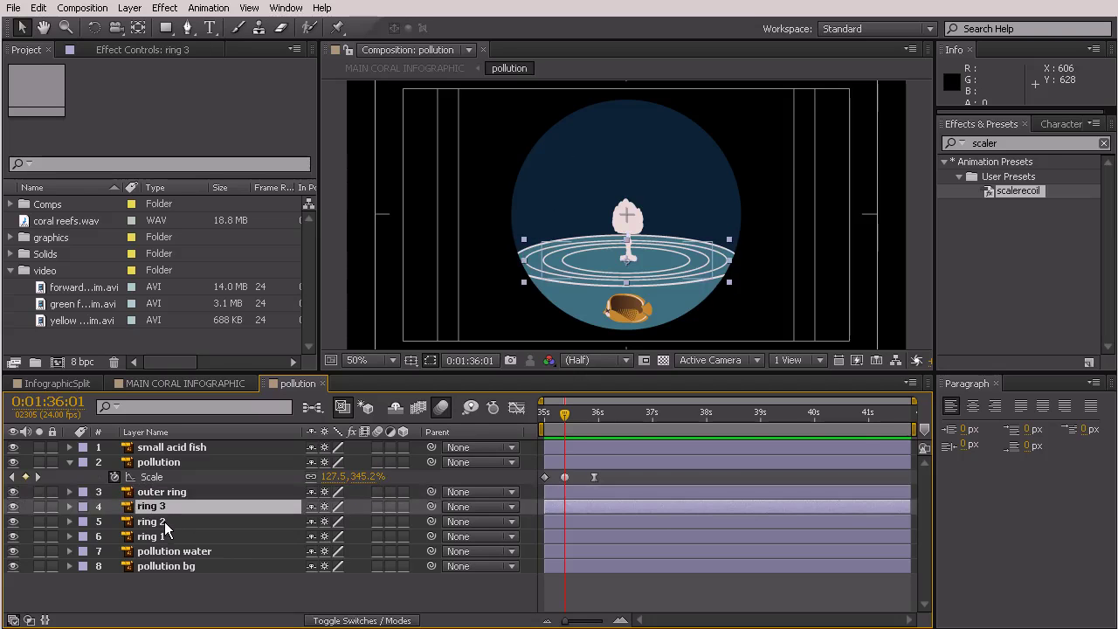
pyautogui.keyDown('shift'); pyautogui.click(167, 536); pyautogui.keyUp('shift')
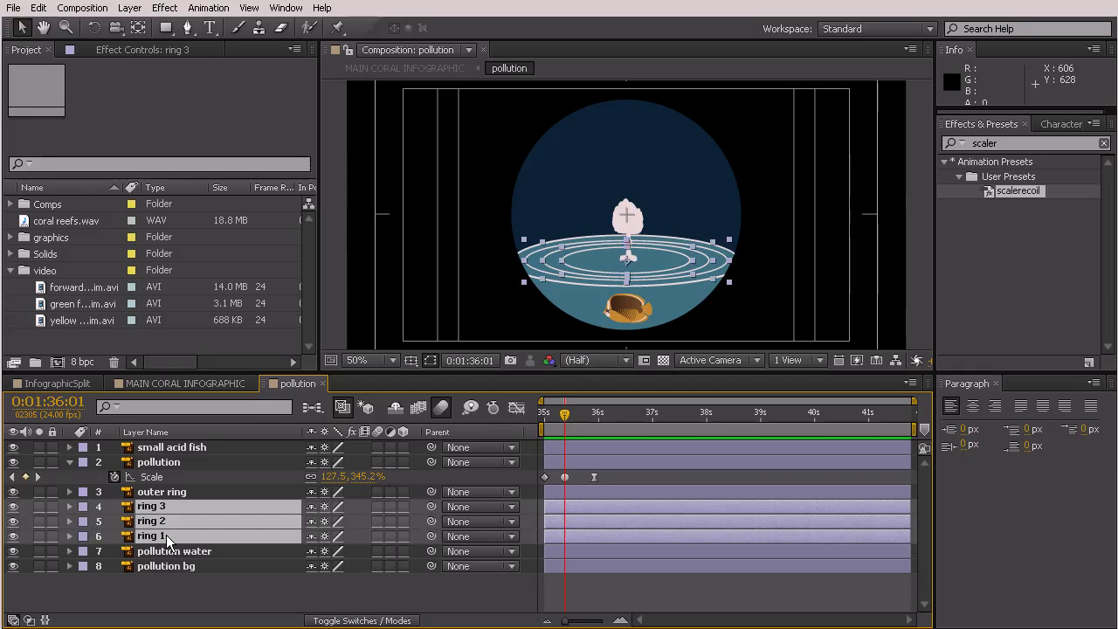
pyautogui.press('s')
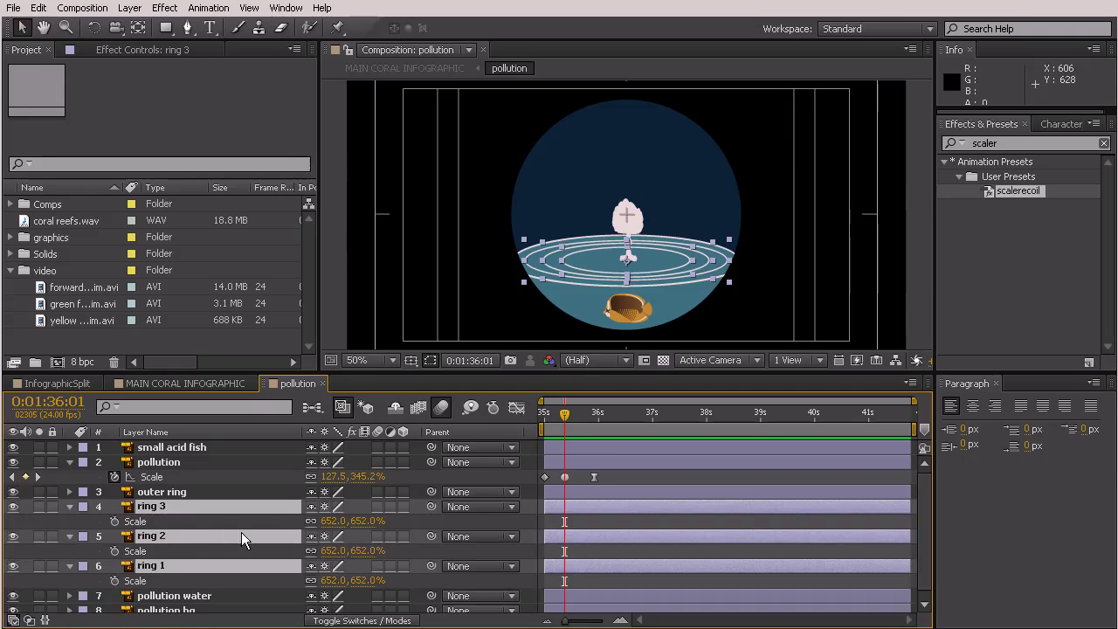
pyautogui.click(114, 520)
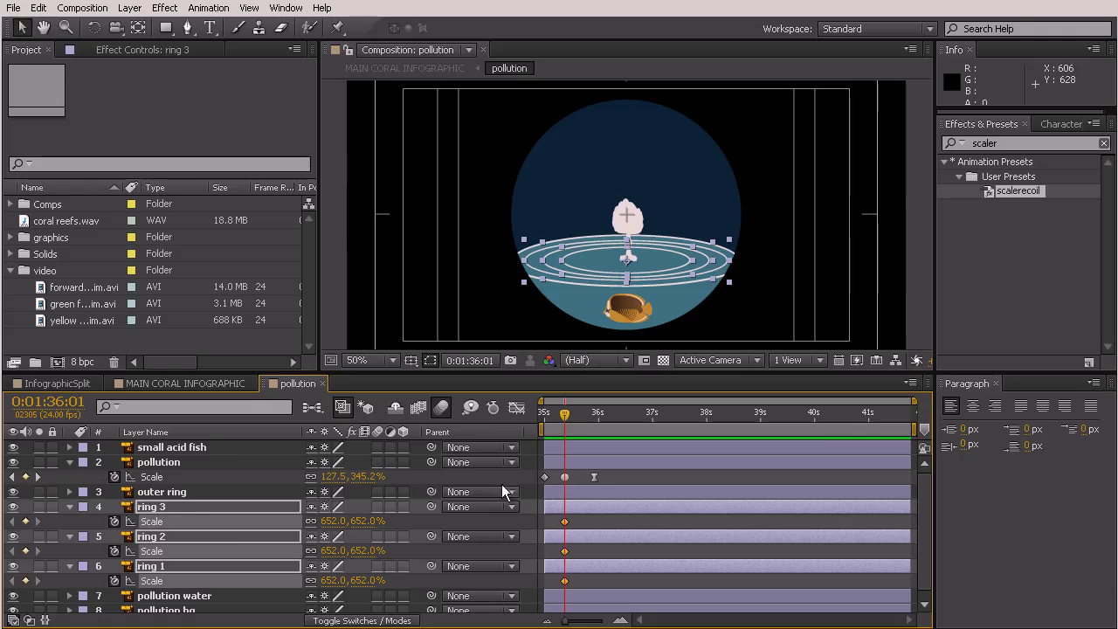
pyautogui.click(594, 414)
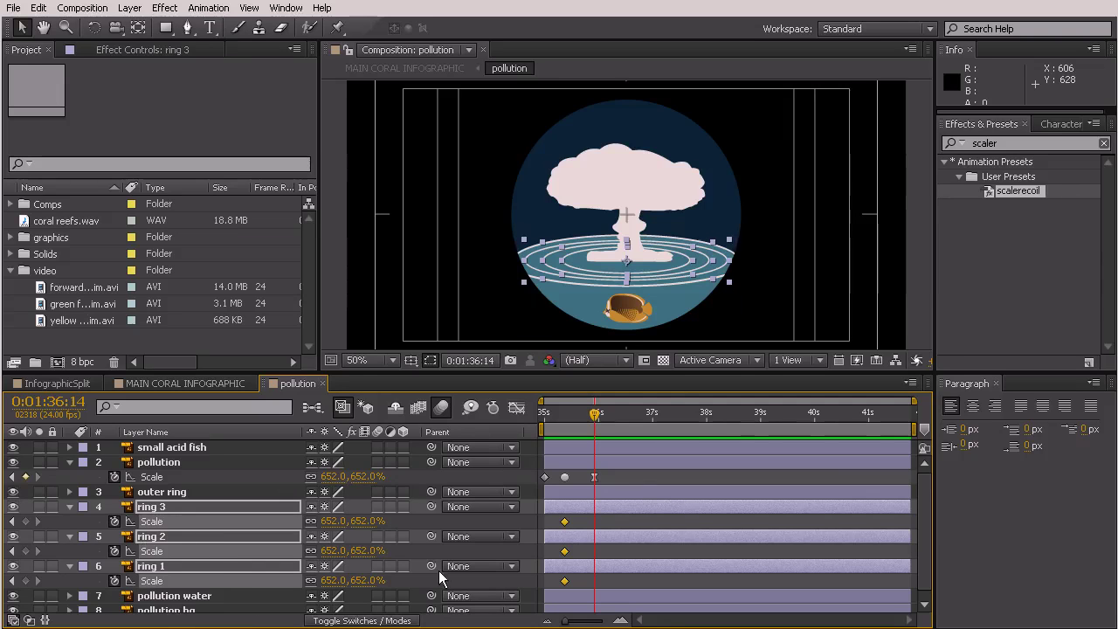
# Save the pollution layer's three scale keyframes as the animation preset scalerecoil652.ffx.
pyautogui.click(632, 479)
pyautogui.click(624, 464)
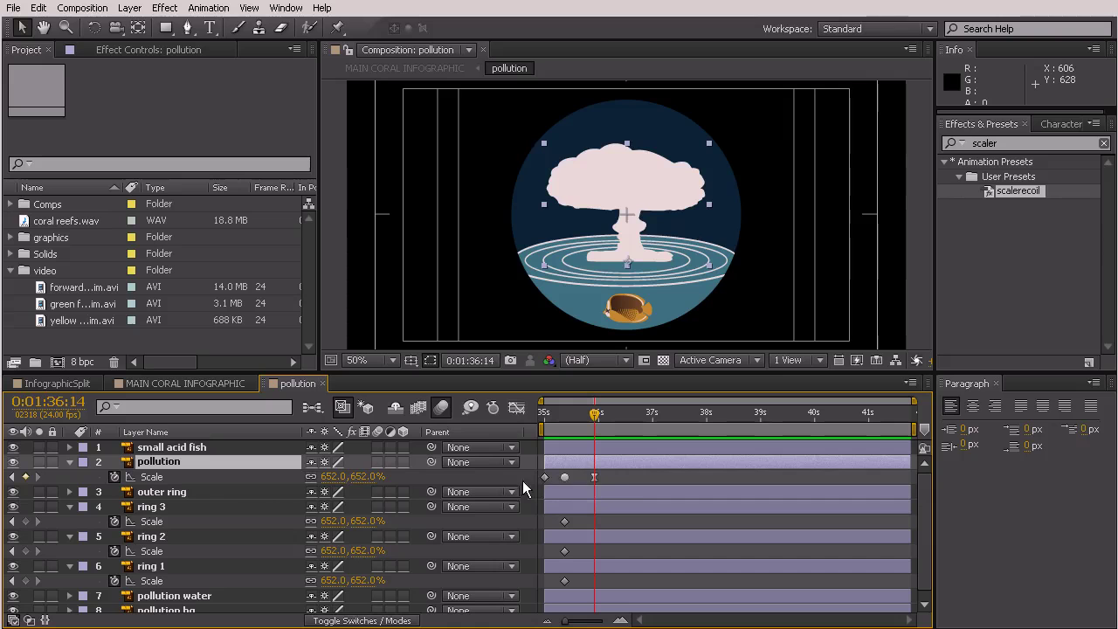
pyautogui.moveTo(626, 476); pyautogui.dragTo(505, 481)
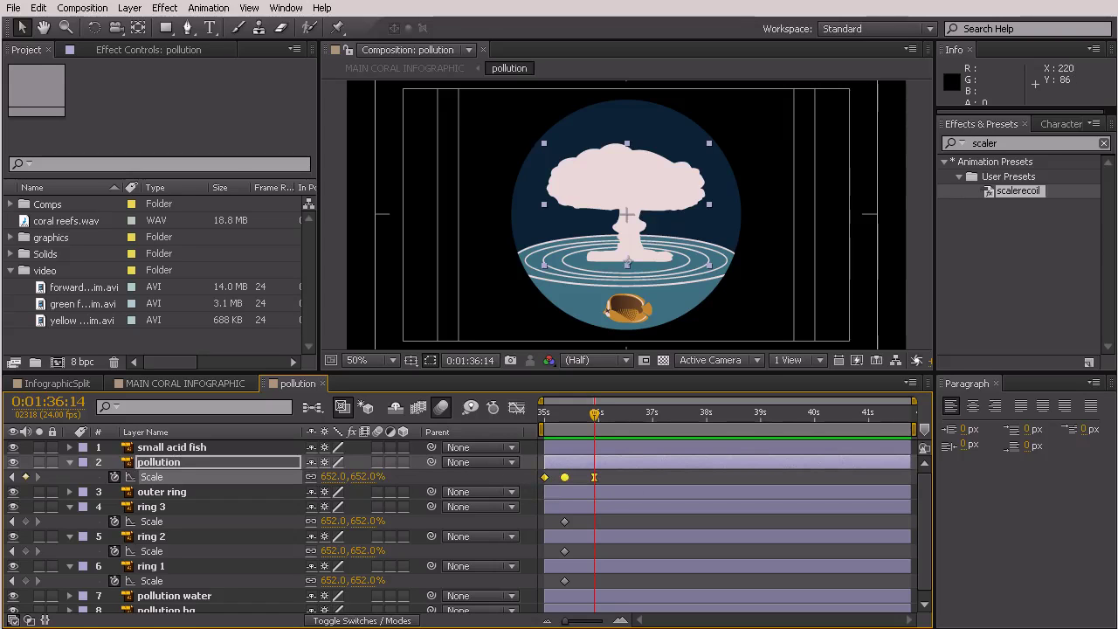
pyautogui.click(207, 9)
pyautogui.click(218, 19)
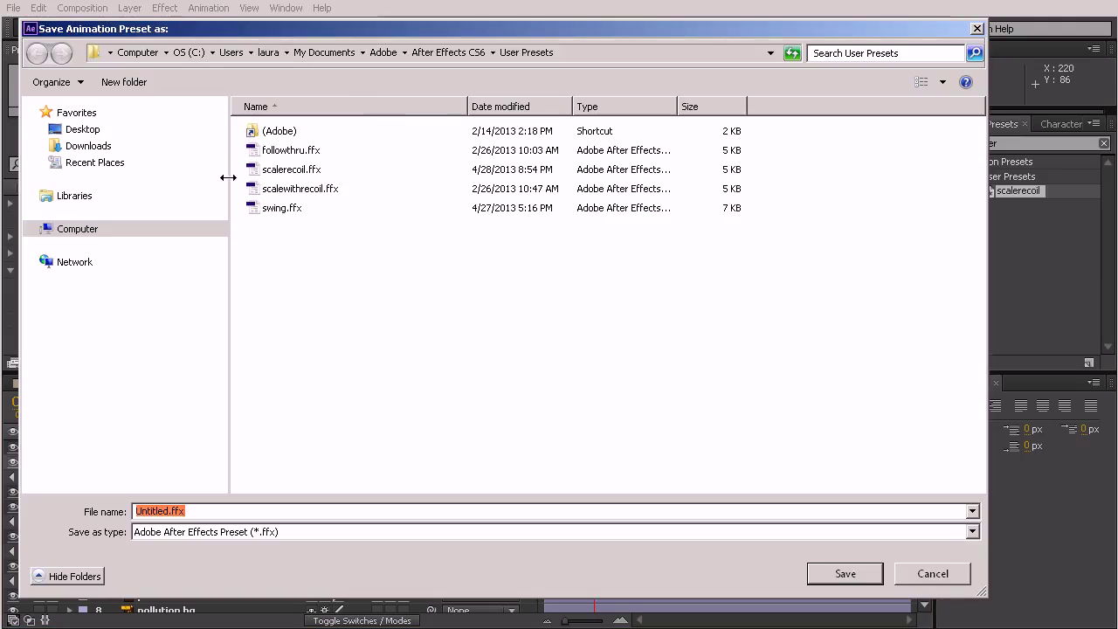
pyautogui.click(288, 170)
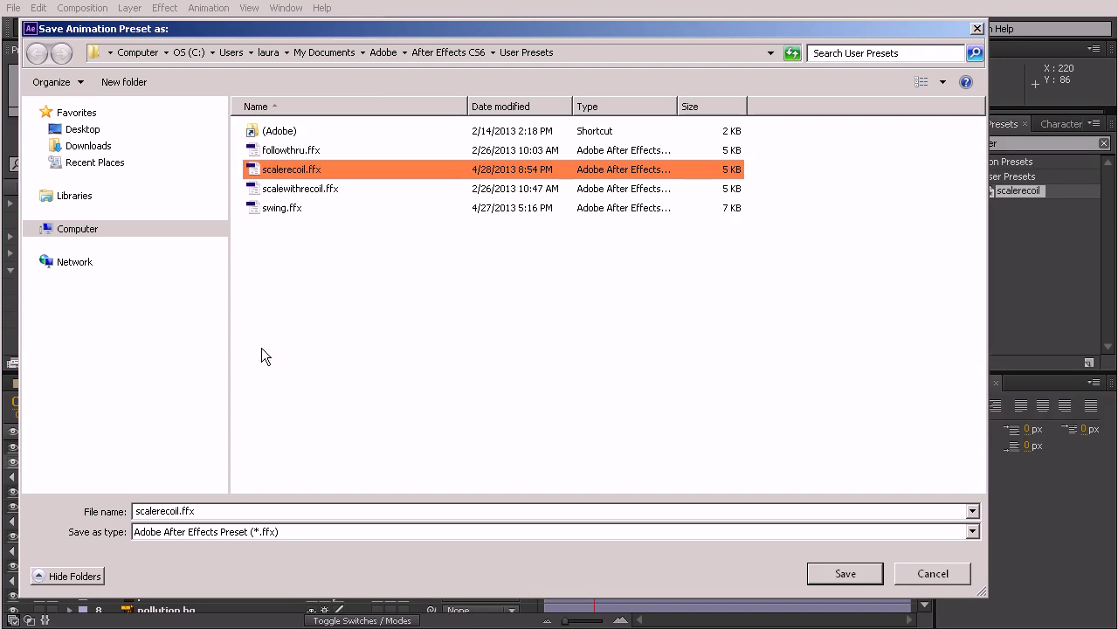
pyautogui.doubleClick(180, 511)
pyautogui.click(180, 510)
pyautogui.write('652')
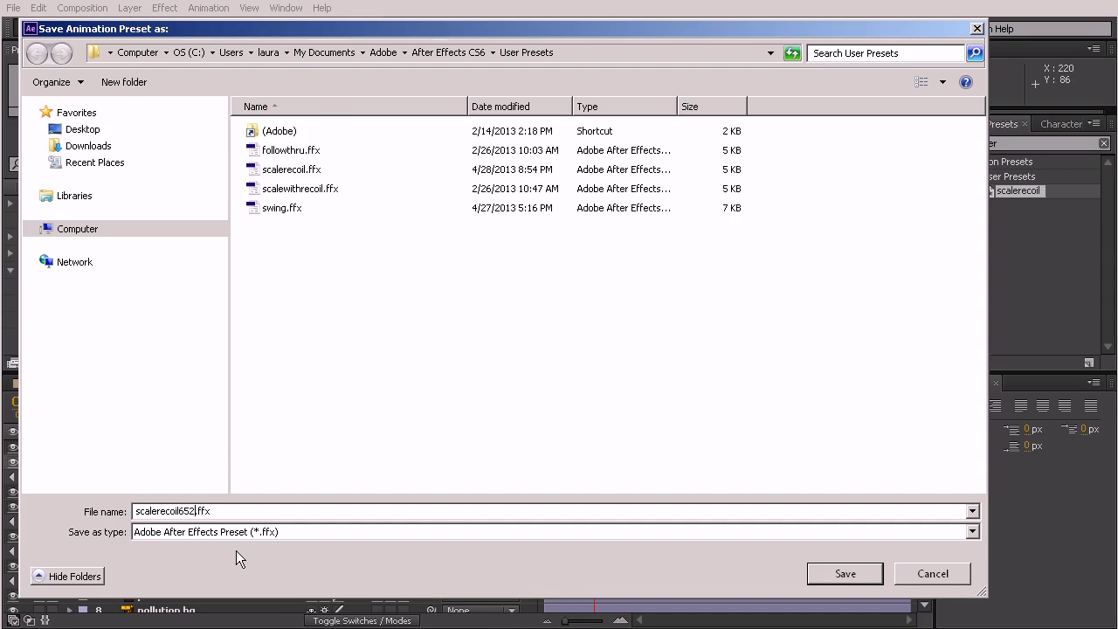
pyautogui.click(849, 576)
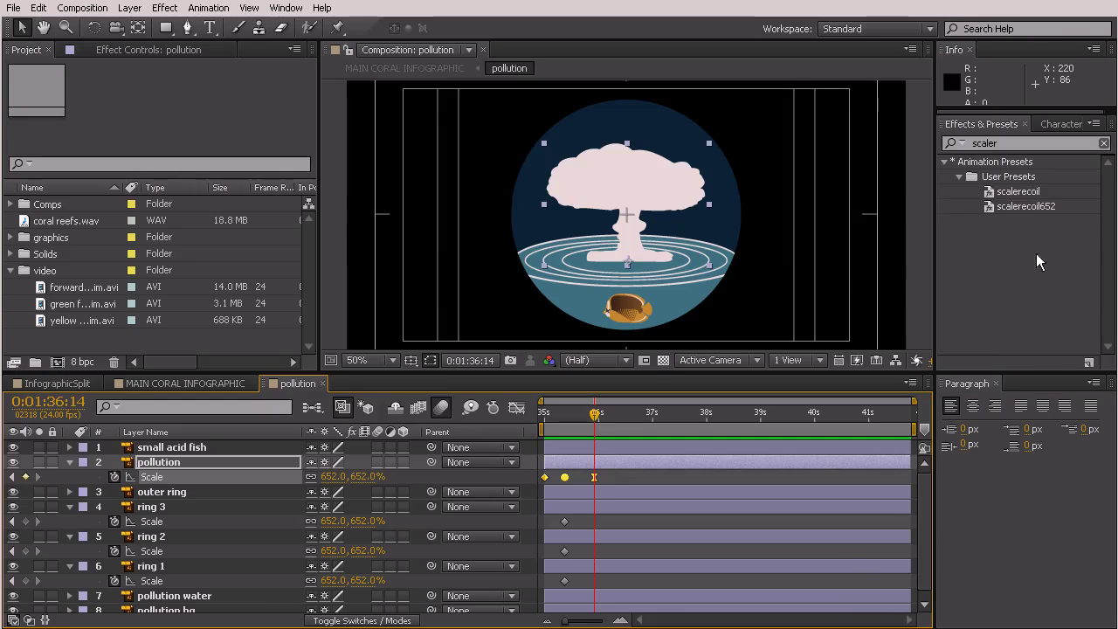
# Move the current time to 0:01:36:01 and remove the scale keyframing from ring 3, ring 2 and ring 1.
pyautogui.click(1024, 206)
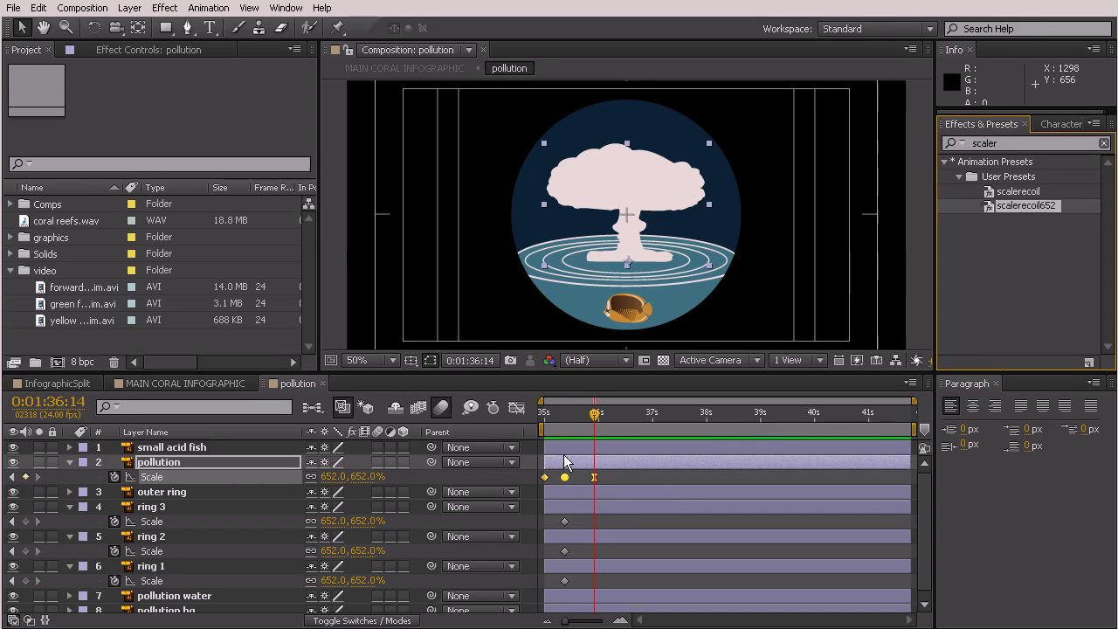
pyautogui.moveTo(576, 422); pyautogui.dragTo(564, 443)
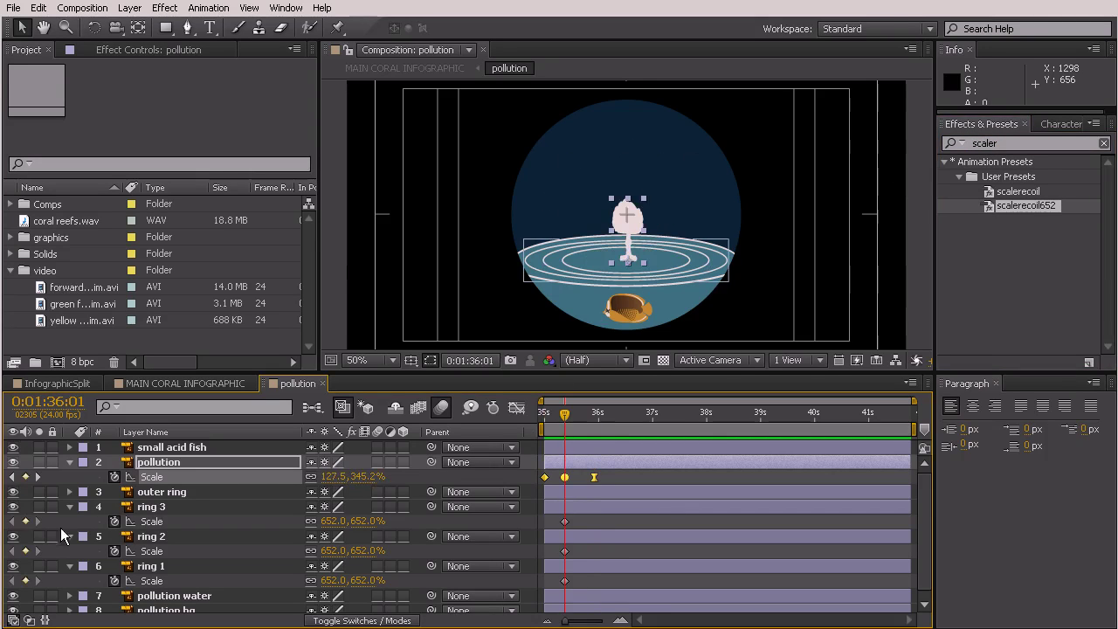
pyautogui.click(114, 521)
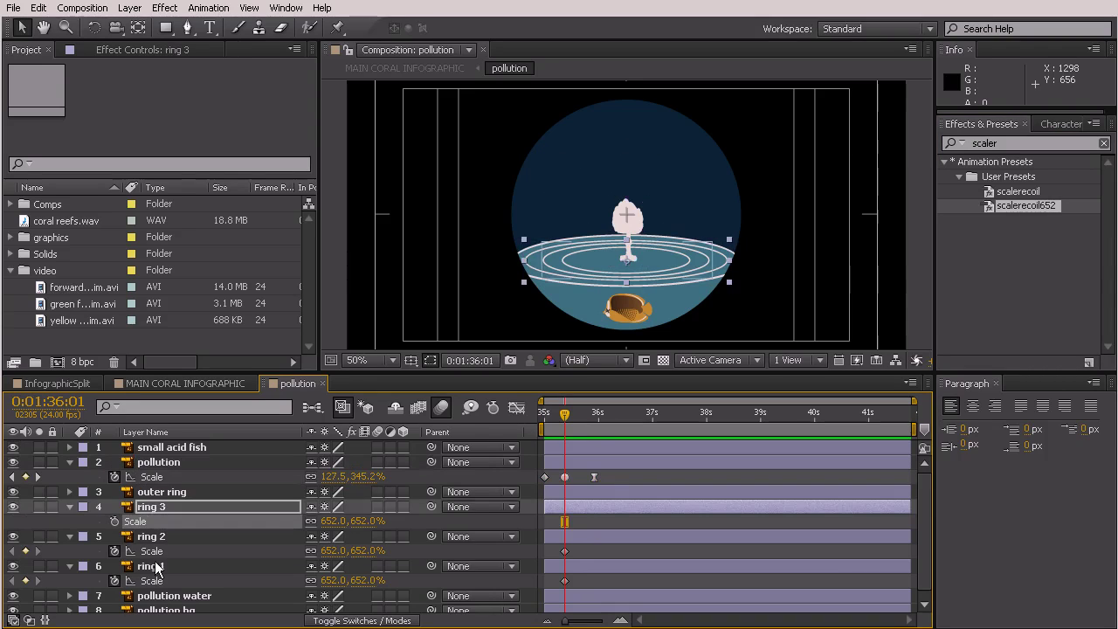
pyautogui.click(113, 551)
pyautogui.click(113, 580)
# Apply the scalerecoil652 animation preset to ring 3, ring 2 and ring 1 at 0:01:36:01.
pyautogui.click(573, 506)
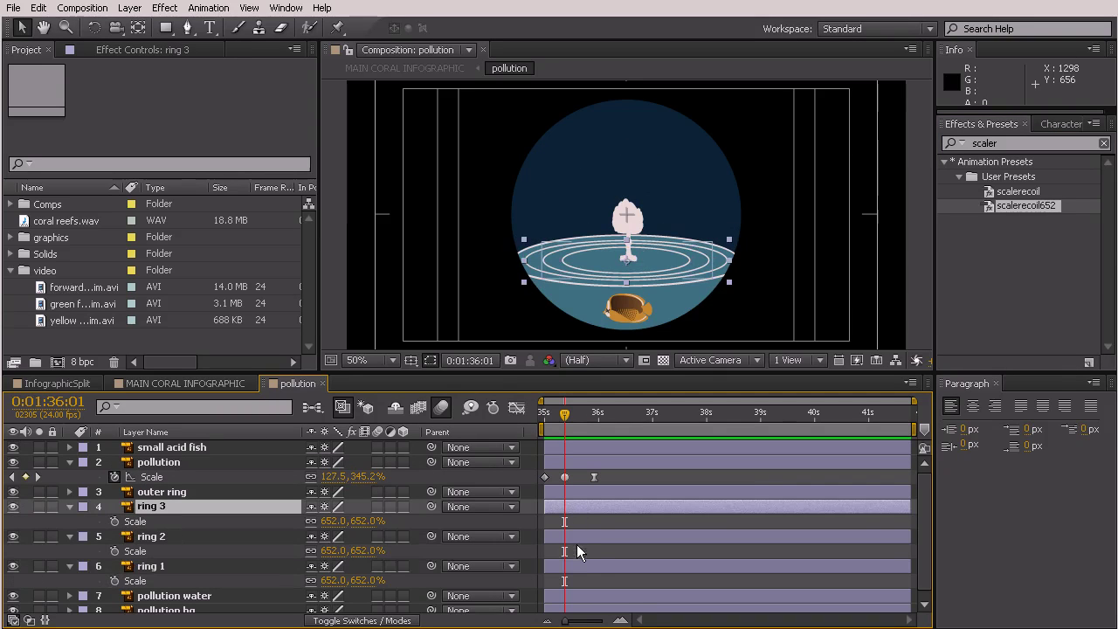
pyautogui.keyDown('shift'); pyautogui.click(579, 570); pyautogui.keyUp('shift')
pyautogui.moveTo(1022, 214); pyautogui.dragTo(636, 507)
pyautogui.moveTo(1013, 209); pyautogui.dragTo(734, 539)
pyautogui.moveTo(1012, 204); pyautogui.dragTo(687, 573)
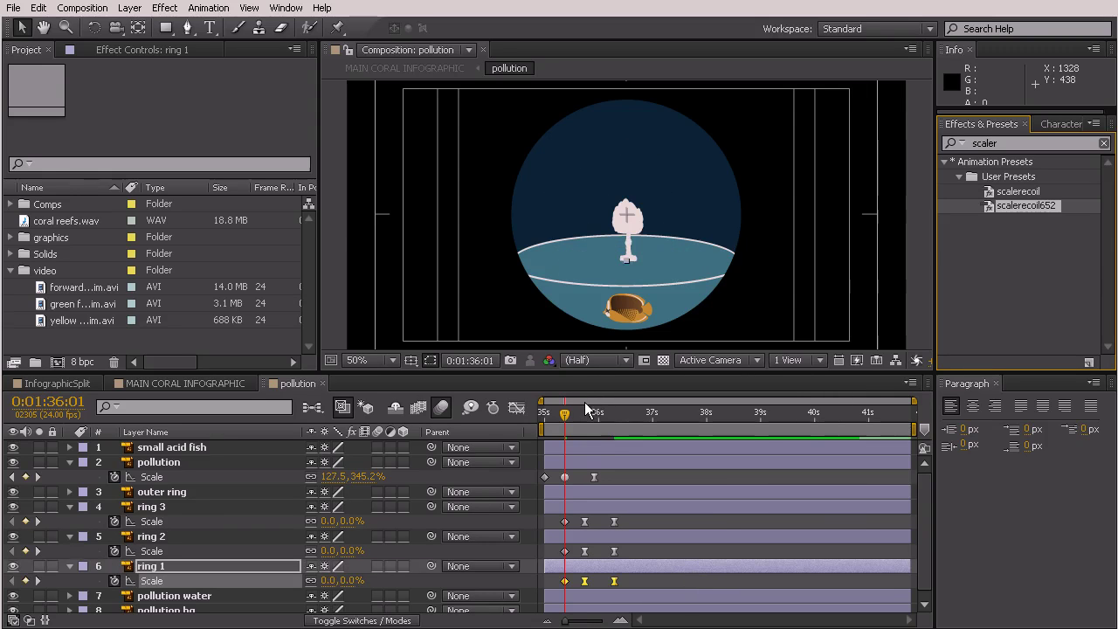
# Stagger the rings by shifting the ring 2 layer a few frames behind ring 3, and ring 1 a few frames behind ring 2.
pyautogui.moveTo(565, 412); pyautogui.dragTo(577, 443)
pyautogui.click(632, 508)
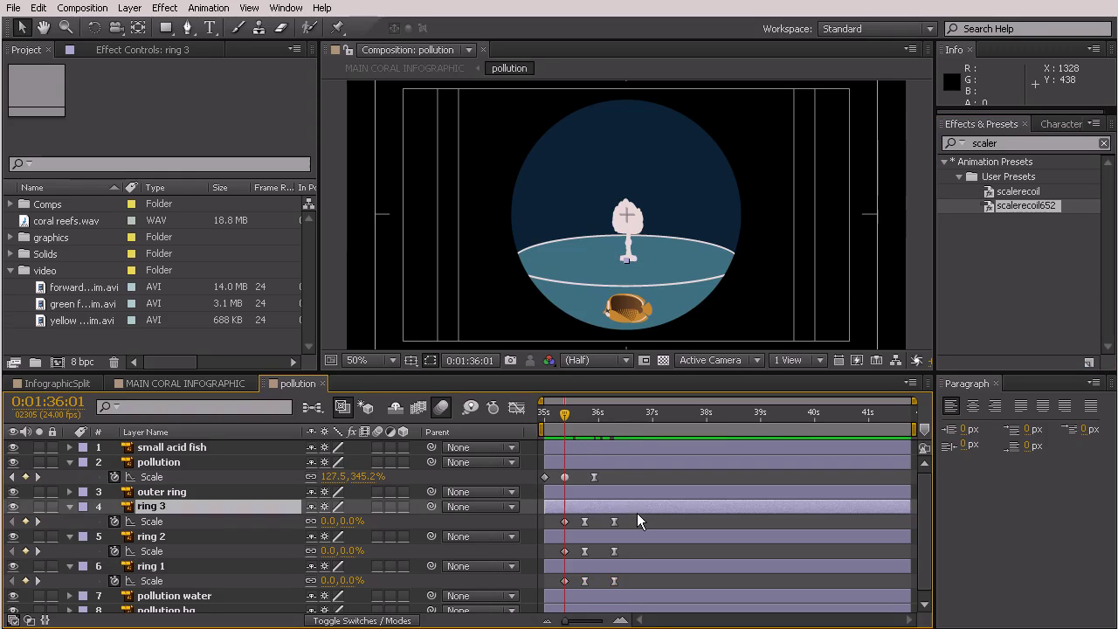
pyautogui.click(565, 514)
pyautogui.moveTo(578, 538); pyautogui.dragTo(597, 566)
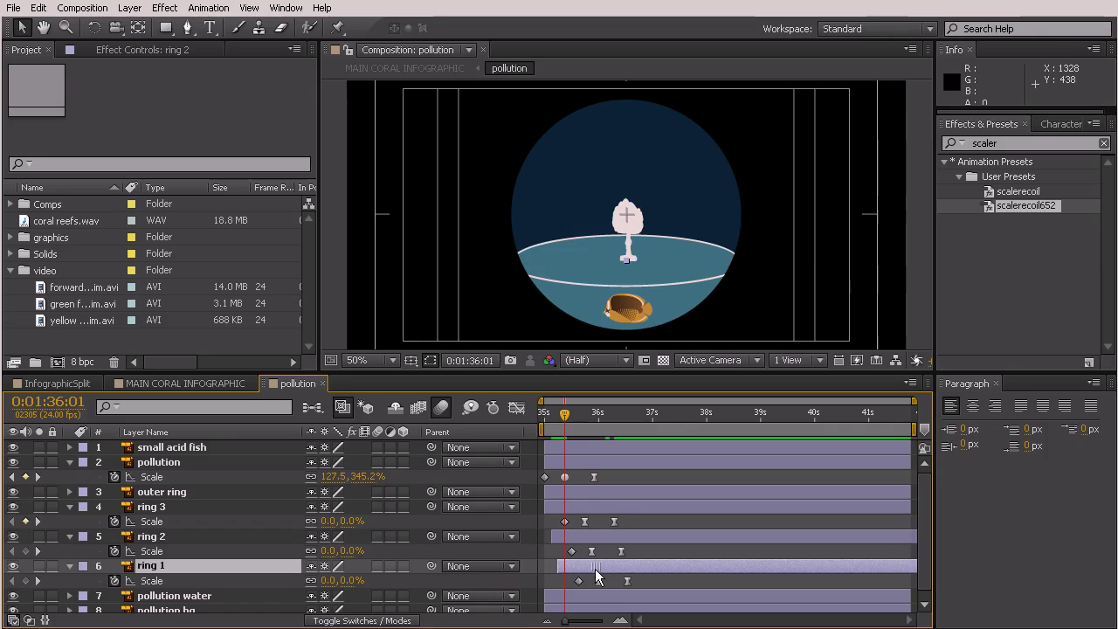
# Trim the starts of ring 3, ring 2 and ring 1 to around their first scale keyframes.
pyautogui.click(552, 509)
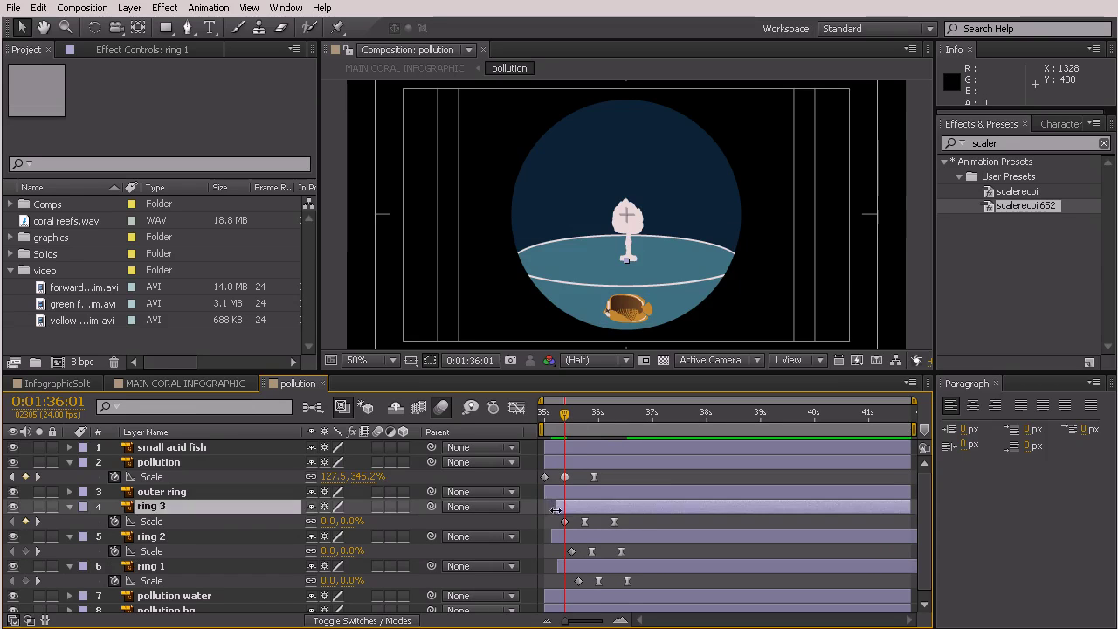
pyautogui.click(551, 535)
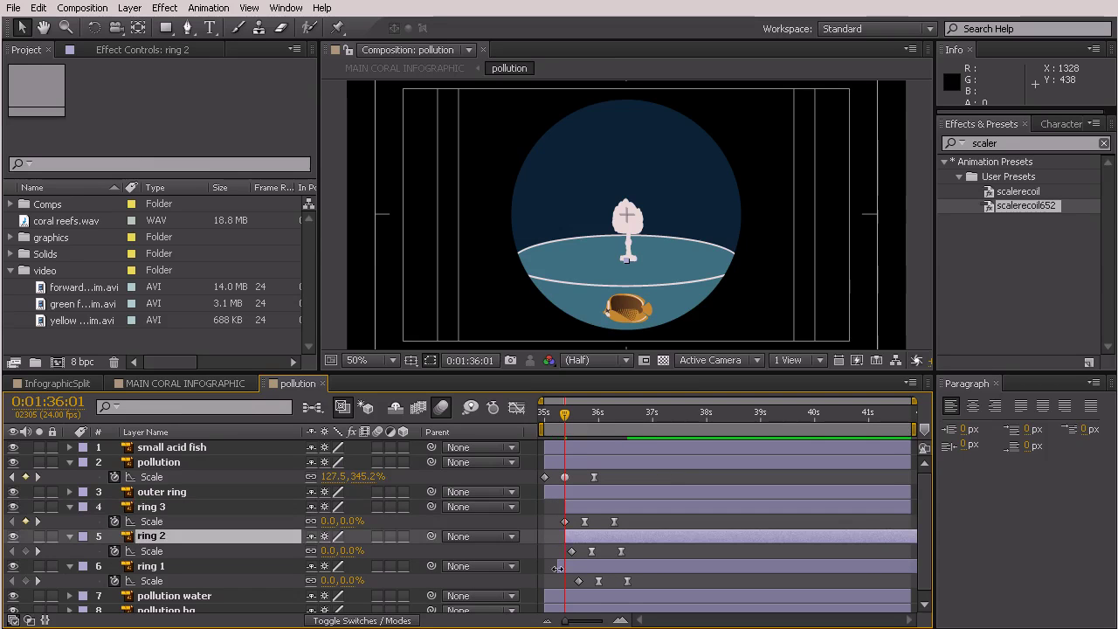
pyautogui.moveTo(556, 569); pyautogui.dragTo(570, 570)
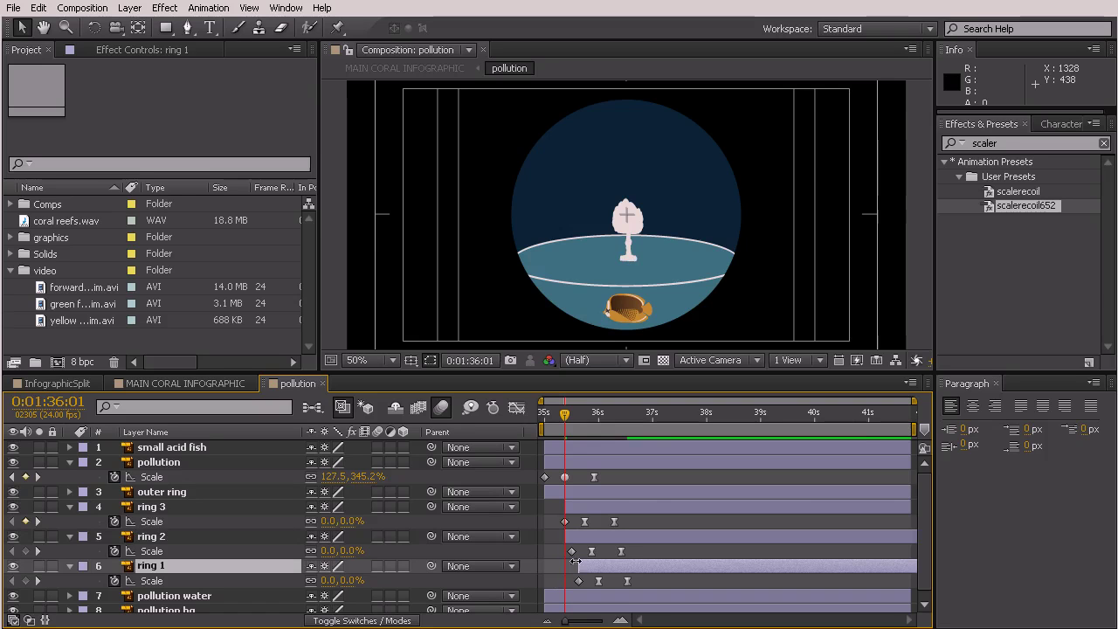
pyautogui.click(569, 536)
# Shift the three ring layers earlier together so ring 3 starts at 0:01:35:16, keeping their stagger.
pyautogui.moveTo(559, 421); pyautogui.dragTo(569, 484)
pyautogui.moveTo(560, 420); pyautogui.dragTo(544, 421)
pyautogui.click(594, 506)
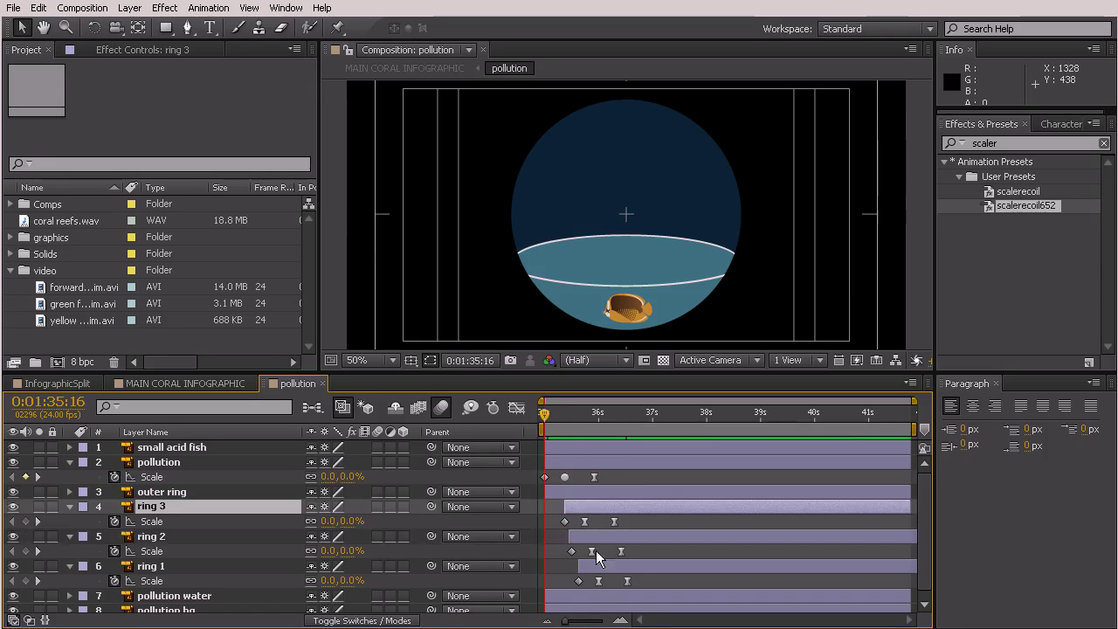
pyautogui.keyDown('shift'); pyautogui.click(602, 566); pyautogui.keyUp('shift')
pyautogui.moveTo(588, 510); pyautogui.dragTo(569, 511)
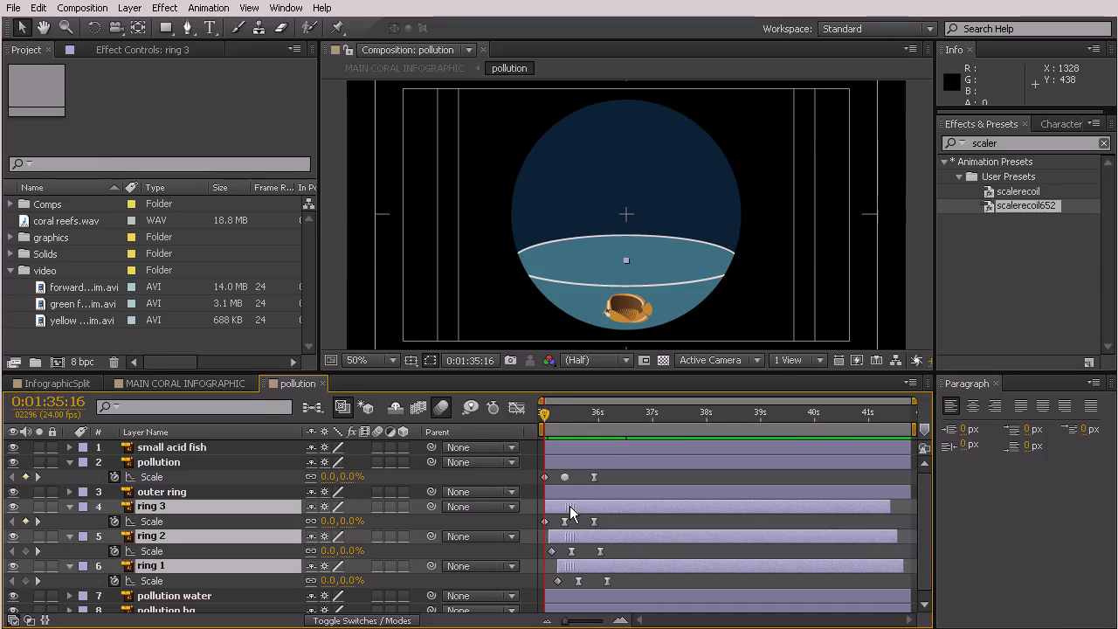
# Move the last scale keyframes of all three rings later together, with ring 3's at 0:01:37:10.
pyautogui.moveTo(546, 434); pyautogui.dragTo(635, 489)
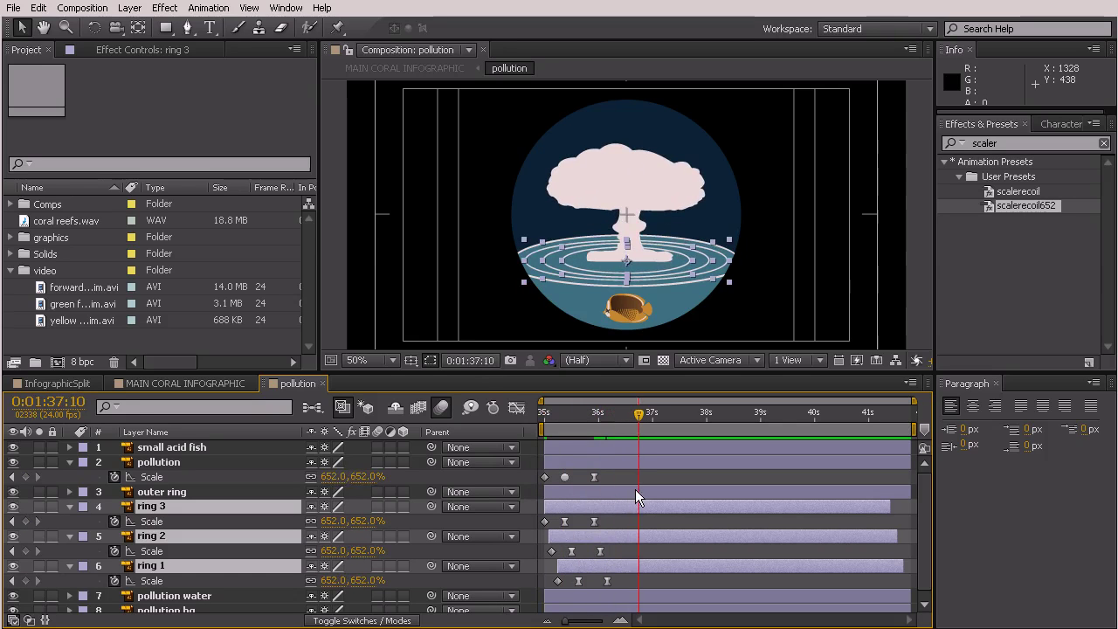
pyautogui.click(620, 523)
pyautogui.click(594, 522)
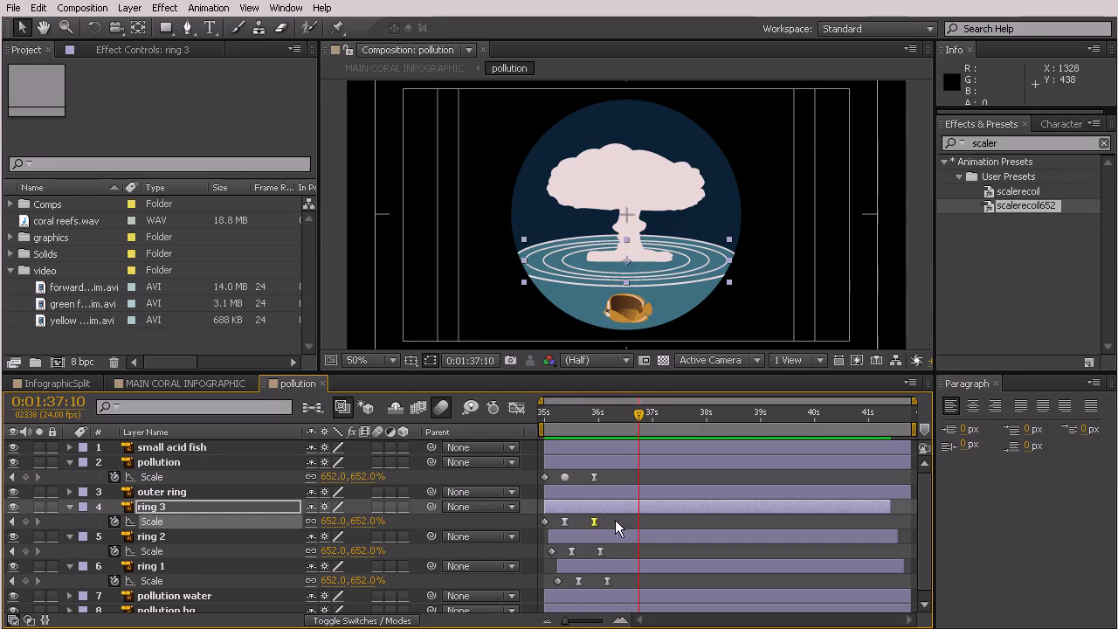
pyautogui.moveTo(616, 526); pyautogui.dragTo(588, 587)
pyautogui.moveTo(597, 523); pyautogui.dragTo(632, 535)
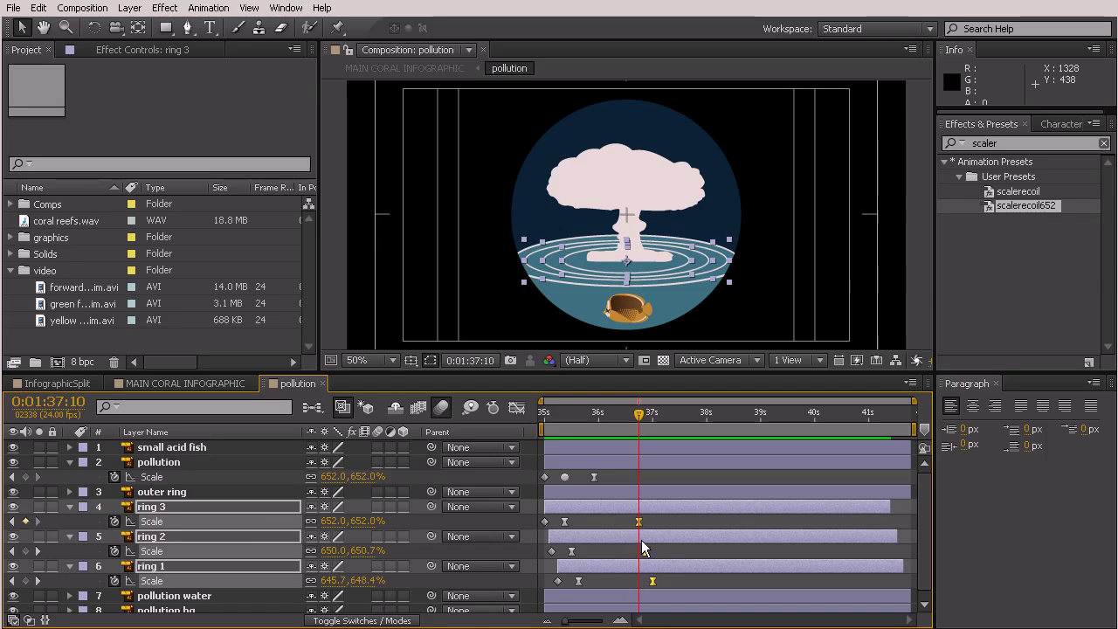
# Add a 694% scale keyframe to the pollution layer at 0:01:37:11 and review the growth around 0:01:36:03.
pyautogui.moveTo(546, 426); pyautogui.dragTo(641, 510)
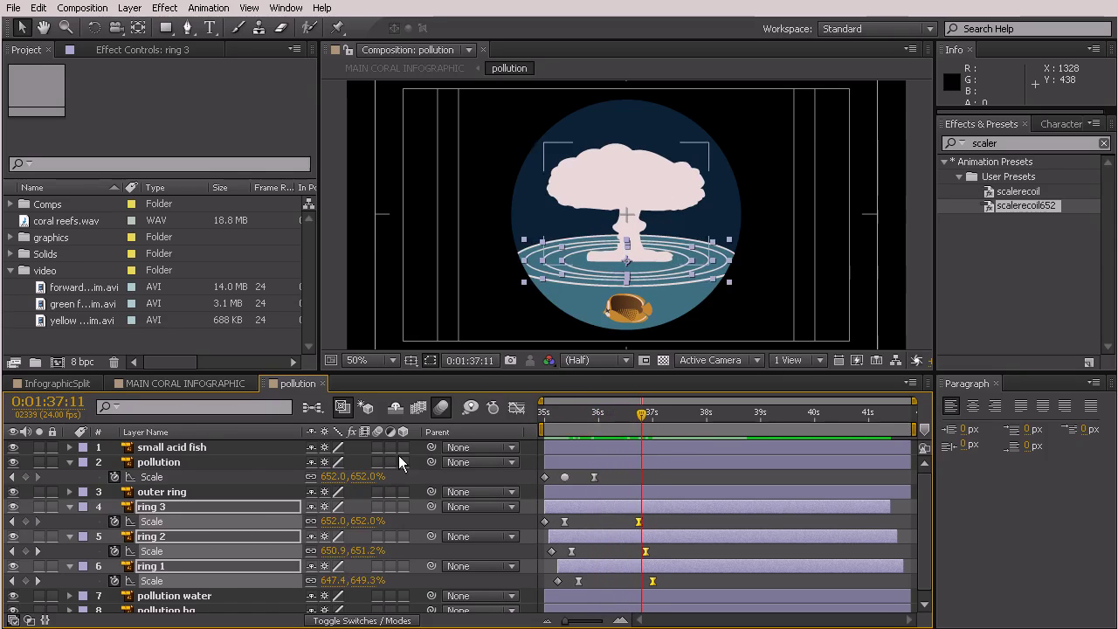
pyautogui.click(236, 459)
pyautogui.moveTo(328, 477); pyautogui.dragTo(377, 489)
pyautogui.click(641, 476)
pyautogui.click(569, 411)
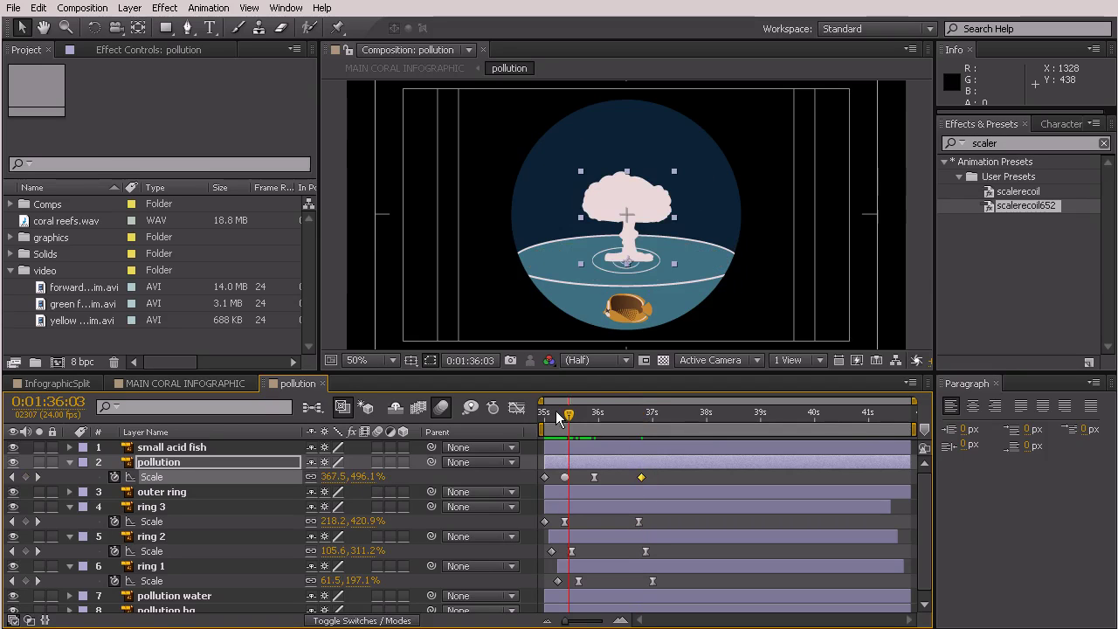
# At 0:01:35:16, make the small acid fish smaller, place it at 704.2, 567.9 and start keyframing its position.
pyautogui.moveTo(550, 412); pyautogui.dragTo(539, 476)
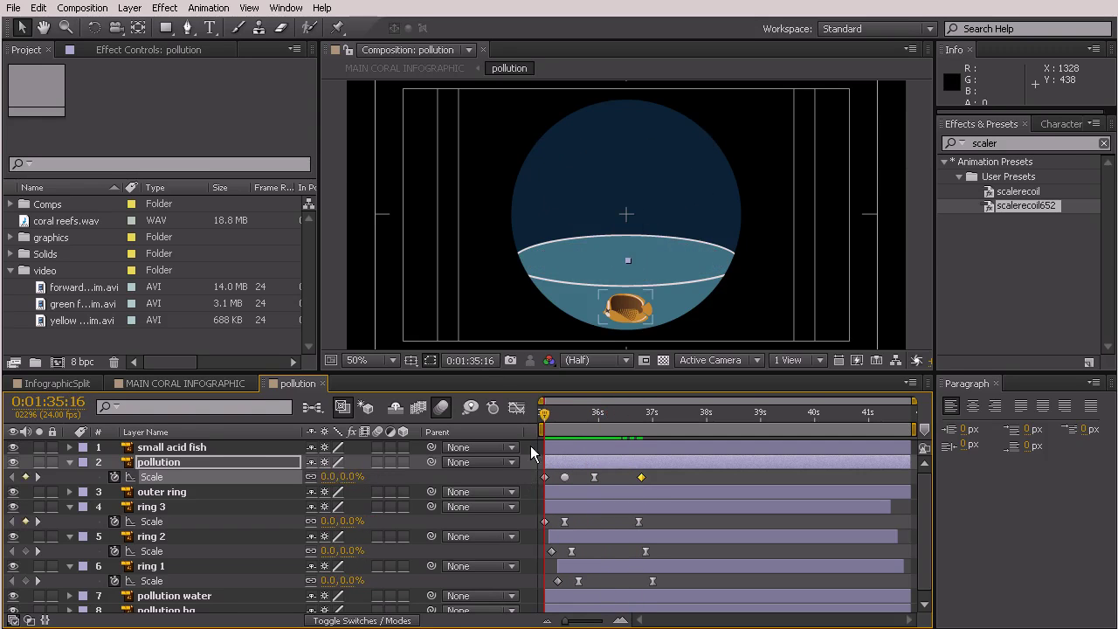
pyautogui.click(629, 310)
pyautogui.moveTo(633, 314); pyautogui.dragTo(661, 306)
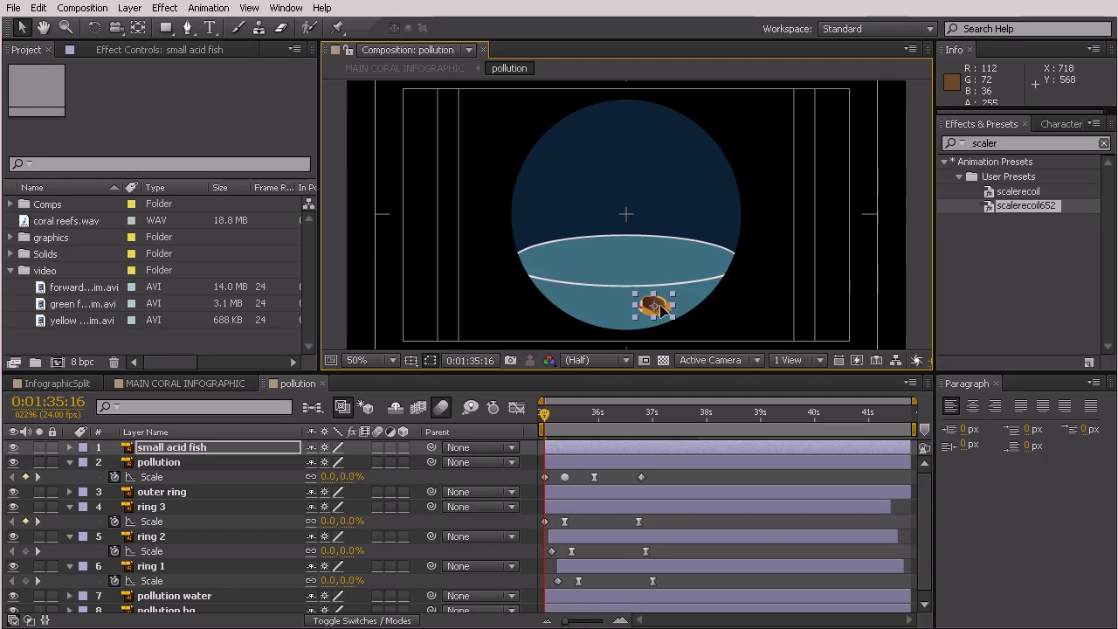
pyautogui.press('p')
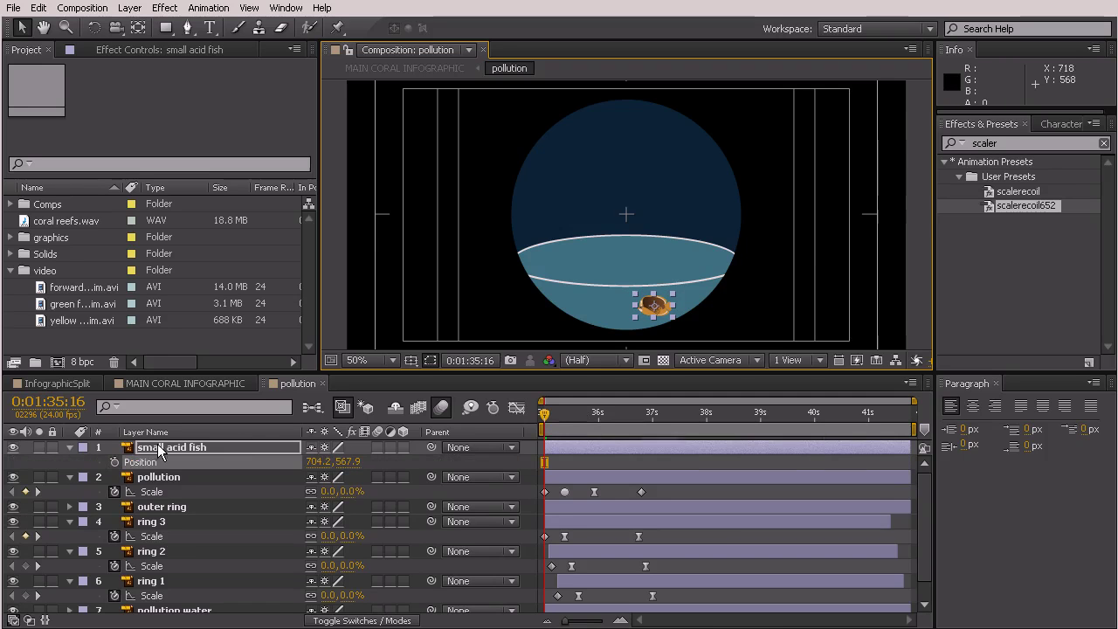
pyautogui.click(115, 462)
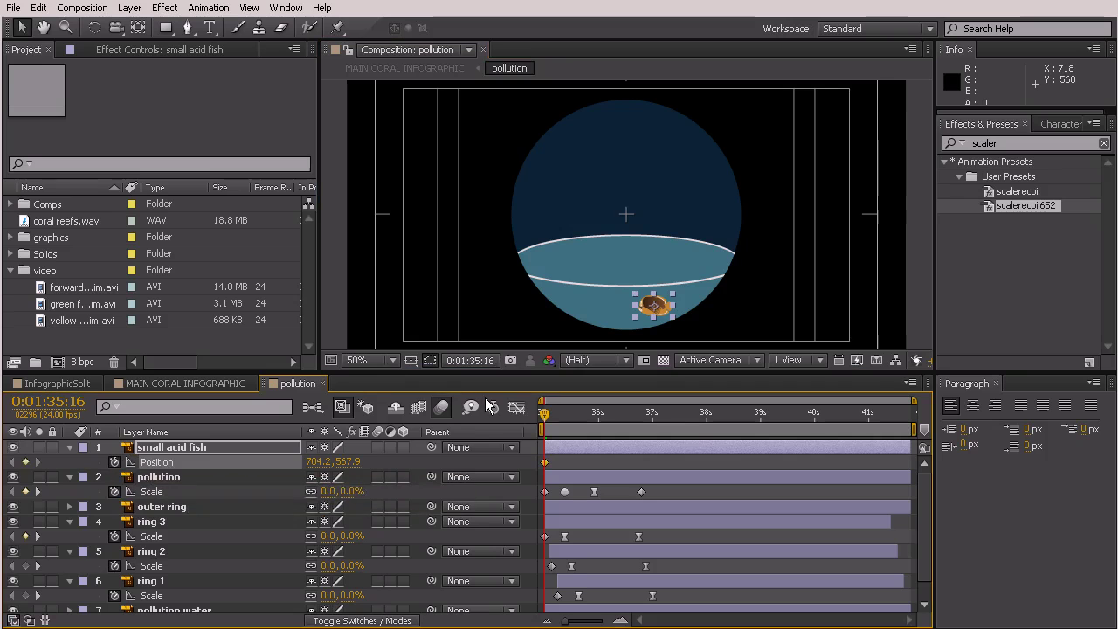
# Keyframe the fish's swim across the water to 576.2, 567.9 and place that position keyframe at 0:01:37:13.
pyautogui.moveTo(555, 414); pyautogui.dragTo(579, 422)
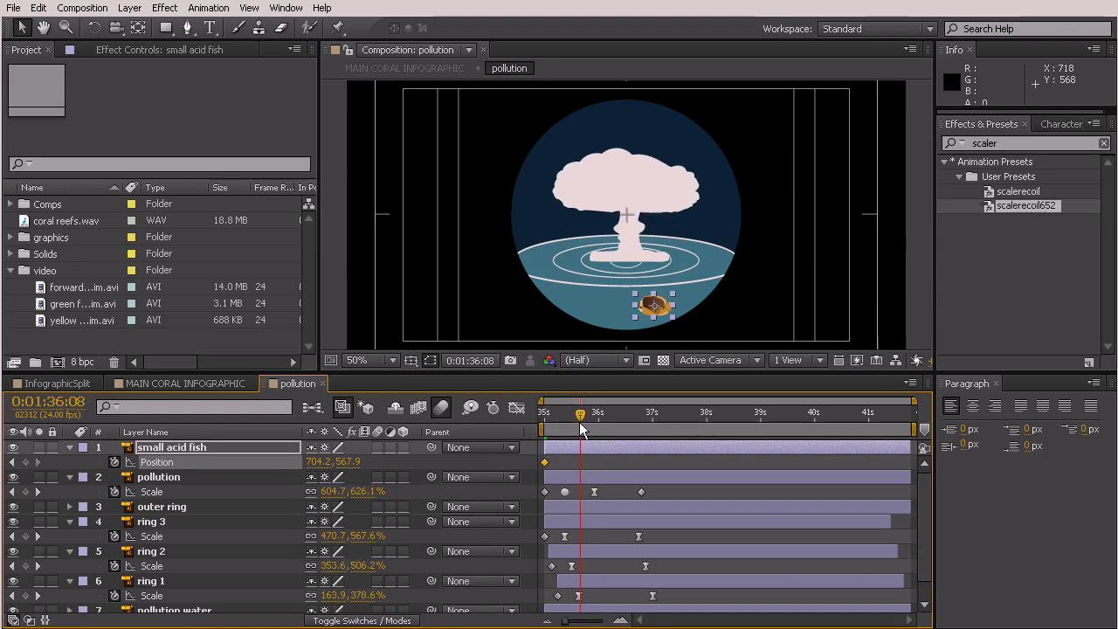
pyautogui.moveTo(661, 308); pyautogui.dragTo(605, 310)
pyautogui.moveTo(581, 462); pyautogui.dragTo(645, 462)
# Add an intermediate fish position keyframe at 675.8, 567.9 and retime it to 0:01:35:20.
pyautogui.click(554, 416)
pyautogui.moveTo(547, 419); pyautogui.dragTo(562, 419)
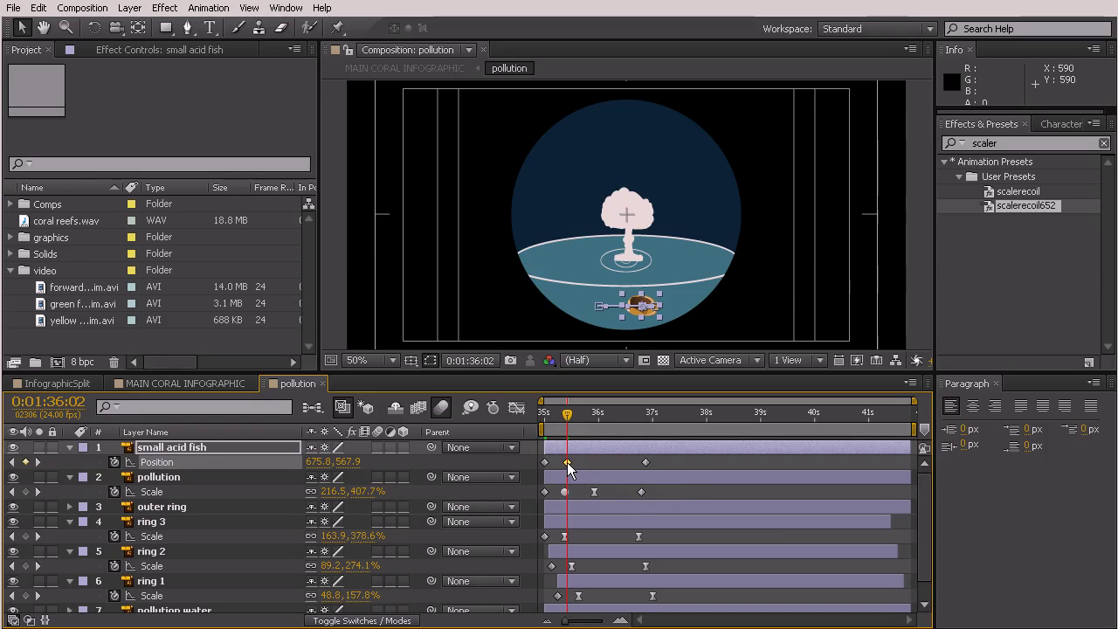
pyautogui.moveTo(568, 463); pyautogui.dragTo(584, 463)
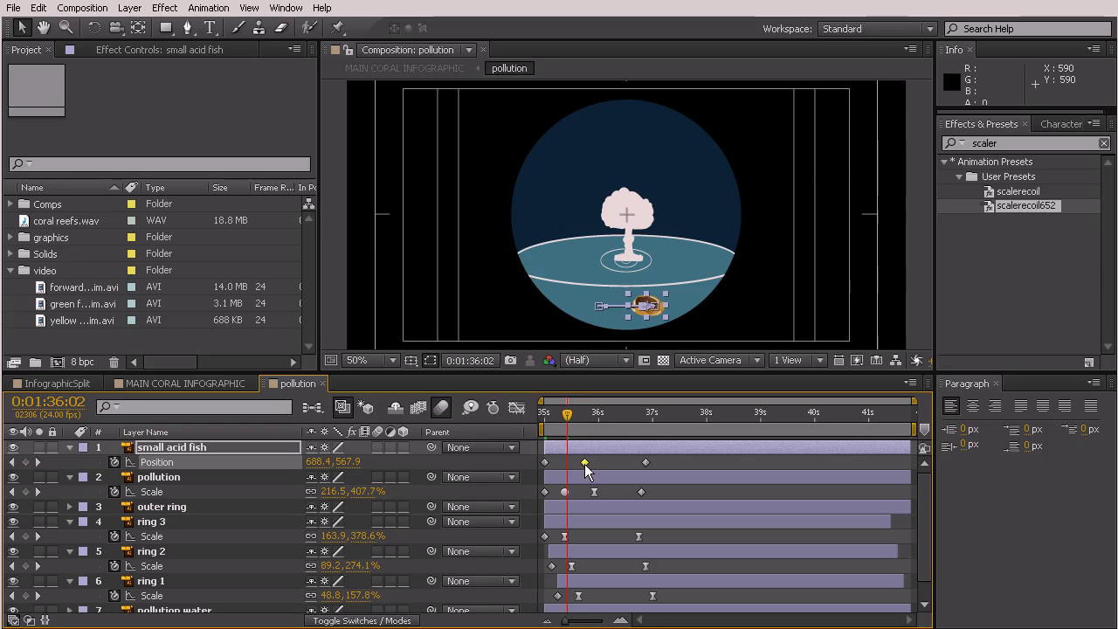
pyautogui.moveTo(556, 414); pyautogui.dragTo(558, 461)
pyautogui.moveTo(558, 422)
pyautogui.mouseDown()
pyautogui.moveTo(544, 424)
pyautogui.moveTo(593, 444)
pyautogui.moveTo(553, 462)
pyautogui.moveTo(535, 419)
pyautogui.moveTo(634, 432)
pyautogui.moveTo(553, 440)
pyautogui.mouseUp()
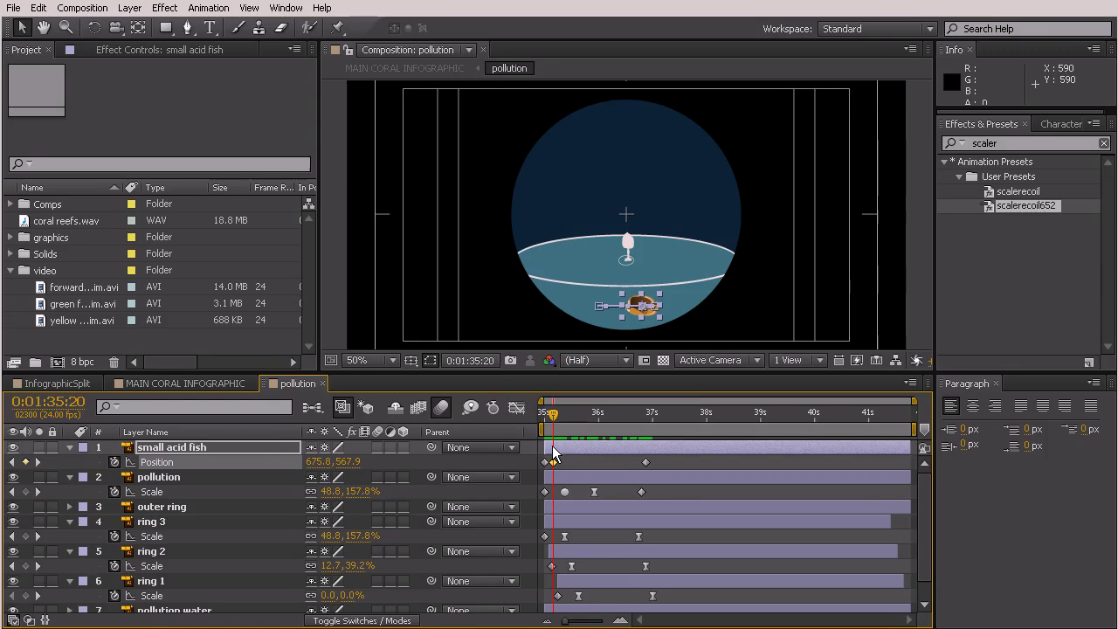
# Keyframe the fish's rotation from -180° at 0:01:35:20 to 0° at 0:01:36:01.
pyautogui.hotkey('shift', 'r')
pyautogui.click(114, 476)
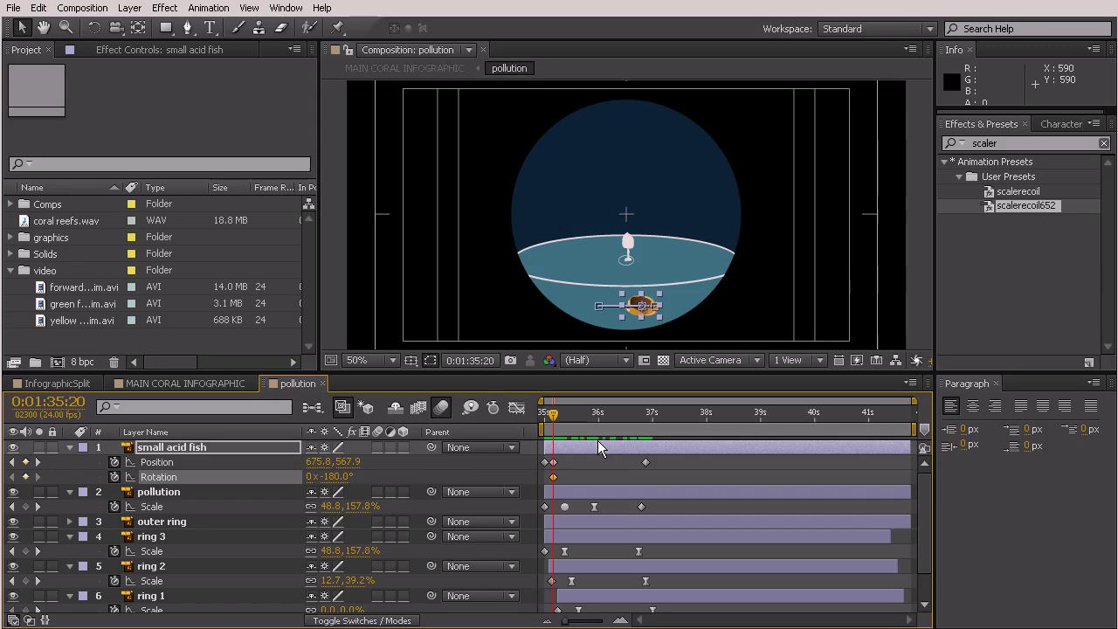
pyautogui.press('space')
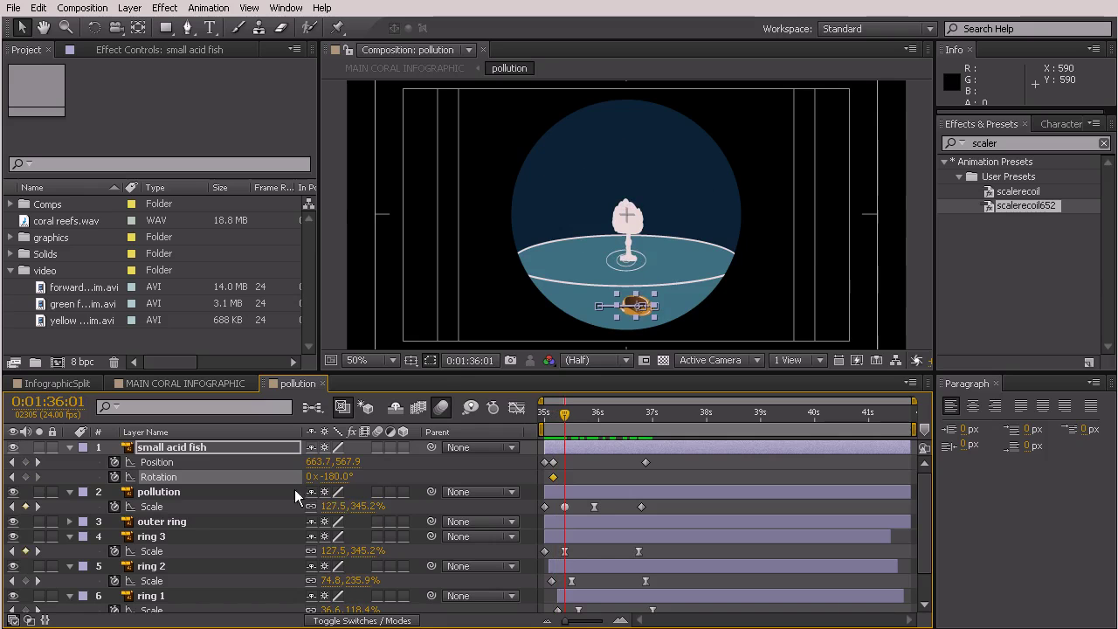
pyautogui.click(337, 477)
pyautogui.write('0')
pyautogui.press('Return')
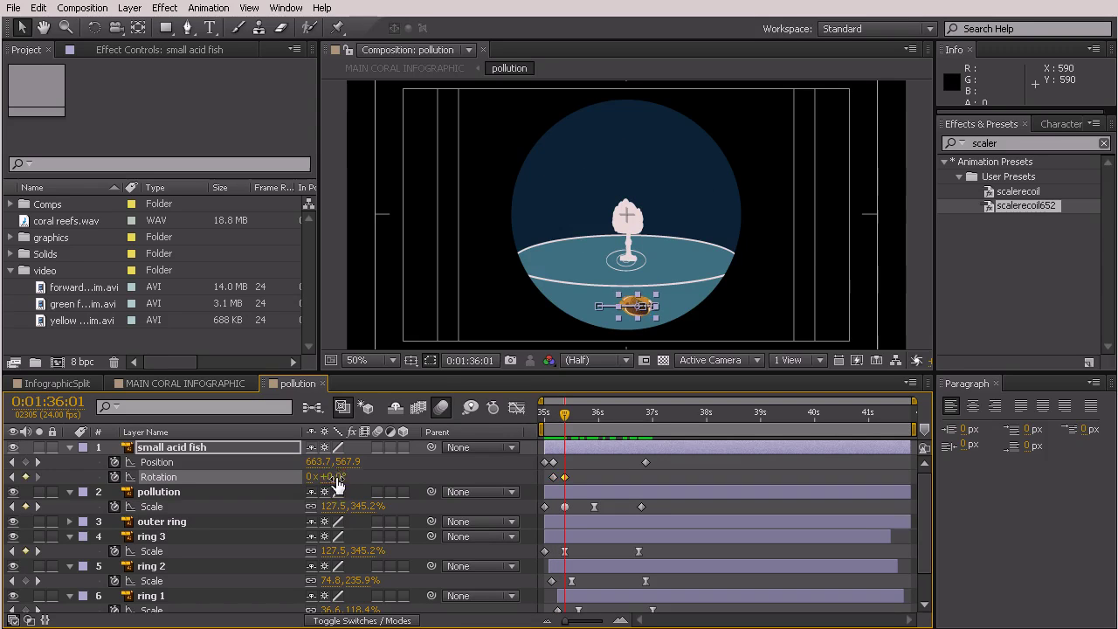
pyautogui.click(817, 268)
# Preview the animation up to 0:01:36:15 and enable motion blur on every layer above pollution bg.
pyautogui.moveTo(566, 409); pyautogui.dragTo(558, 434)
pyautogui.moveTo(572, 436); pyautogui.dragTo(595, 440)
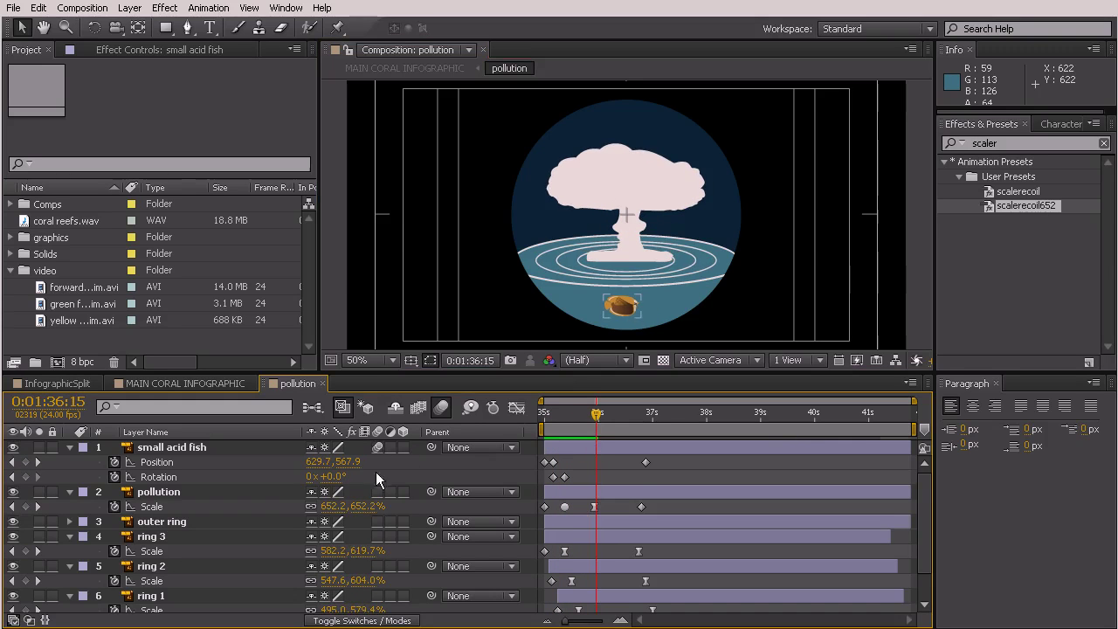
pyautogui.moveTo(378, 492); pyautogui.dragTo(369, 618)
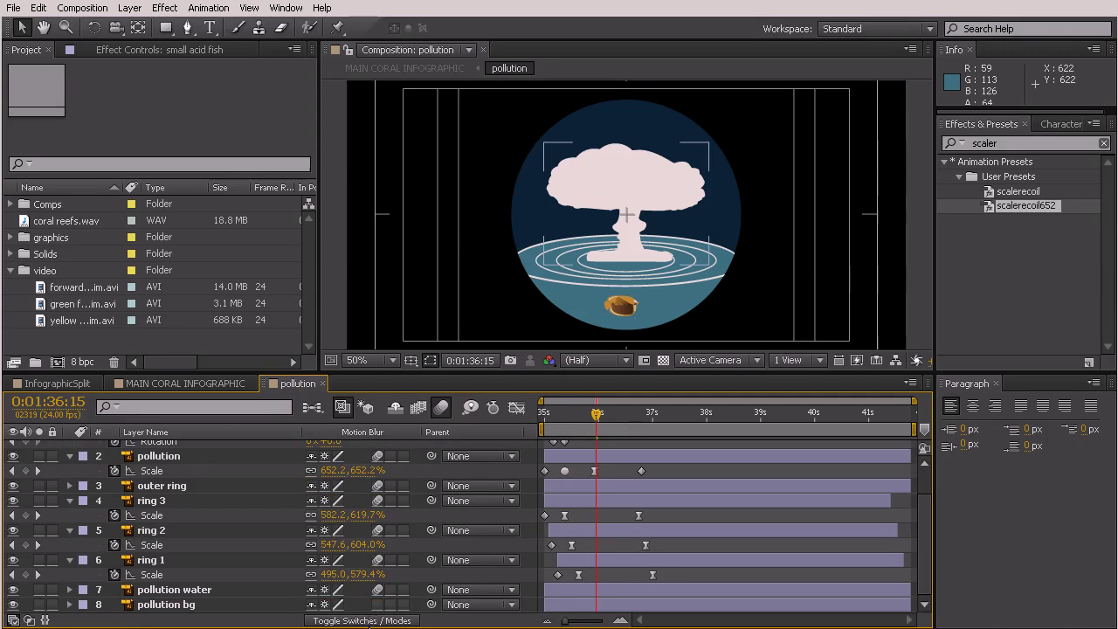
# Change the small acid fish's last position keyframe at 0:01:37:13 to 568.2, 577.9, then advance the time to 0:01:38:06.
pyautogui.moveTo(572, 422); pyautogui.dragTo(640, 474)
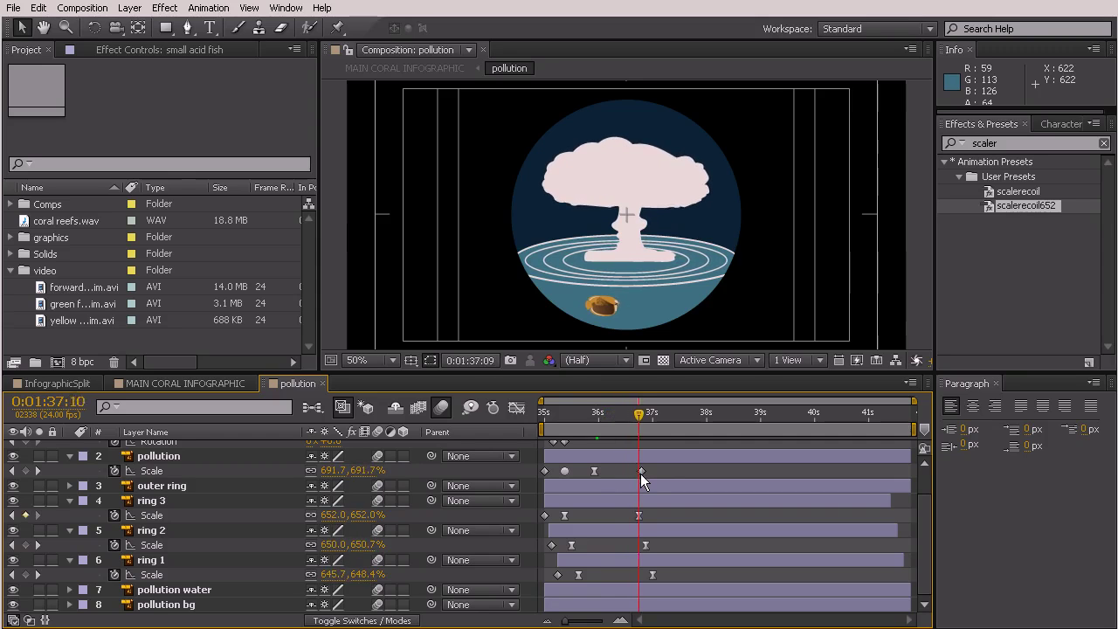
pyautogui.click(643, 470)
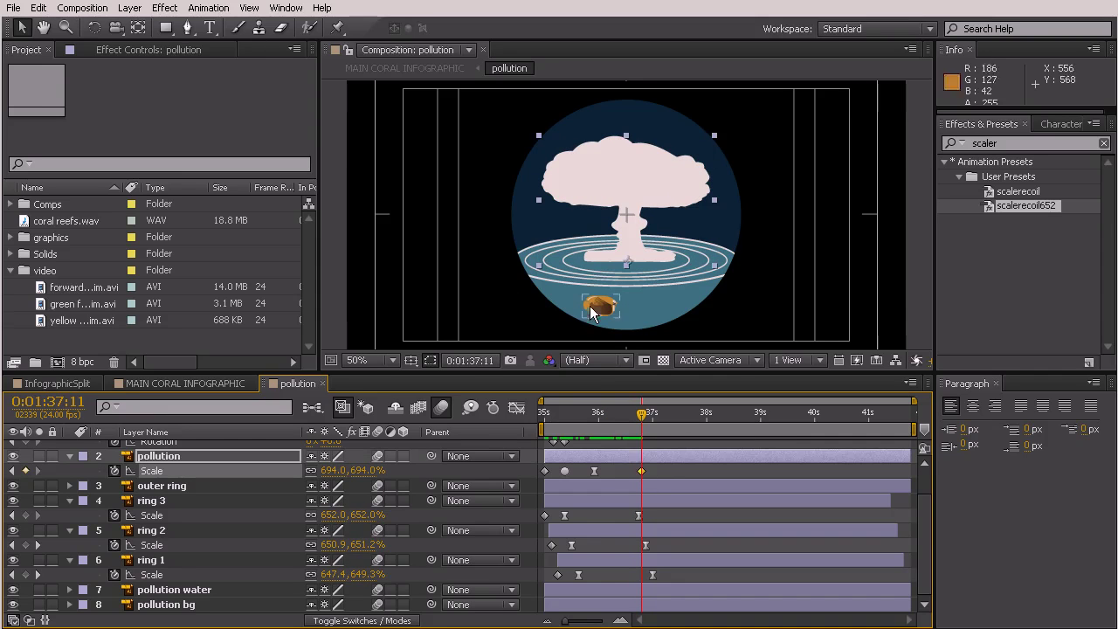
pyautogui.click(626, 468)
pyautogui.scroll(2, 625, 447)
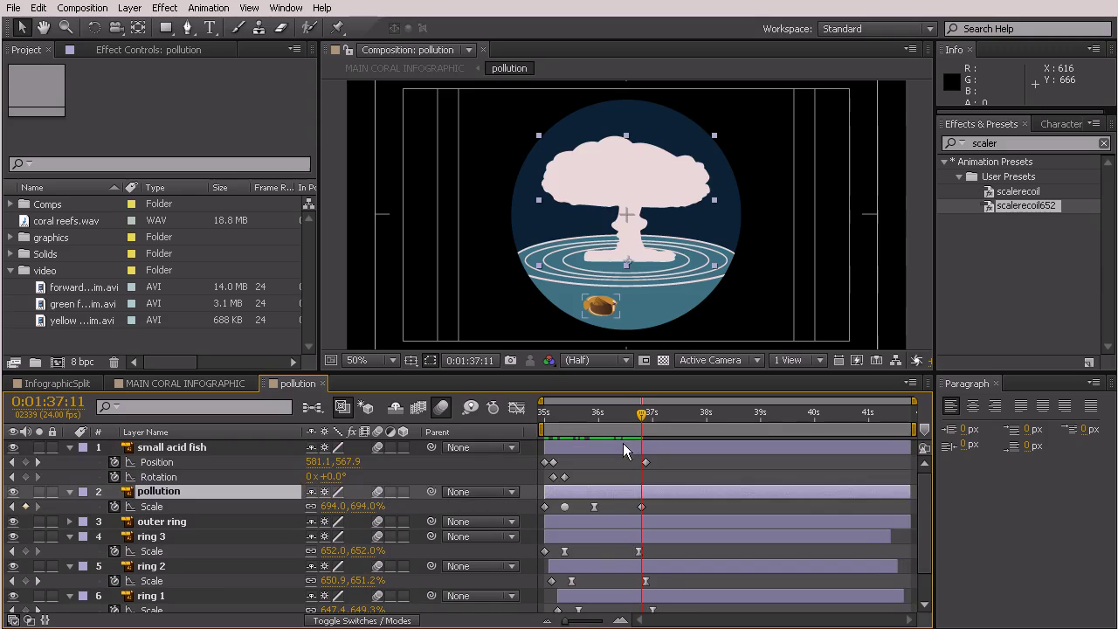
pyautogui.click(625, 448)
pyautogui.click(644, 418)
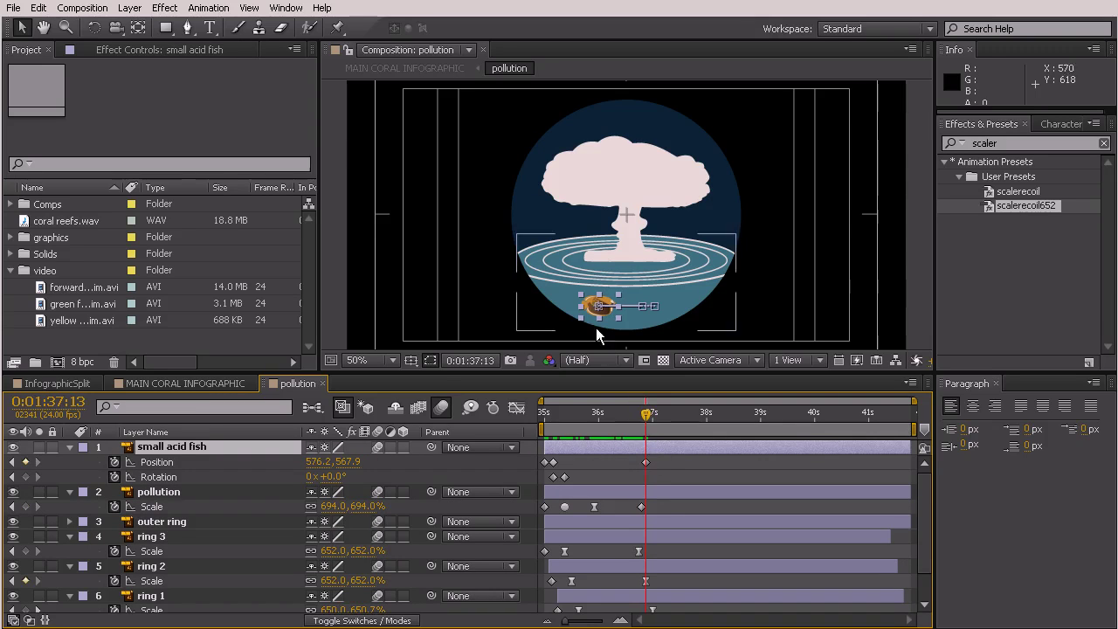
pyautogui.moveTo(609, 321); pyautogui.dragTo(605, 326)
pyautogui.moveTo(679, 409); pyautogui.dragTo(682, 443)
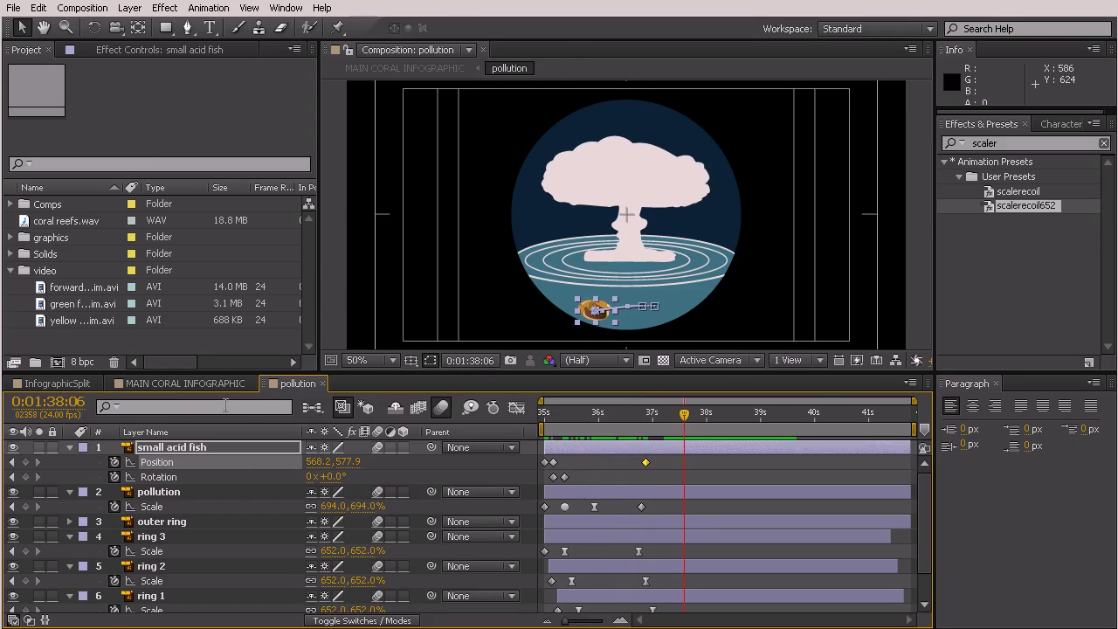
# In the MAIN CORAL INFOGRAPHIC composition at 0:01:36:11, extend the yellow fish's motion path handle so its exit curve passes lower beneath the no sign.
pyautogui.click(185, 382)
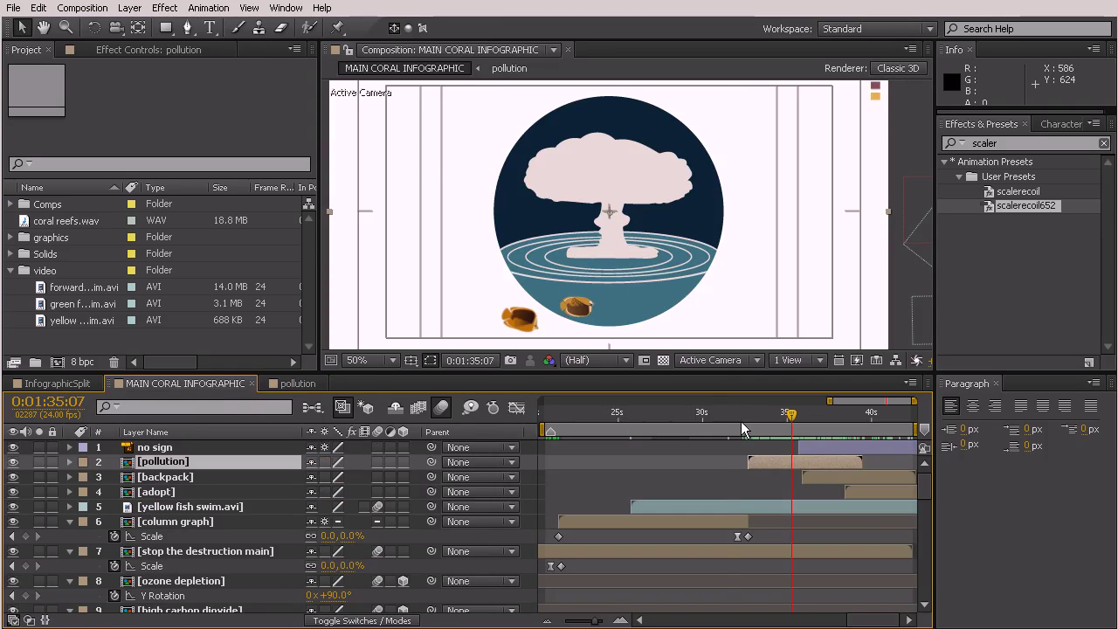
pyautogui.moveTo(724, 417); pyautogui.dragTo(814, 430)
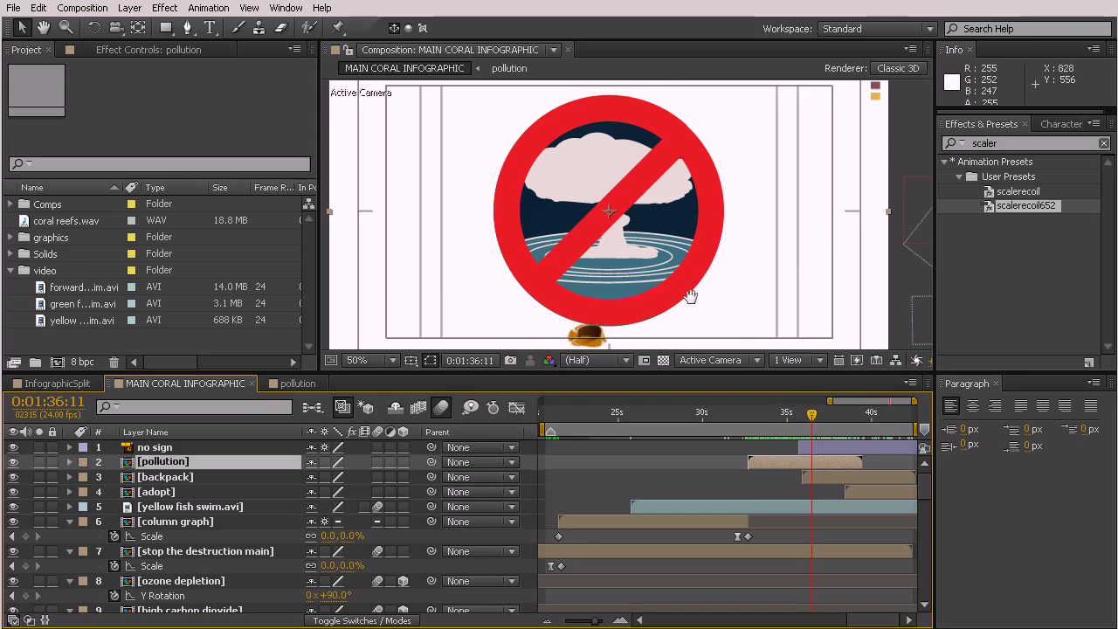
pyautogui.moveTo(691, 296); pyautogui.dragTo(663, 230)
pyautogui.click(818, 503)
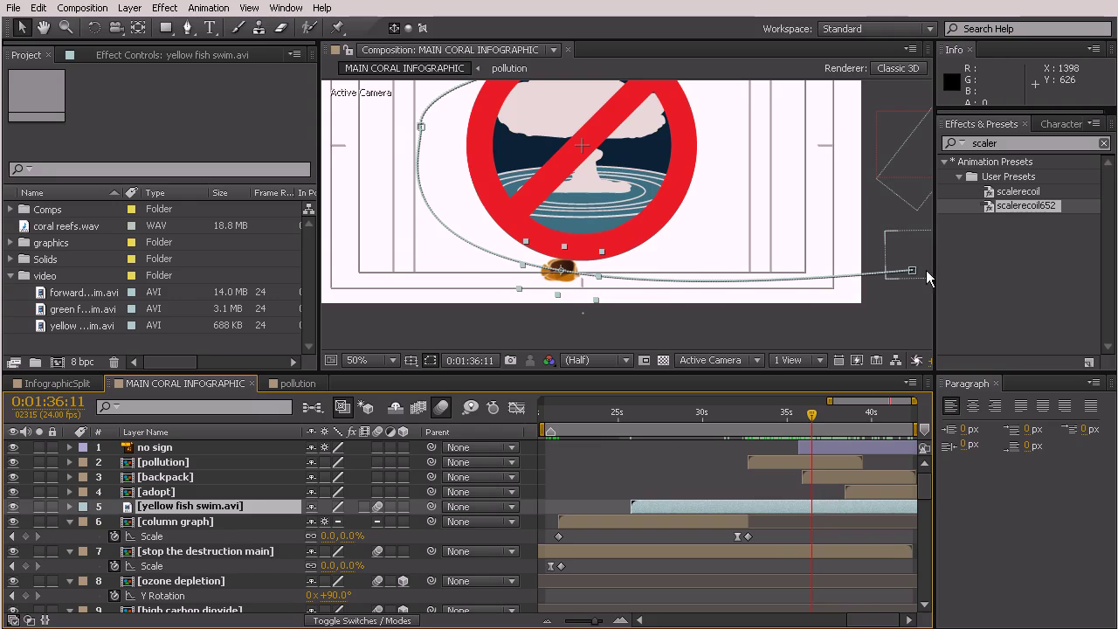
pyautogui.moveTo(911, 270); pyautogui.dragTo(645, 296)
pyautogui.moveTo(403, 321); pyautogui.dragTo(457, 262)
pyautogui.moveTo(383, 273); pyautogui.dragTo(378, 296)
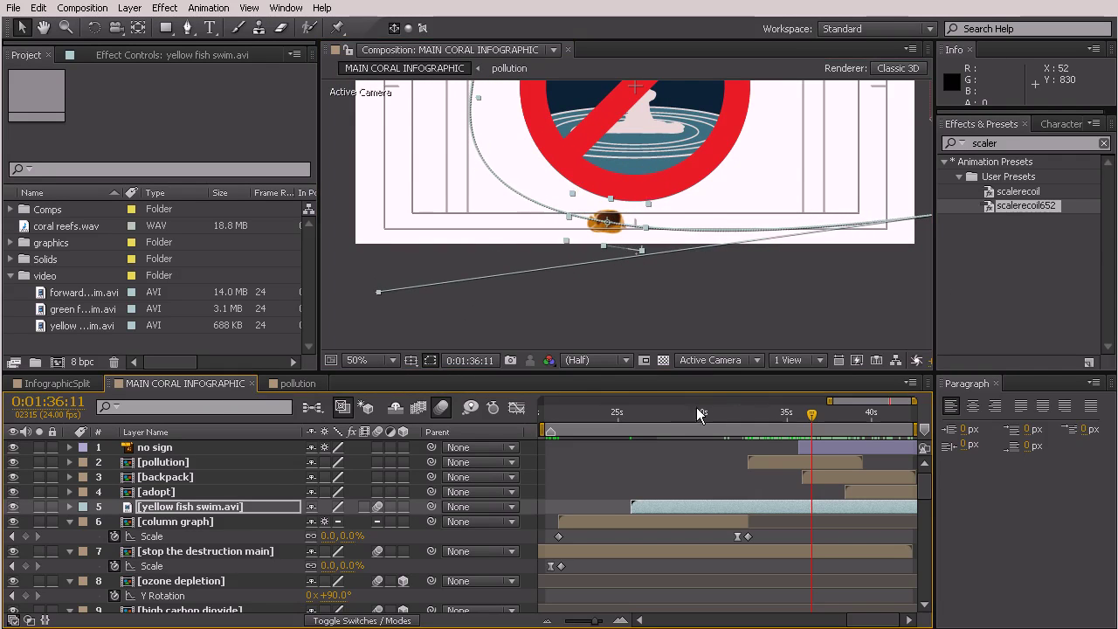
# Review the yellow fish's path and the pollution animation in the full frame from 0:01:32:17 to 0:01:37:03.
pyautogui.moveTo(733, 411); pyautogui.dragTo(820, 445)
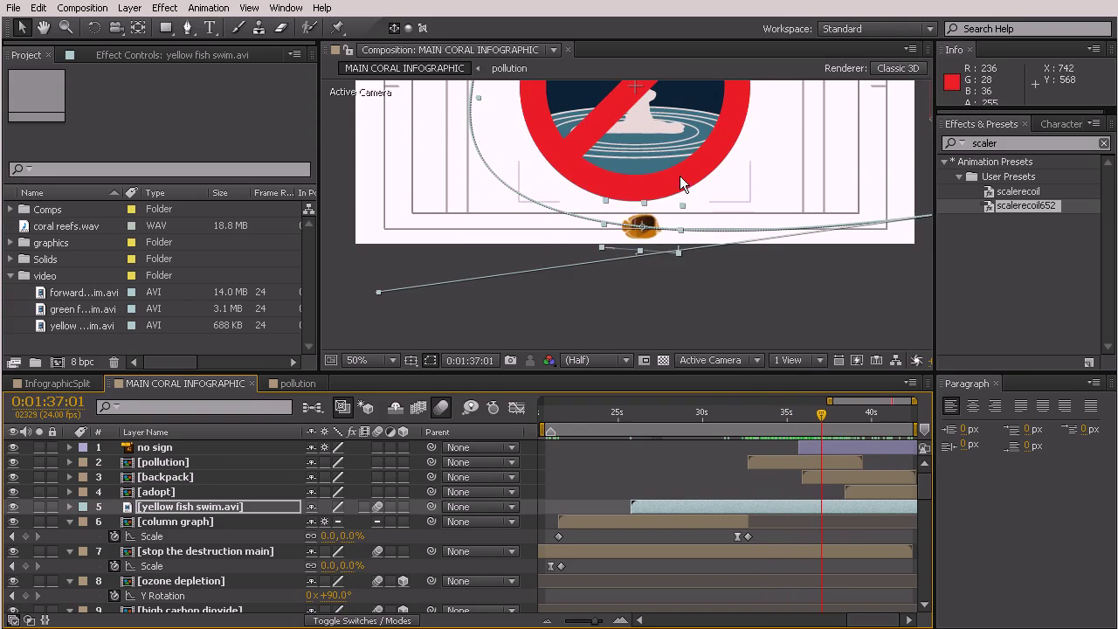
pyautogui.scroll(-2, 674, 168)
pyautogui.click(823, 147)
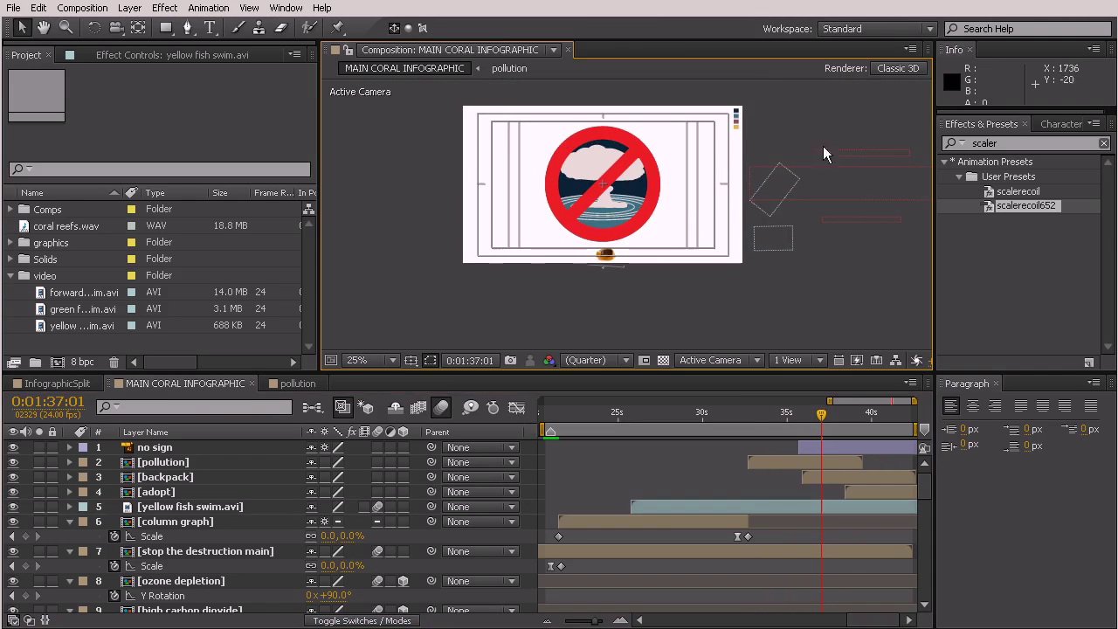
pyautogui.click(730, 447)
pyautogui.moveTo(732, 413)
pyautogui.mouseDown()
pyautogui.moveTo(773, 424)
pyautogui.moveTo(749, 426)
pyautogui.mouseUp()
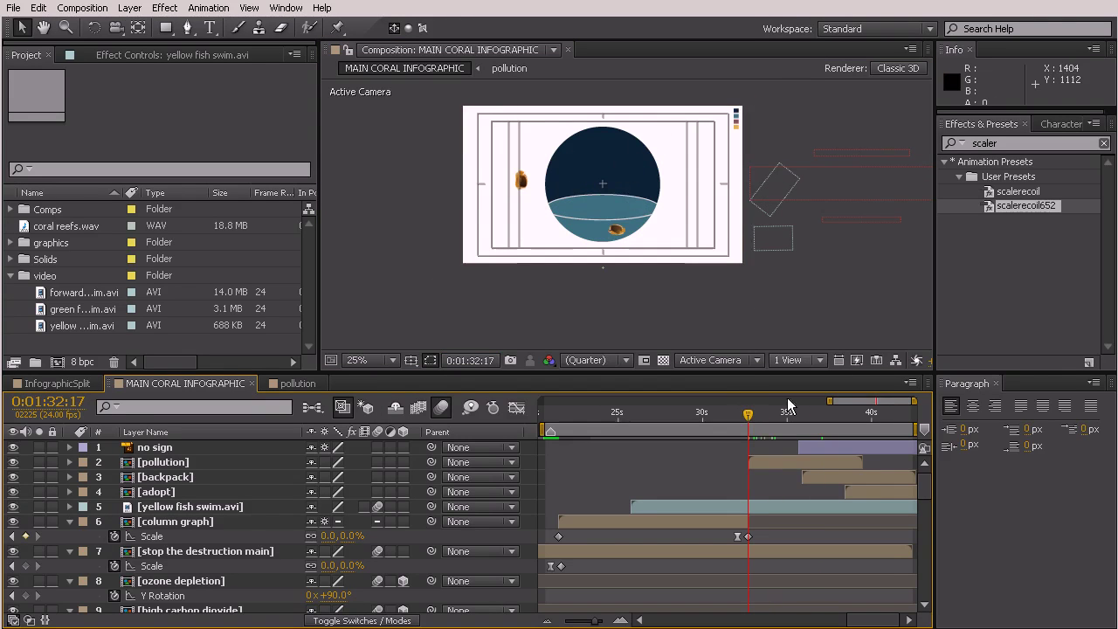
pyautogui.moveTo(748, 423); pyautogui.dragTo(816, 437)
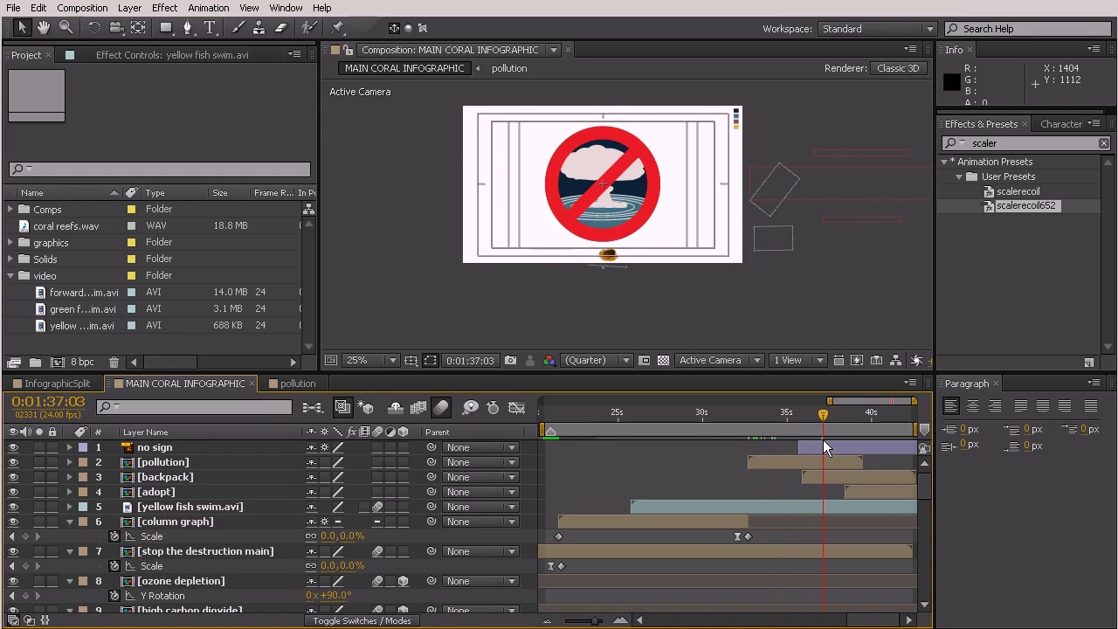
# Reorder the icon layers beneath the no sign as adopt, backpack, pollution, and check the adopt icon at 0:01:39:04.
pyautogui.click(870, 490)
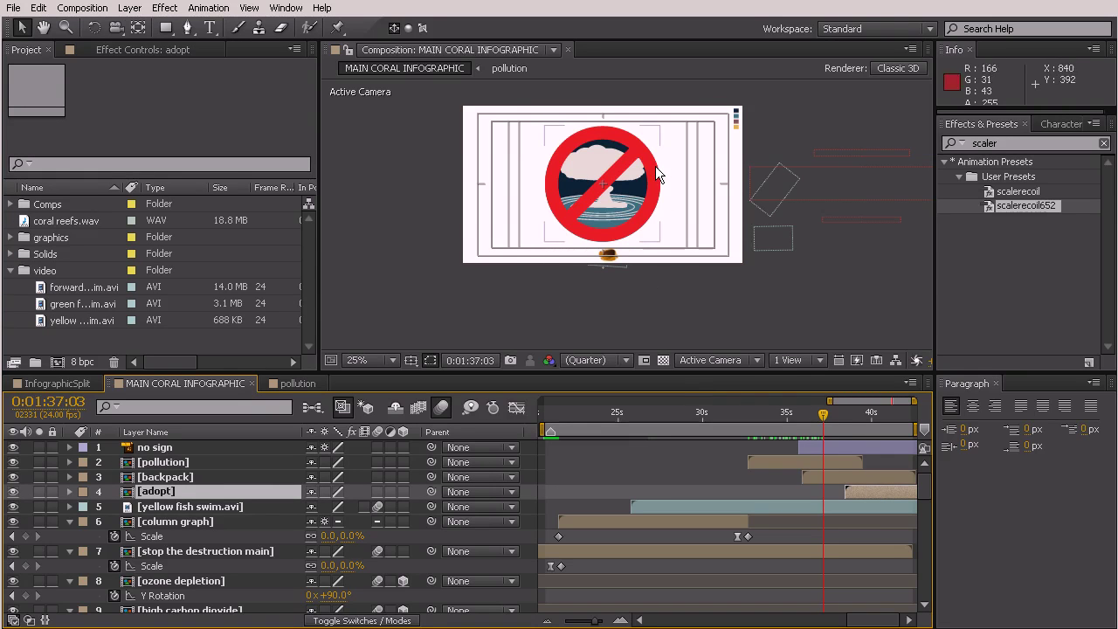
pyautogui.click(816, 481)
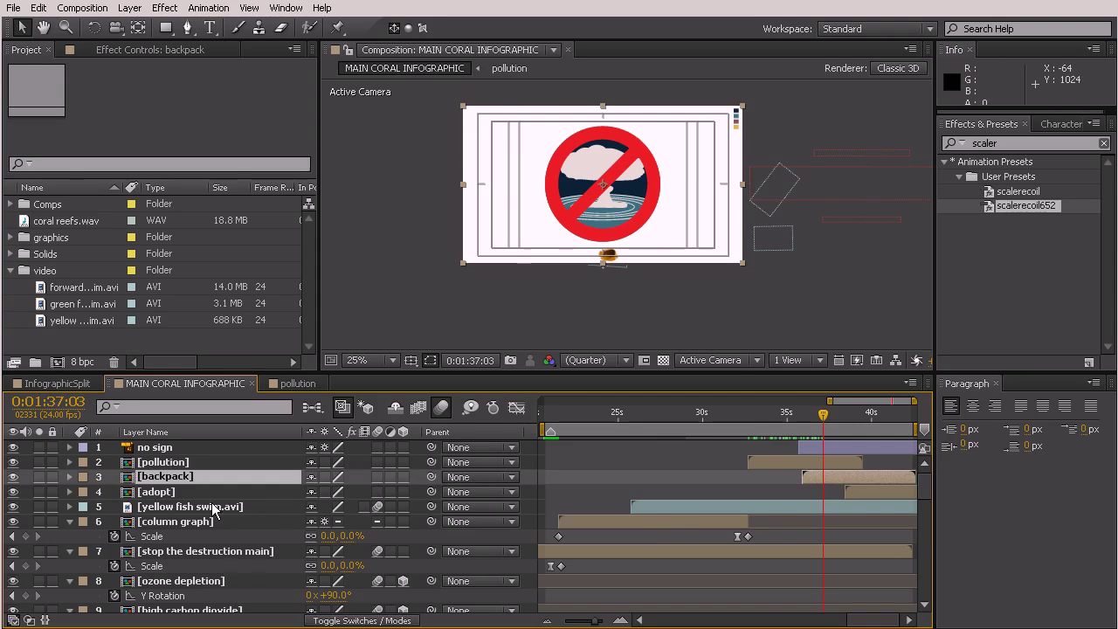
pyautogui.click(819, 416)
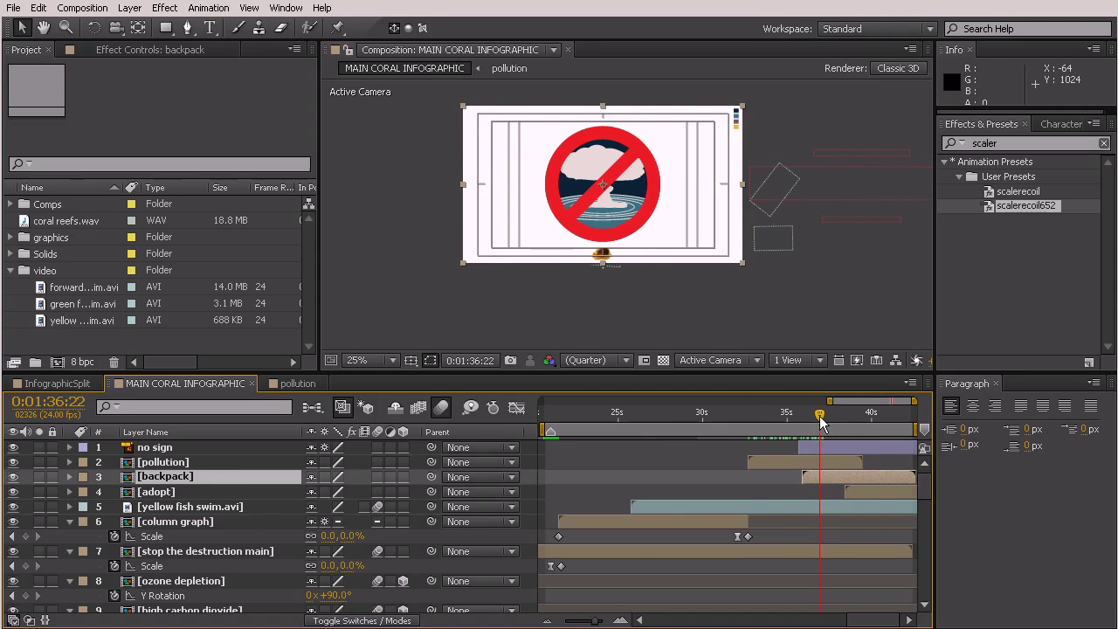
pyautogui.moveTo(174, 481); pyautogui.dragTo(569, 461)
pyautogui.click(159, 492)
pyautogui.moveTo(764, 424); pyautogui.dragTo(857, 493)
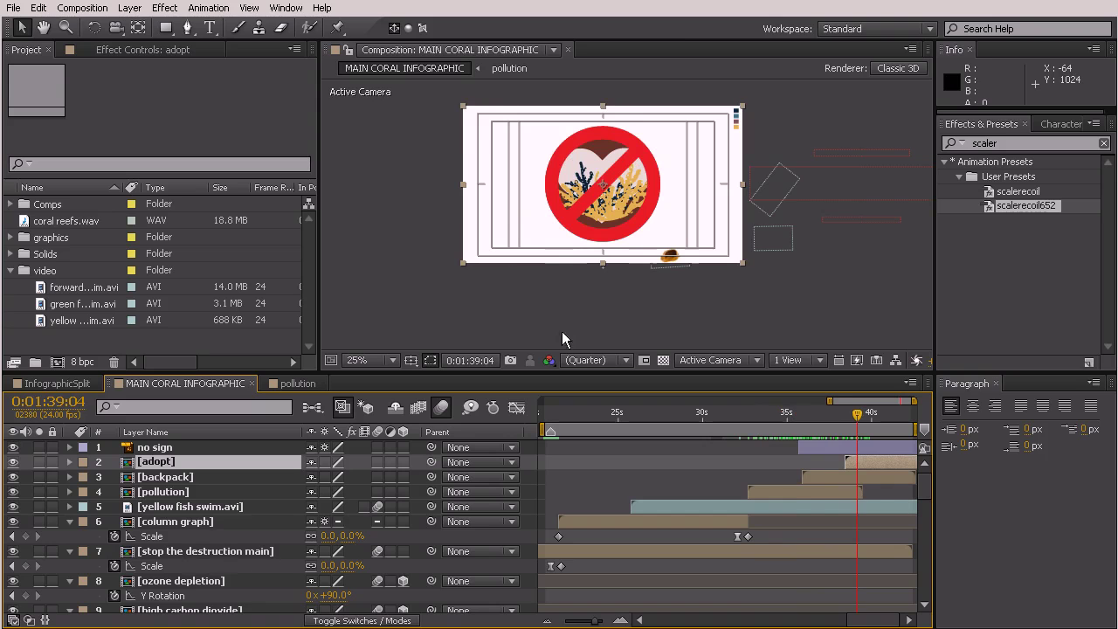